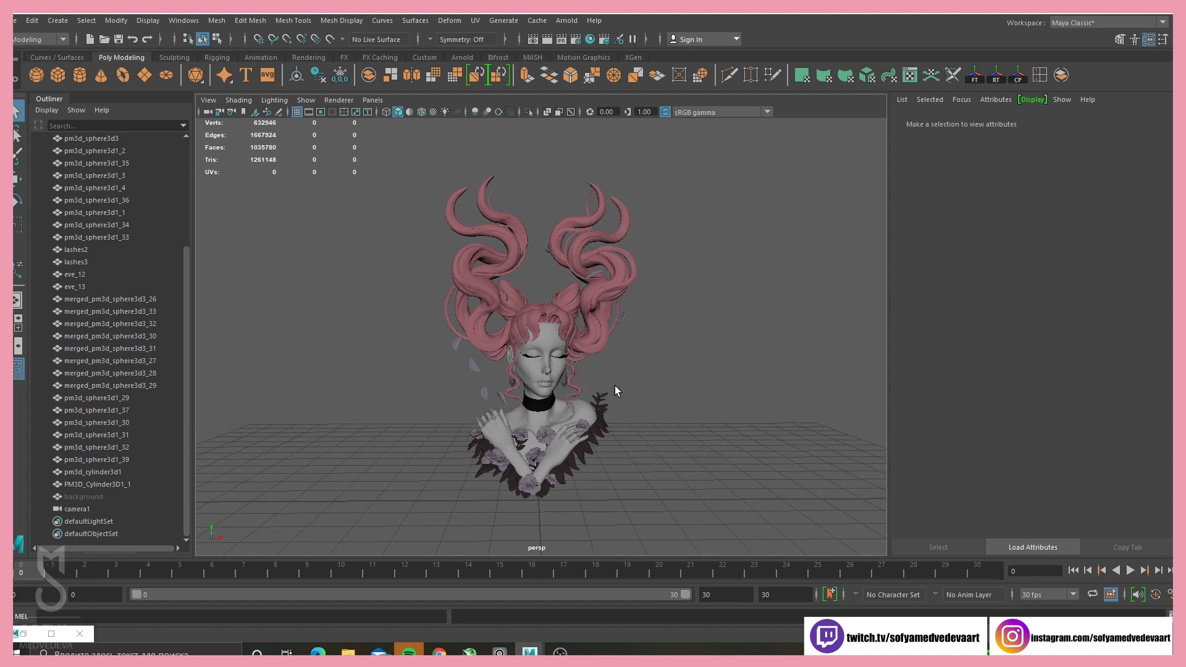
# - Add an Arnold skydome light (aiSkyDomeLight1) around the bust from the Arnold Lights menu
pyautogui.click(565, 20)
pyautogui.moveTo(603, 82)
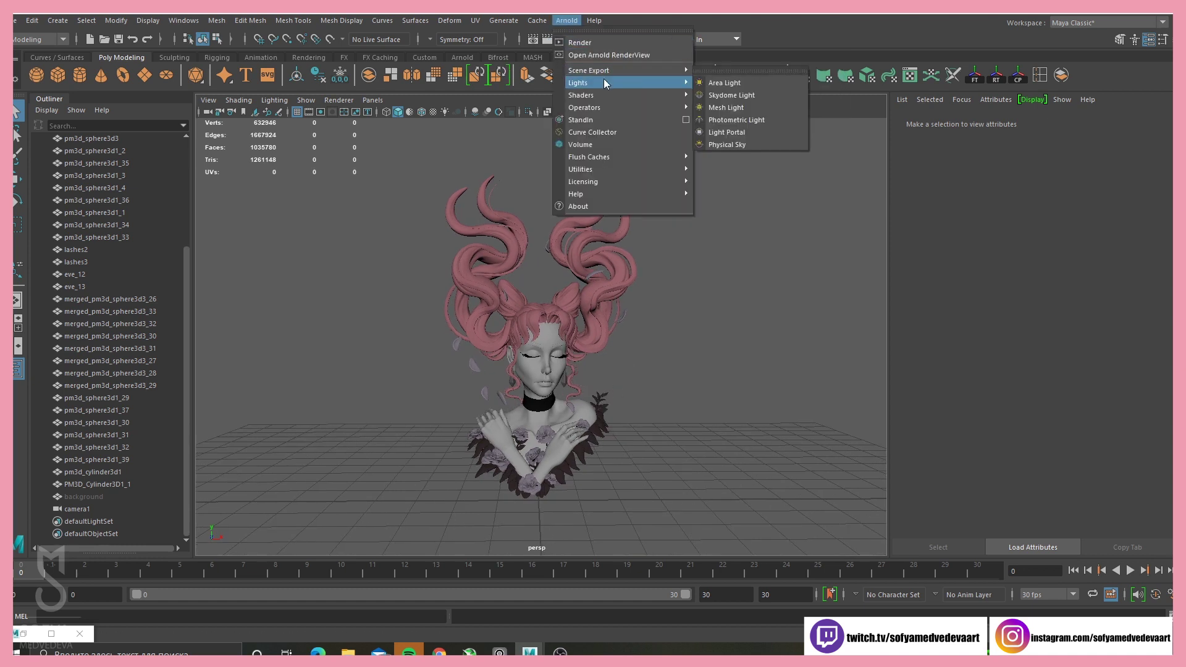
pyautogui.click(742, 95)
pyautogui.click(28, 634)
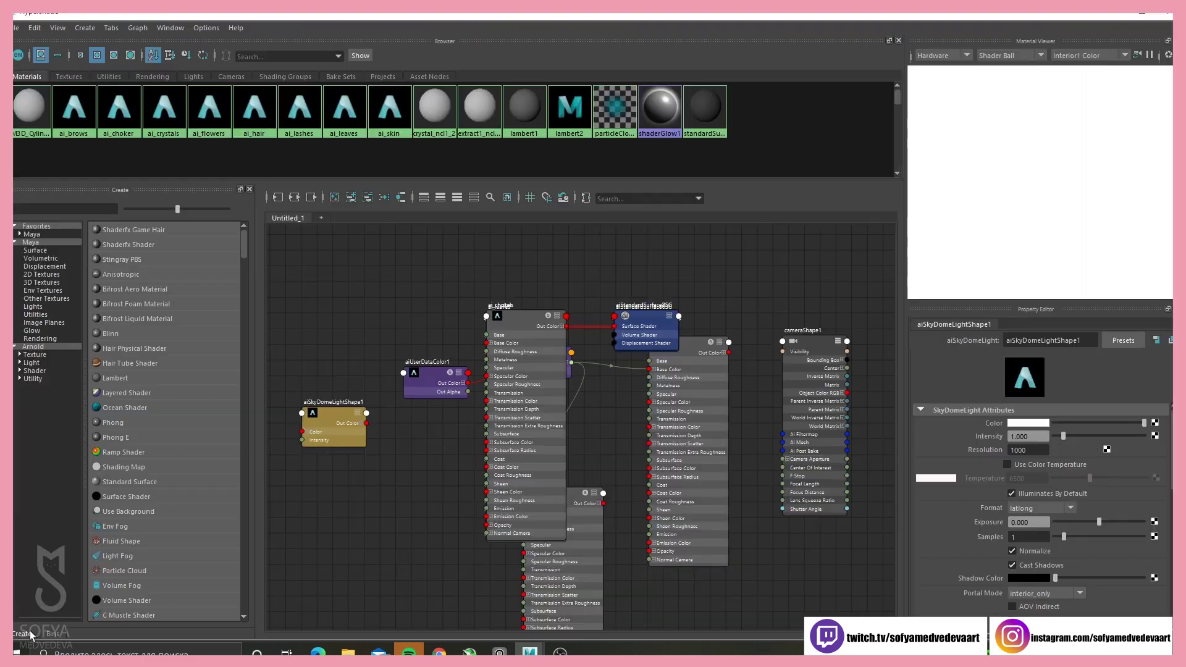
# - Close the Hypershade window and start an Arnold render of the scene
pyautogui.click(1165, 14)
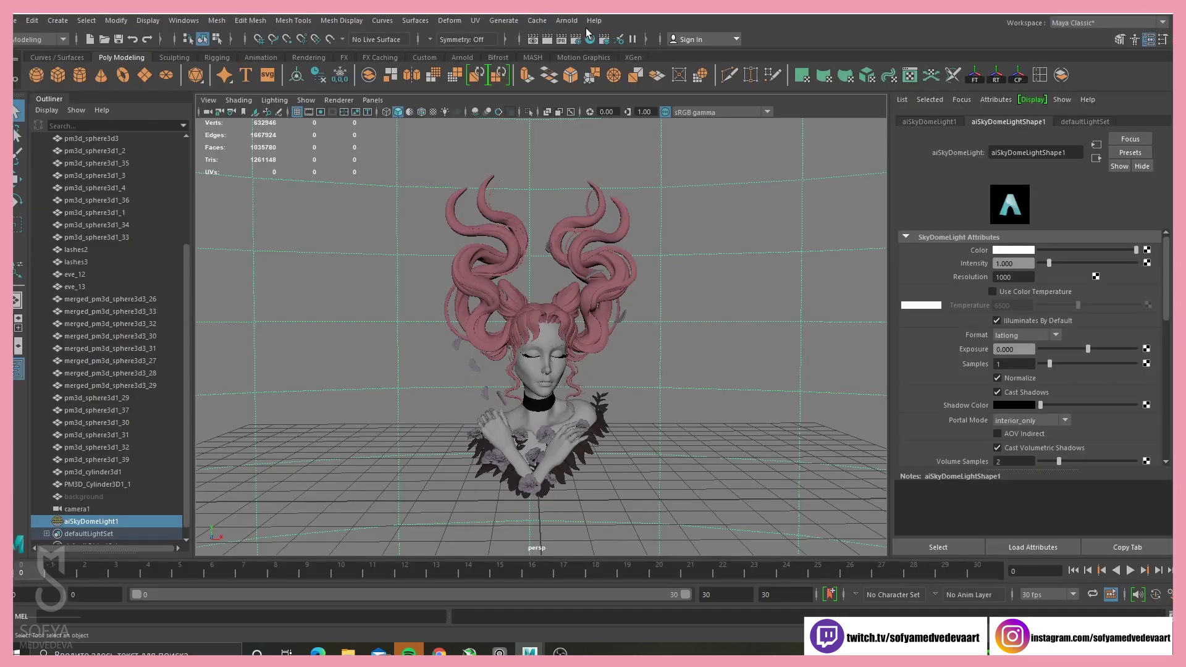
pyautogui.click(567, 21)
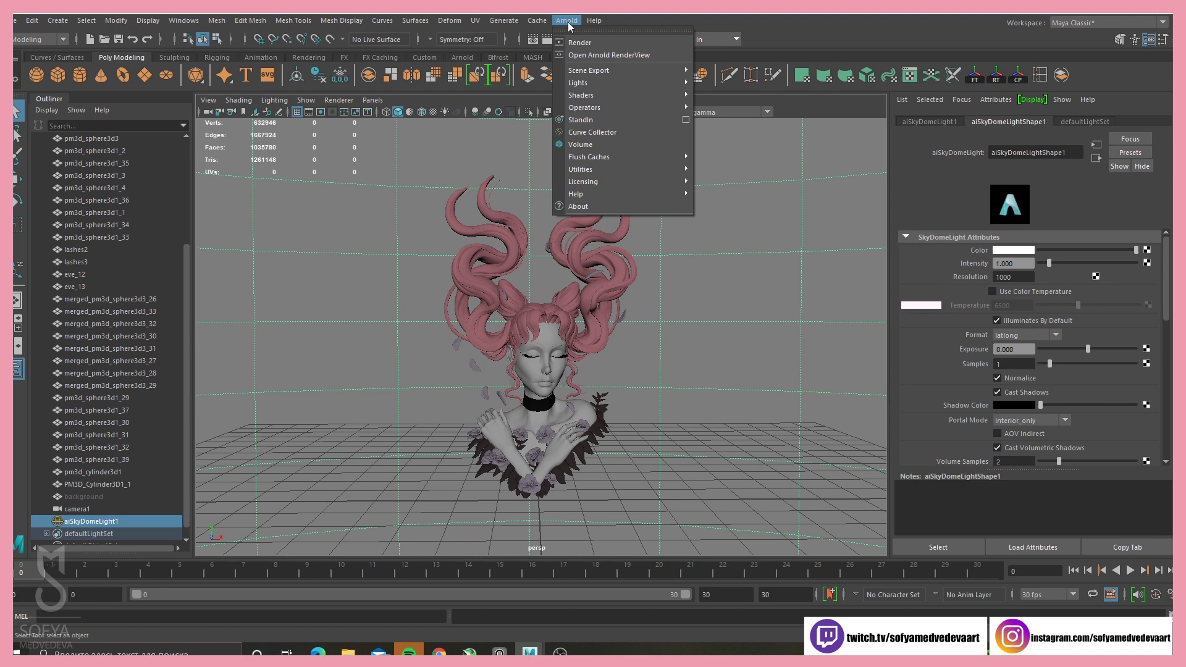
pyautogui.click(576, 40)
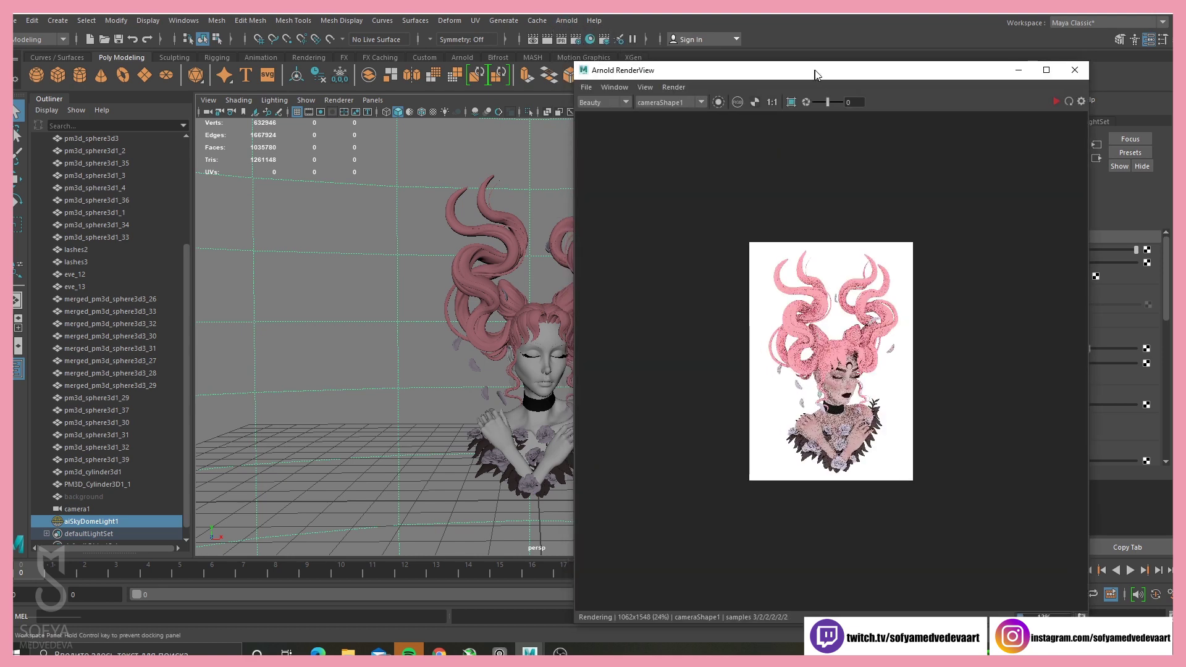
# - Shrink the Arnold RenderView window and reposition it beside the viewport
pyautogui.moveTo(815, 75); pyautogui.dragTo(866, 45)
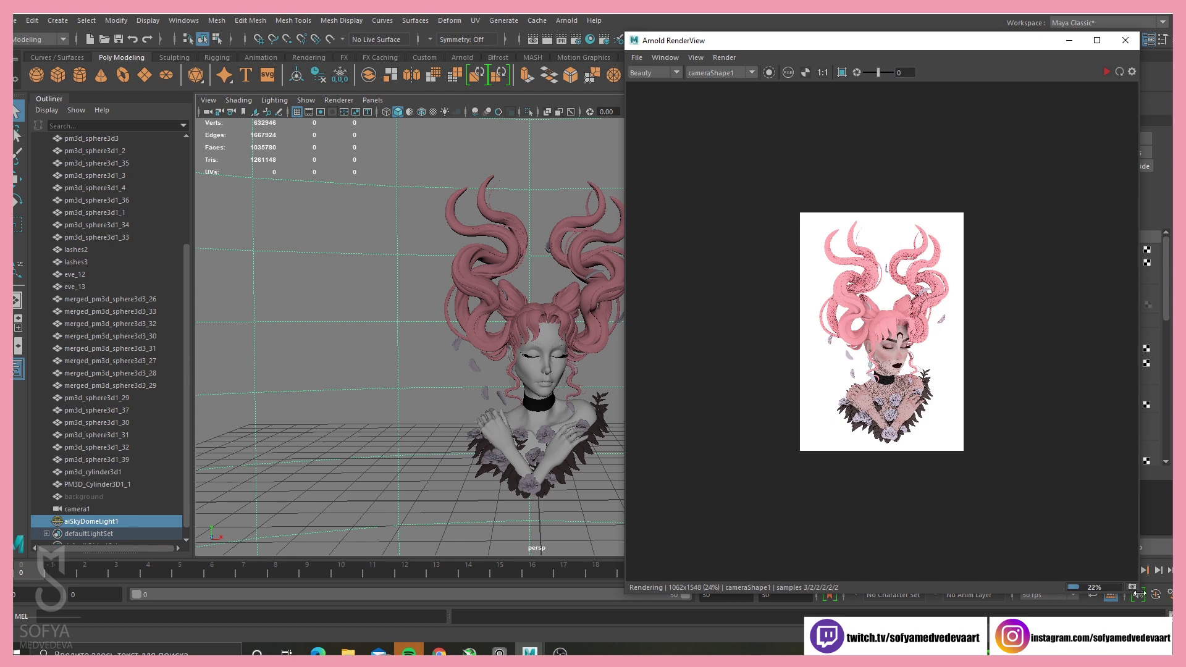
pyautogui.scroll(3, 879, 325)
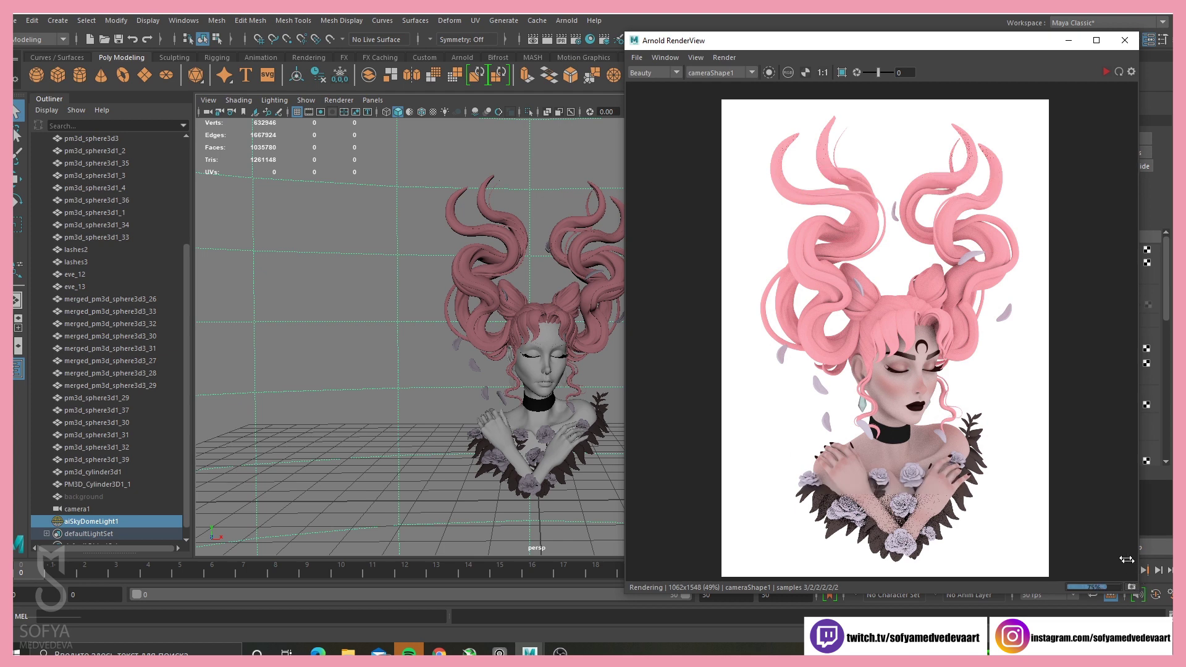
pyautogui.moveTo(1138, 588); pyautogui.dragTo(1107, 444)
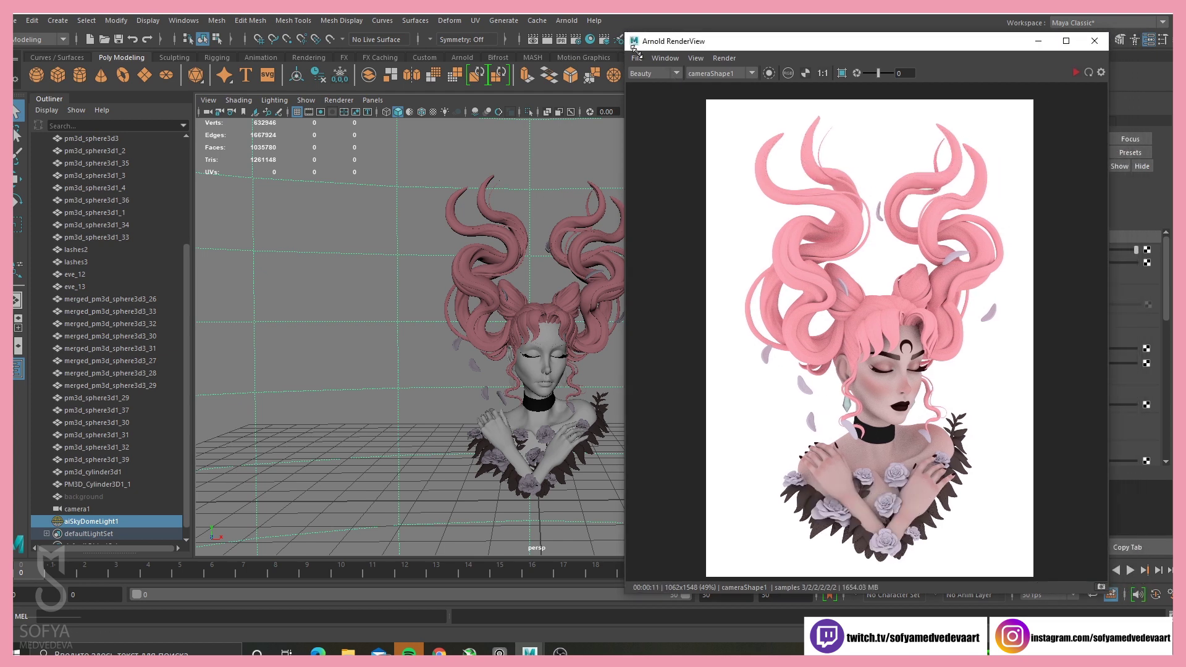
pyautogui.moveTo(626, 31); pyautogui.dragTo(712, 229)
pyautogui.moveTo(844, 243); pyautogui.dragTo(813, 73)
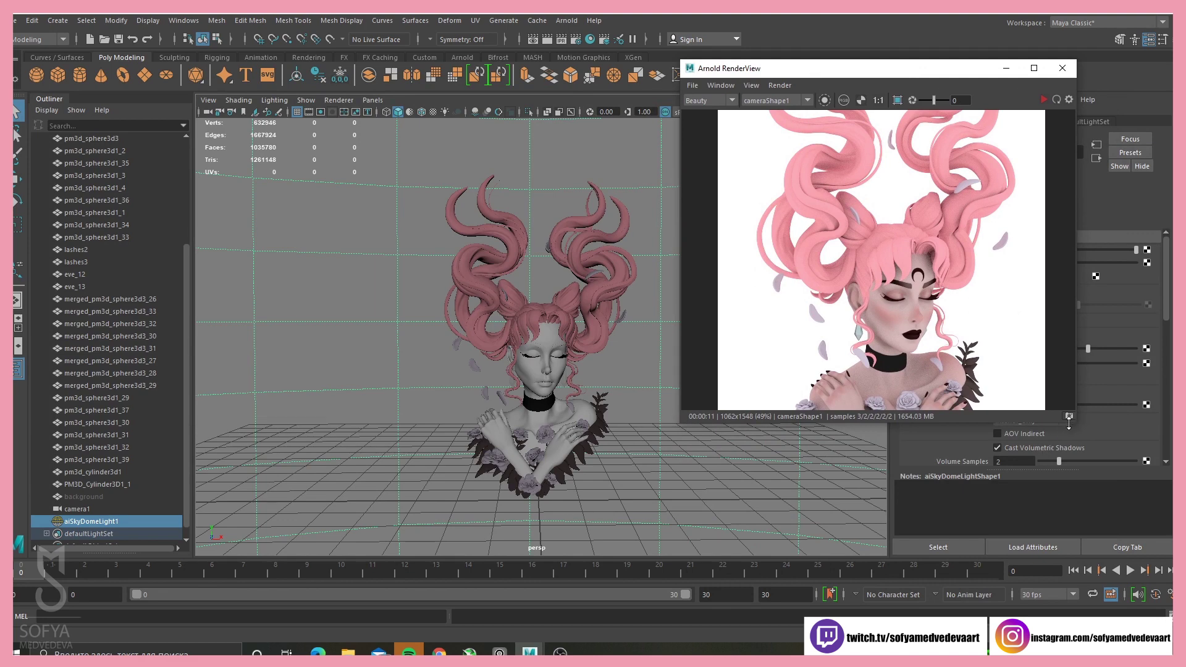
pyautogui.moveTo(1069, 420); pyautogui.dragTo(1068, 461)
pyautogui.scroll(-3, 901, 308)
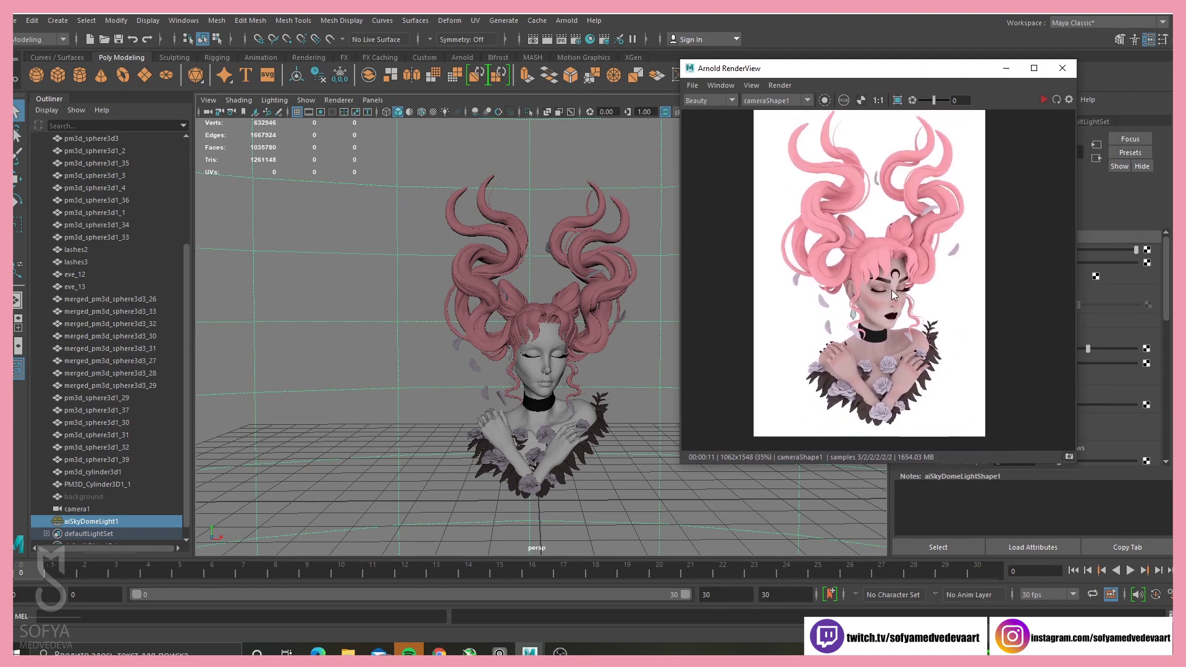
# - Run and stop a brief IPR preview, then move the render window to the top-left corner
pyautogui.click(1043, 99)
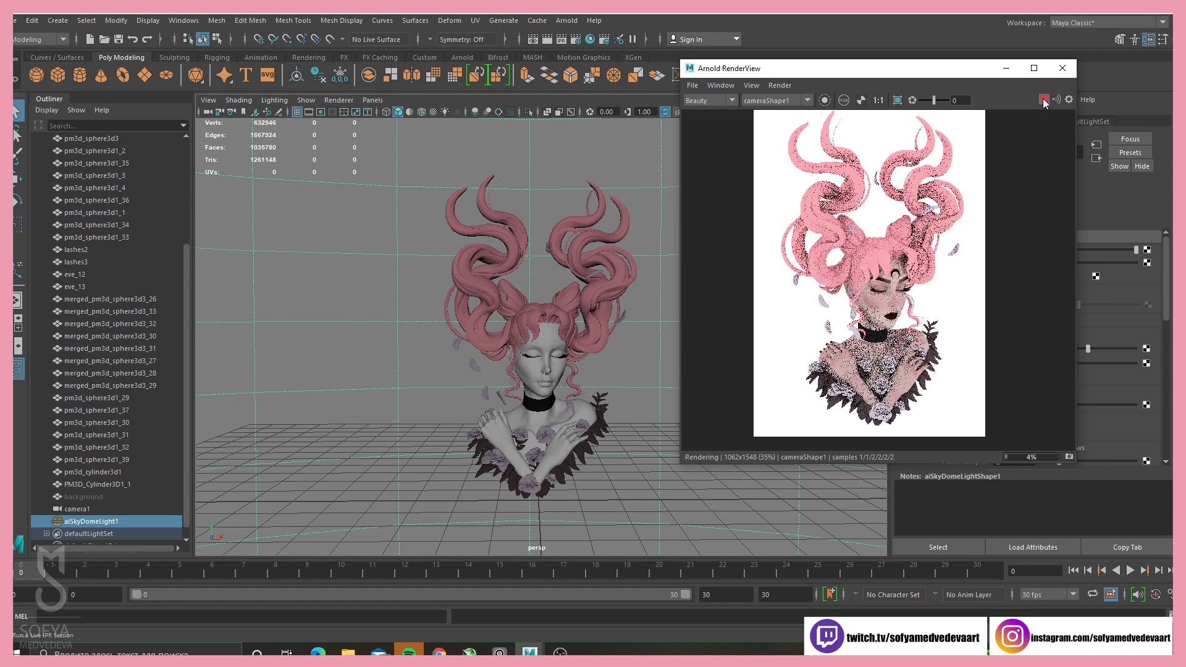
pyautogui.click(1043, 99)
pyautogui.moveTo(901, 73); pyautogui.dragTo(234, 45)
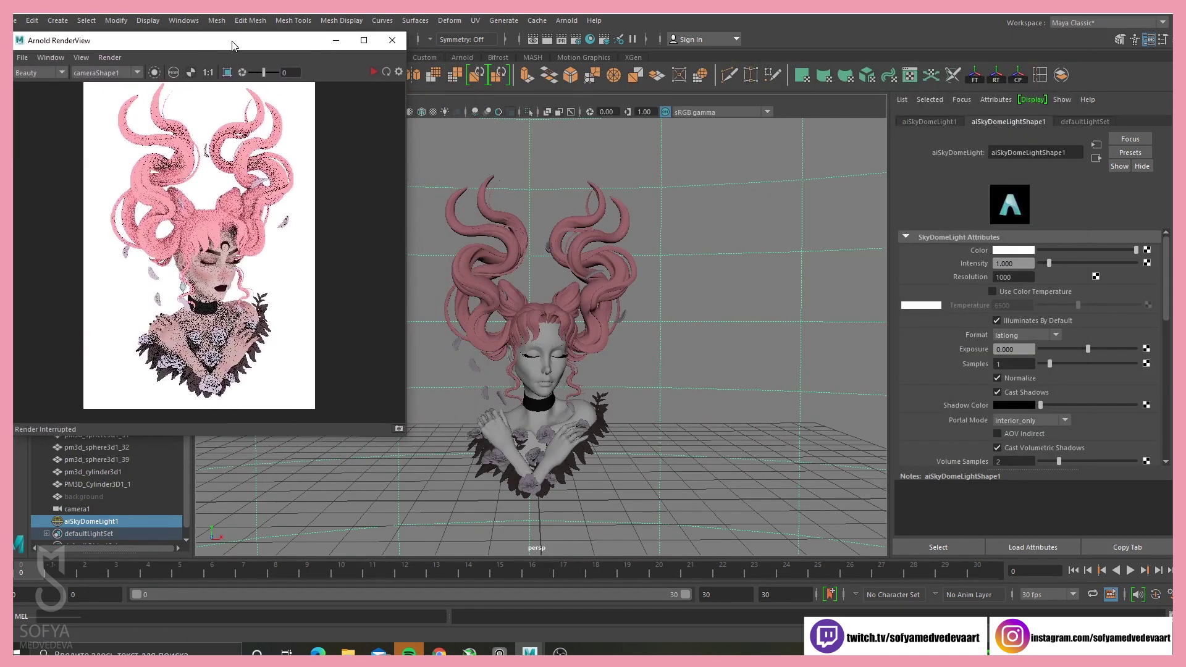
# - Set the skydome light Intensity to 0.1
pyautogui.click(1025, 264)
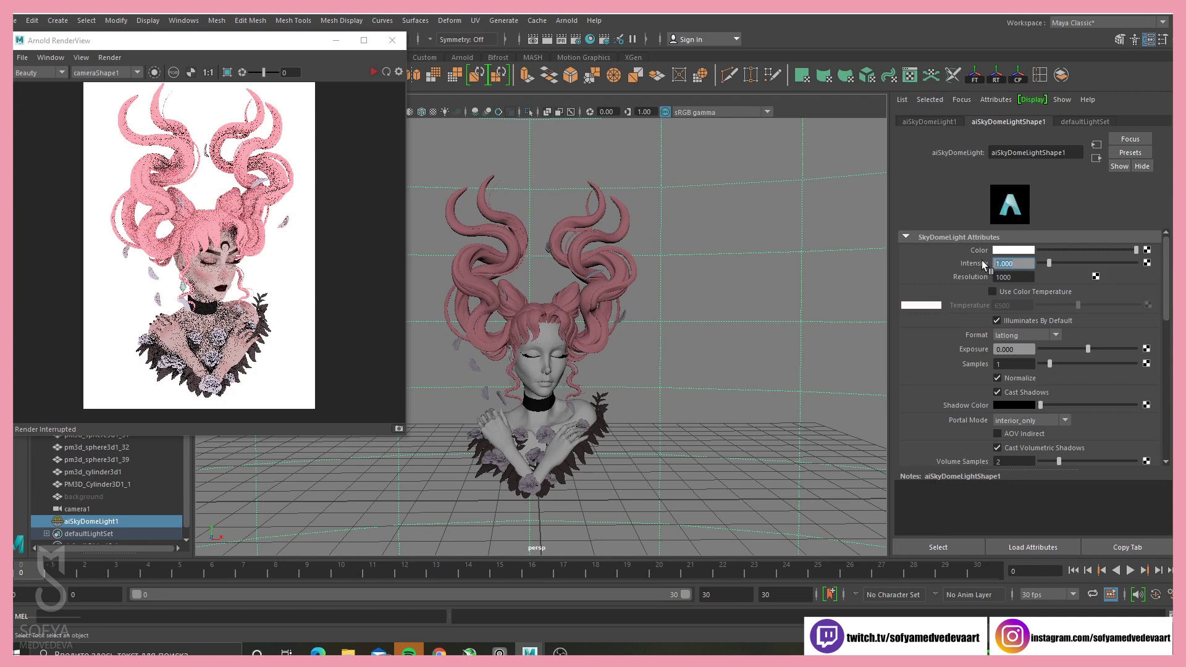
pyautogui.write('1')
pyautogui.press('Return')
# - Re-render the dimmer scene, stop it, and store the result as Snapshot_01
pyautogui.click(373, 71)
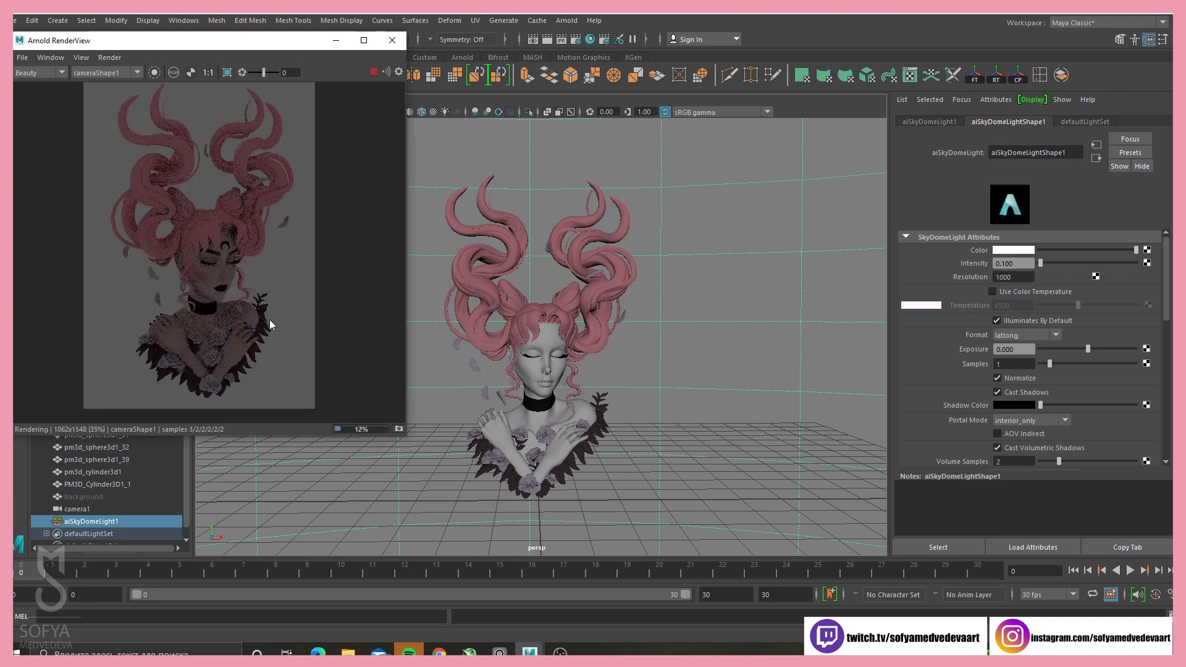
pyautogui.scroll(-1, 278, 315)
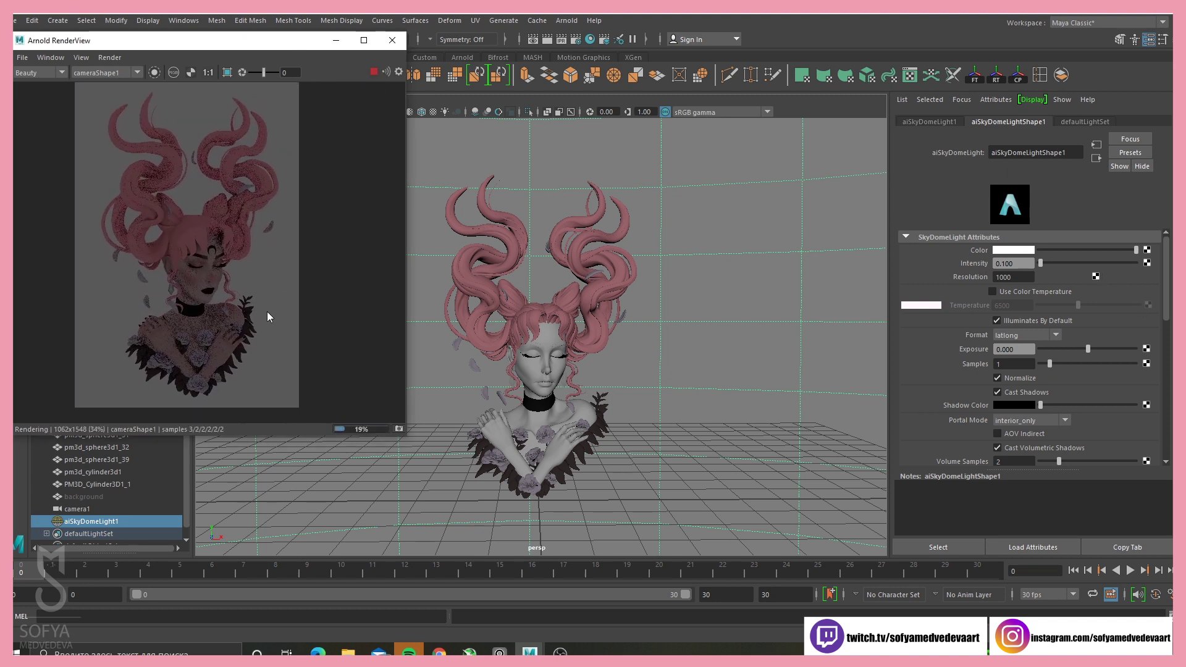
pyautogui.moveTo(409, 444); pyautogui.dragTo(413, 470)
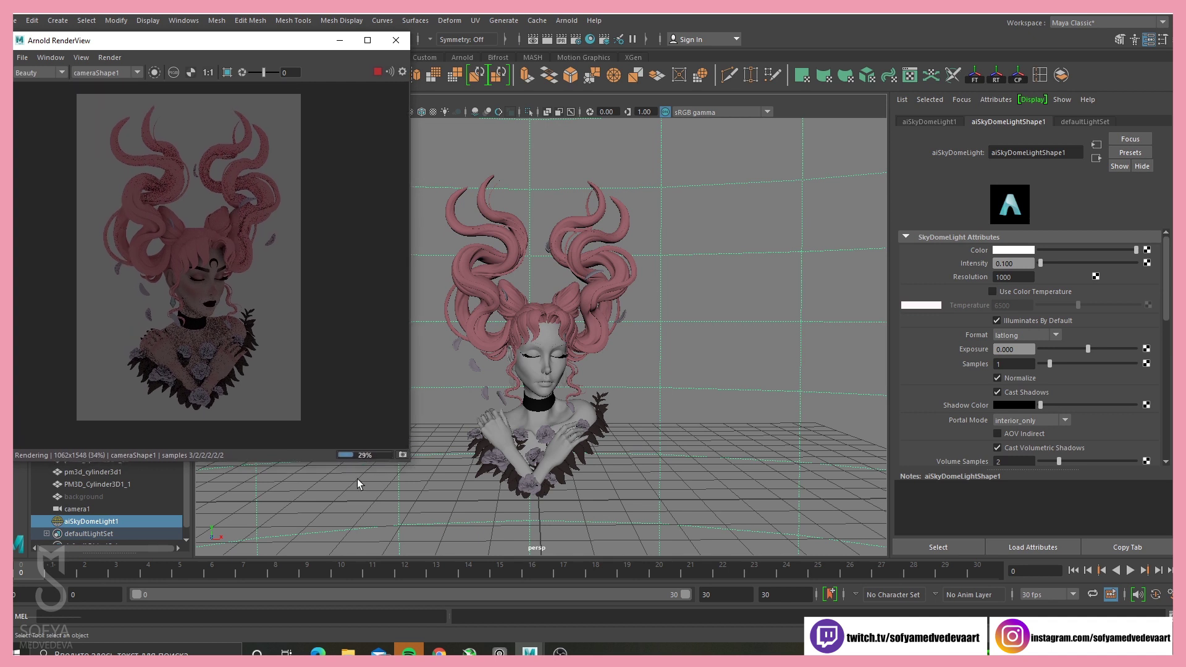
pyautogui.click(403, 456)
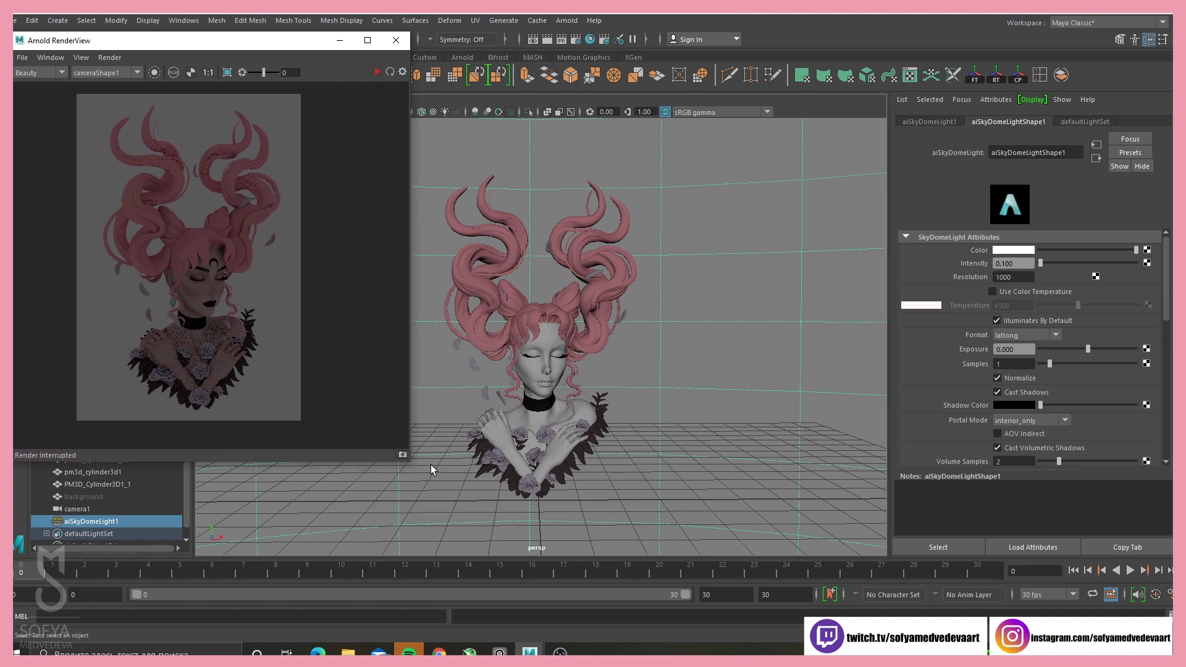
pyautogui.click(403, 456)
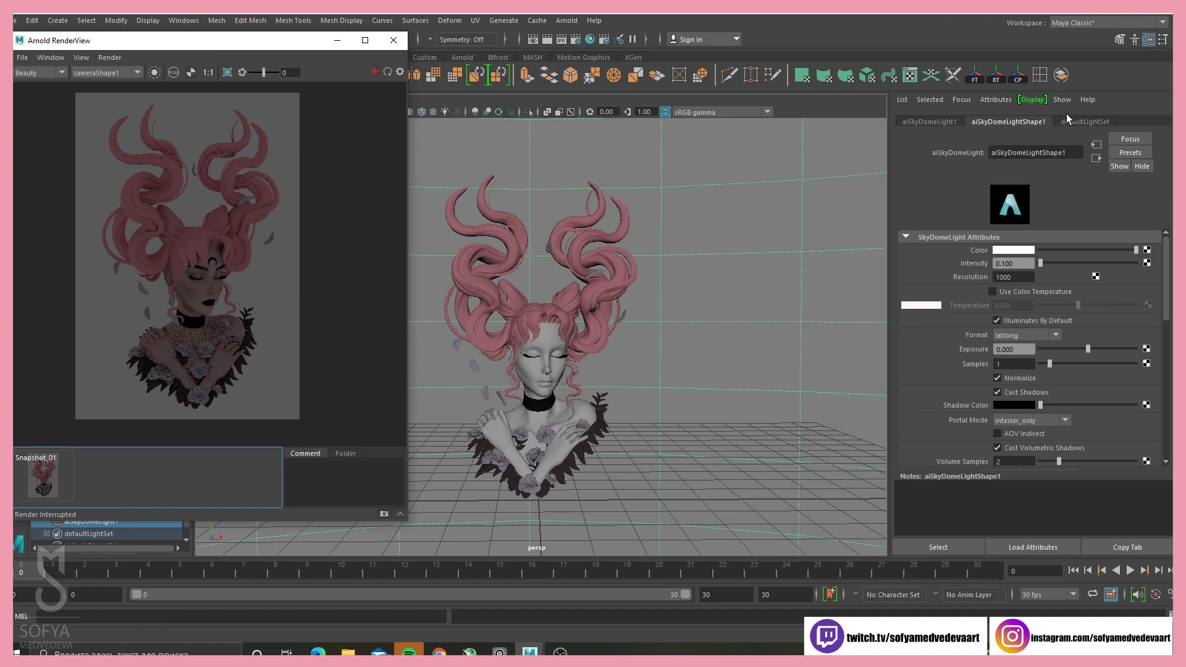
# - Map studio_small_01_8k.hdr onto the skydome colour through a File node and restart IPR
pyautogui.click(1147, 262)
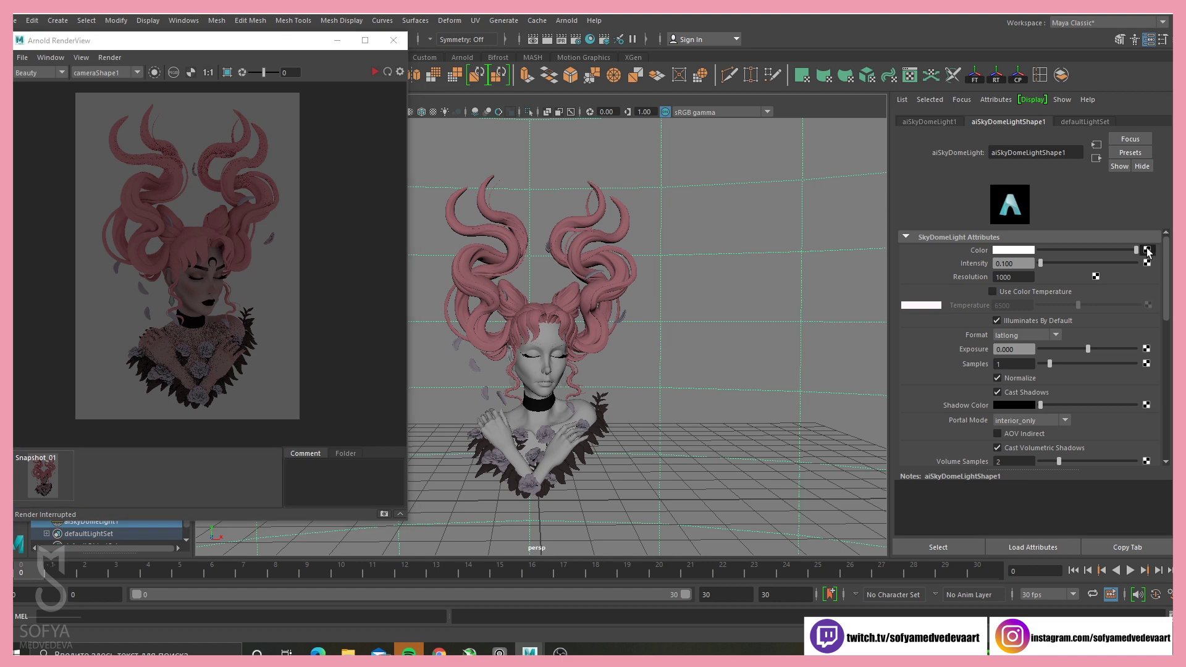
pyautogui.click(519, 329)
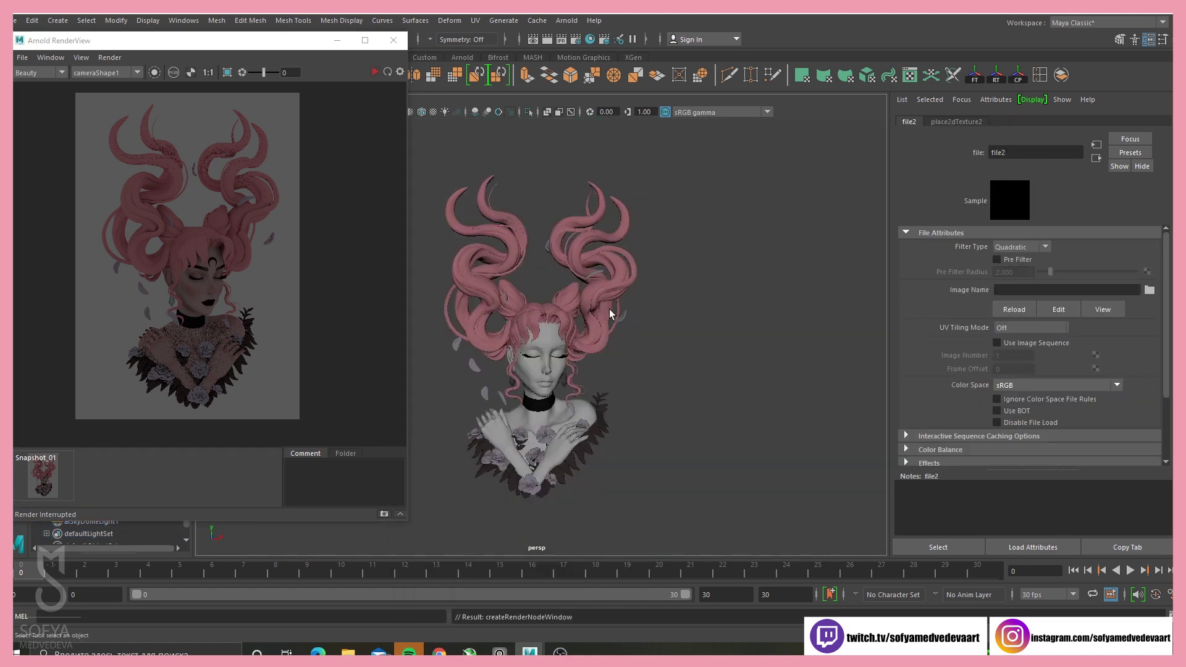
pyautogui.click(1149, 289)
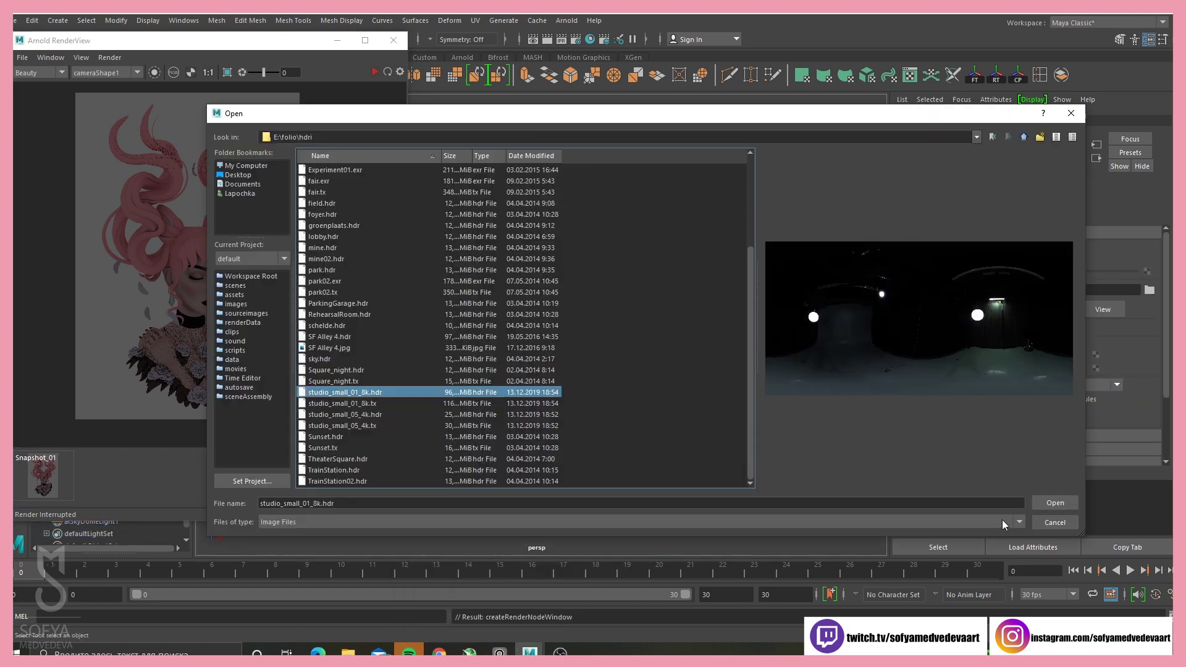
pyautogui.click(1044, 504)
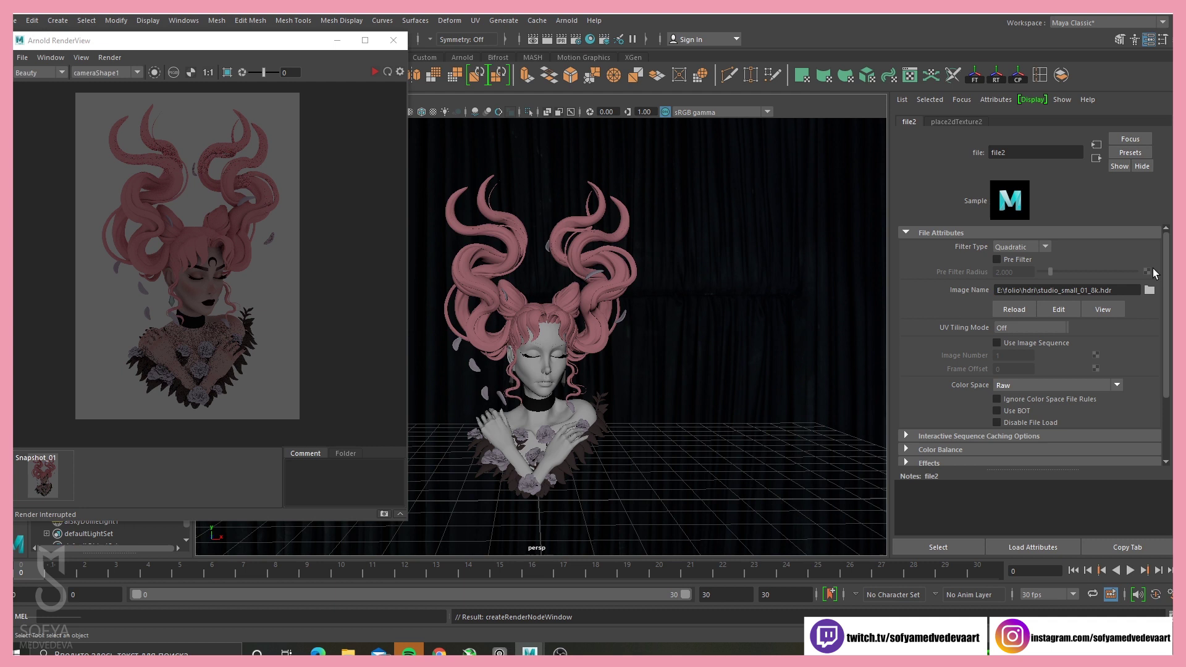
pyautogui.click(773, 293)
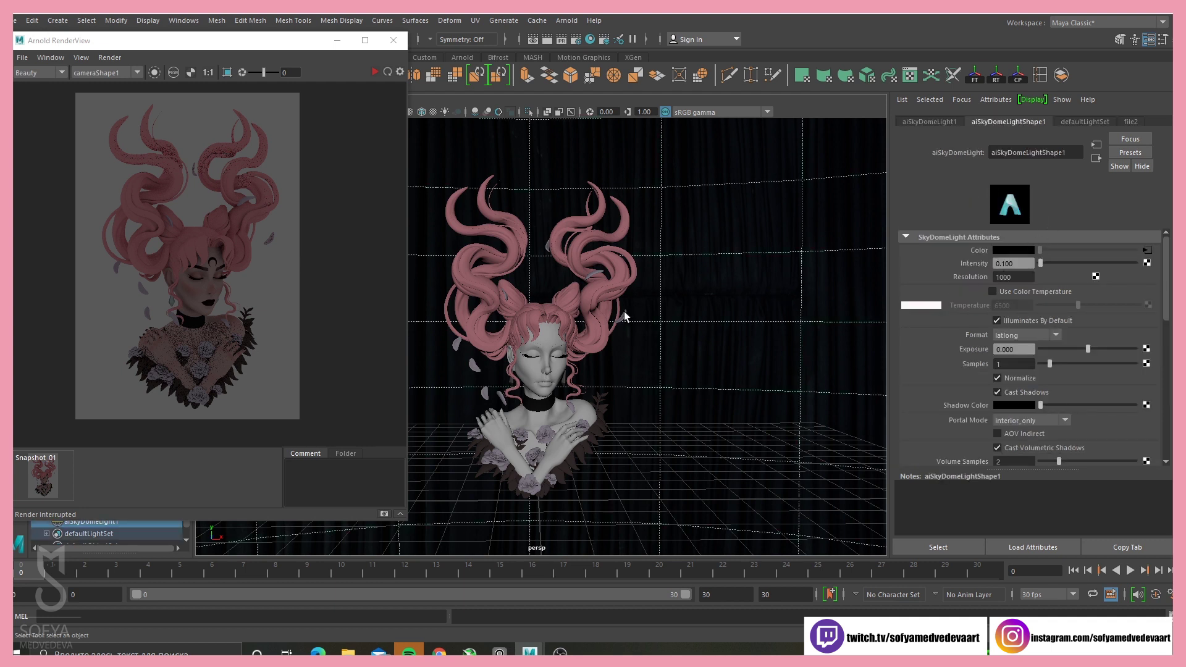
pyautogui.click(372, 72)
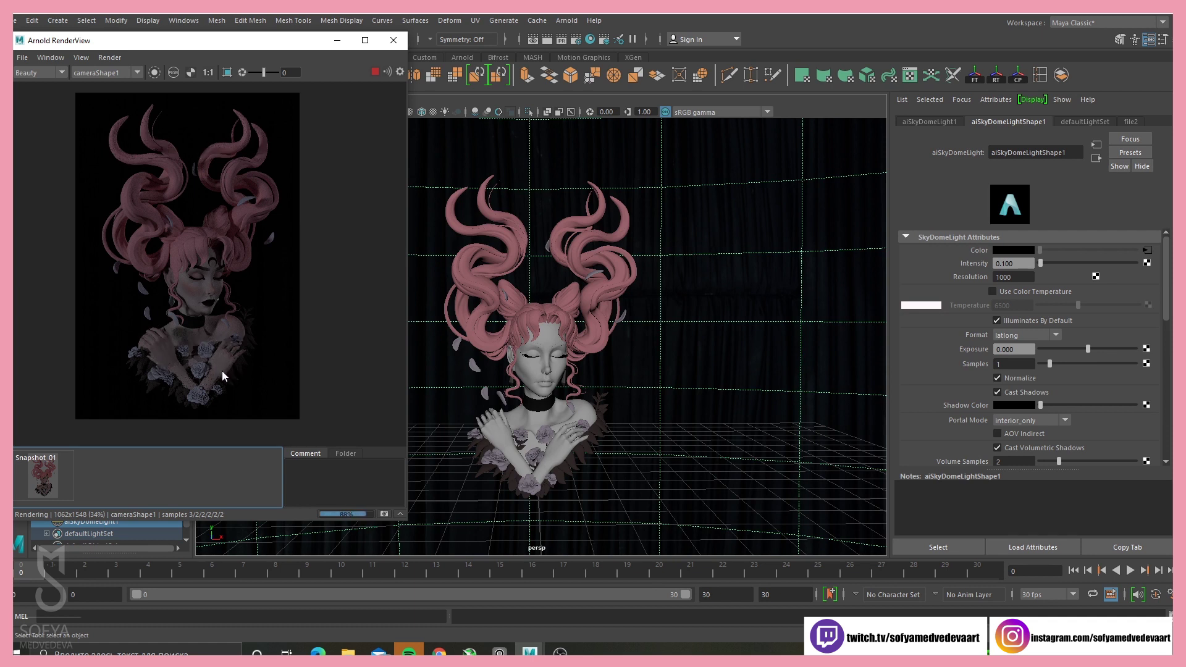
# - Zoom in to check the face in the render, then stop the live render
pyautogui.scroll(2, 220, 324)
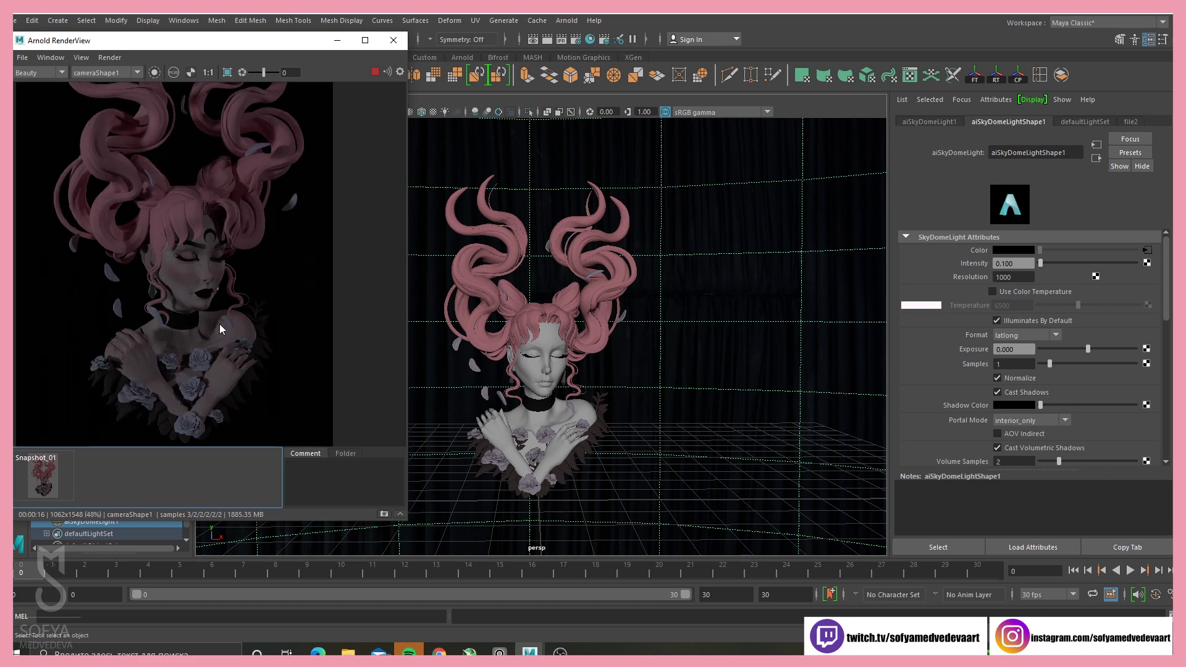
pyautogui.scroll(-2, 223, 325)
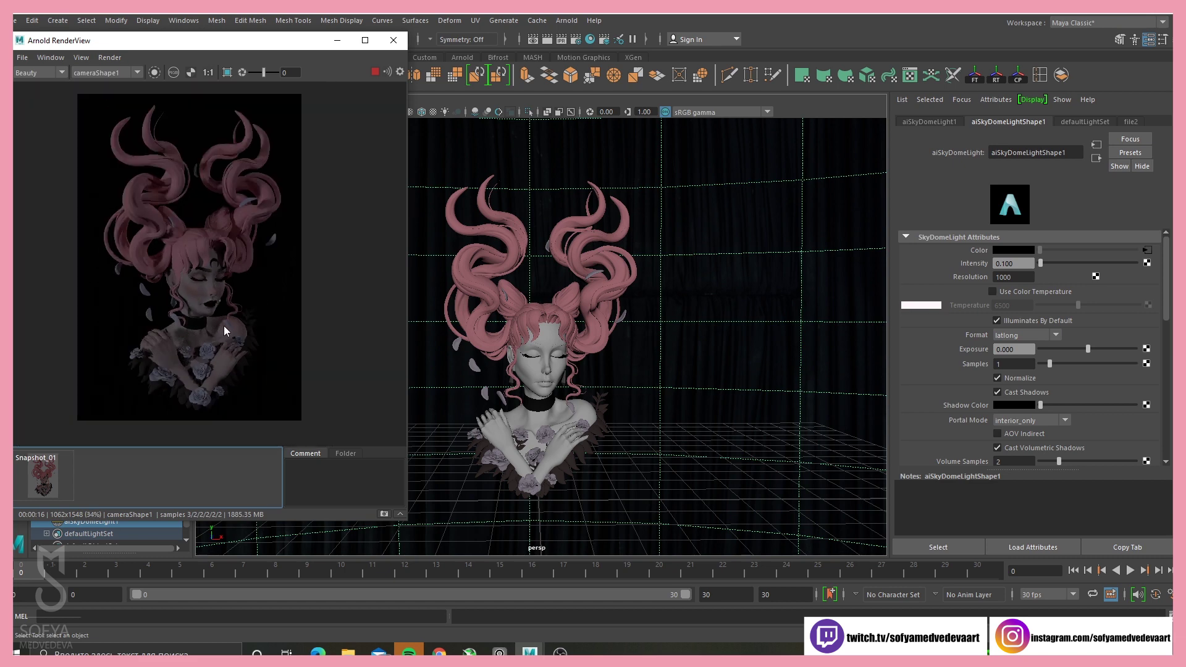
pyautogui.click(374, 71)
pyautogui.scroll(-10, 1027, 419)
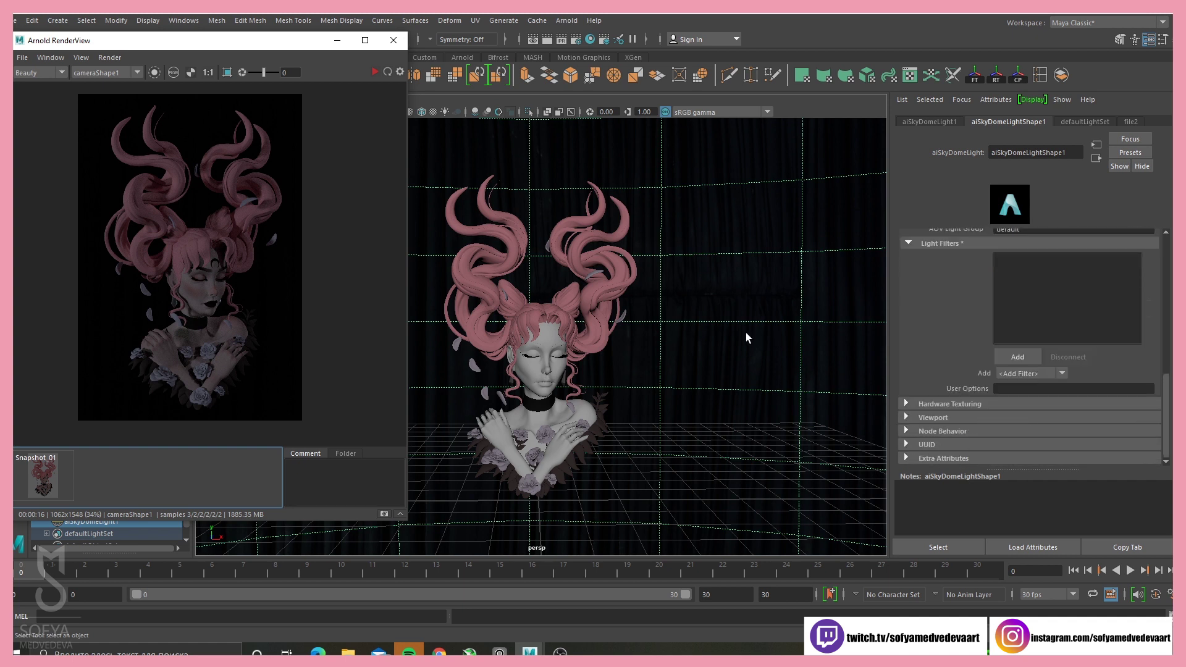
# - Rotate the skydome light to about 35 degrees and re-render the full bust
pyautogui.click(733, 348)
pyautogui.press('w')
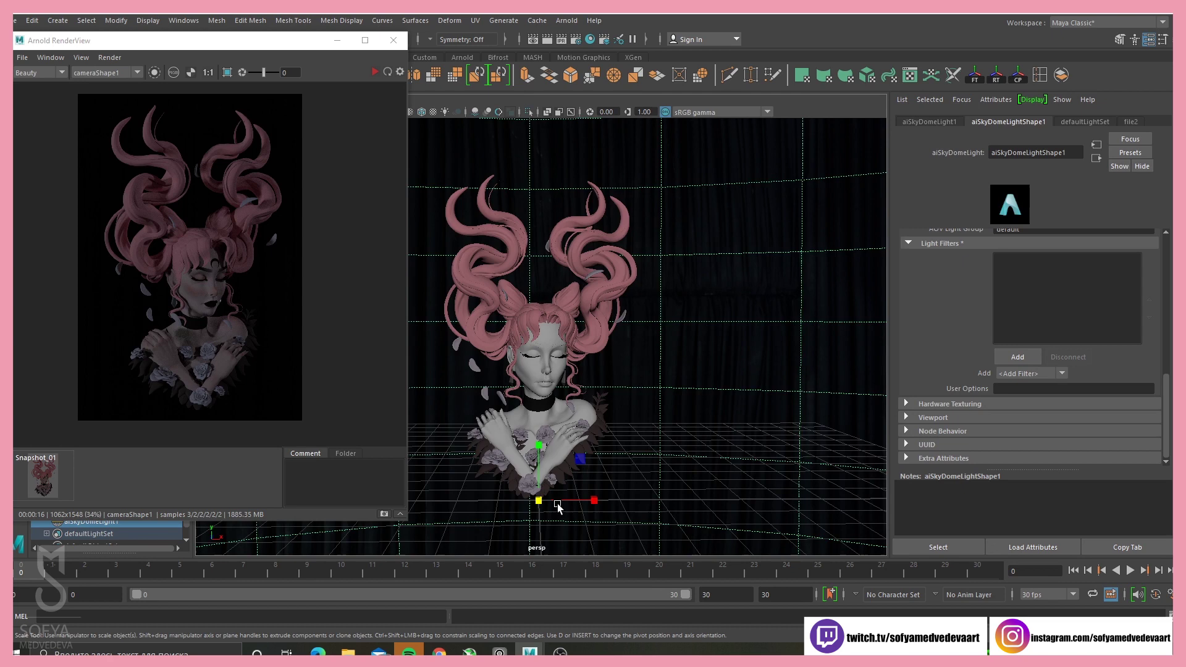
pyautogui.press('e')
pyautogui.moveTo(567, 517); pyautogui.dragTo(537, 512)
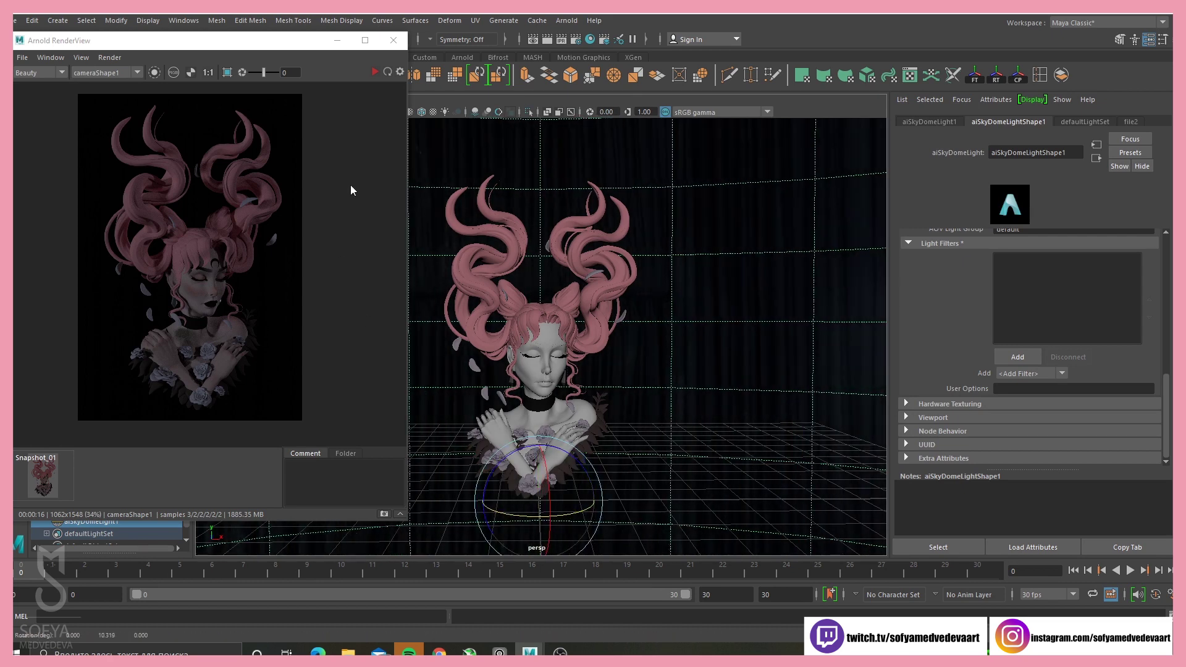
pyautogui.click(375, 72)
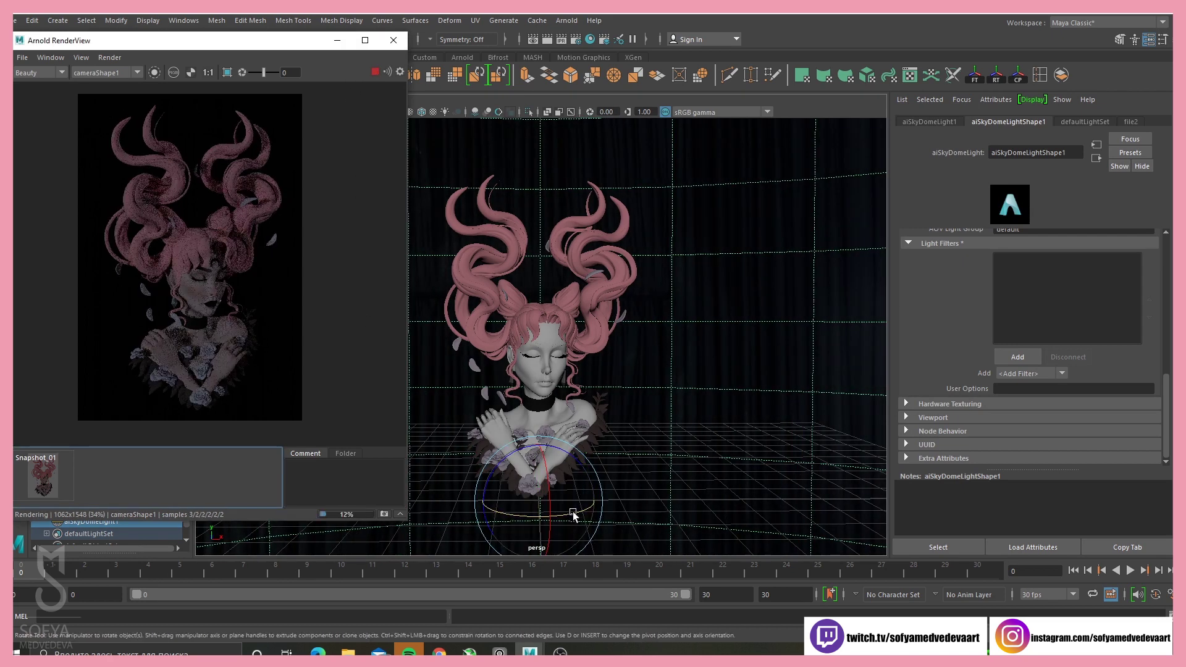
pyautogui.moveTo(573, 518)
pyautogui.mouseDown()
pyautogui.moveTo(598, 517)
pyautogui.moveTo(557, 516)
pyautogui.mouseUp()
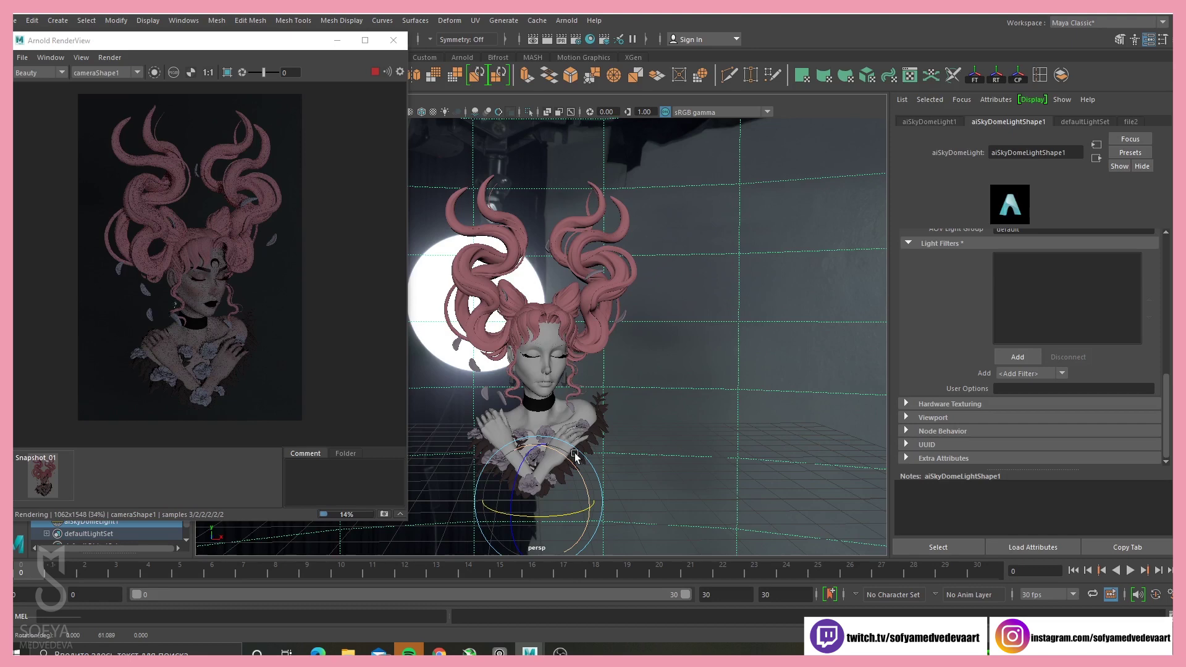
pyautogui.scroll(3, 184, 294)
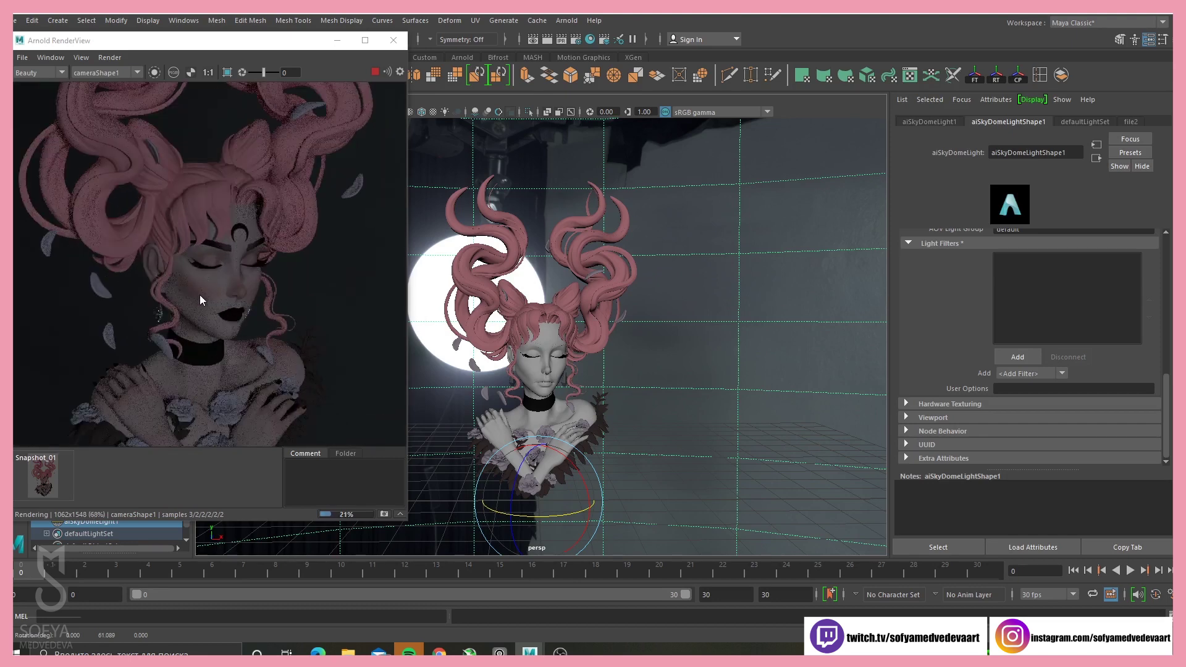
pyautogui.scroll(-3, 199, 294)
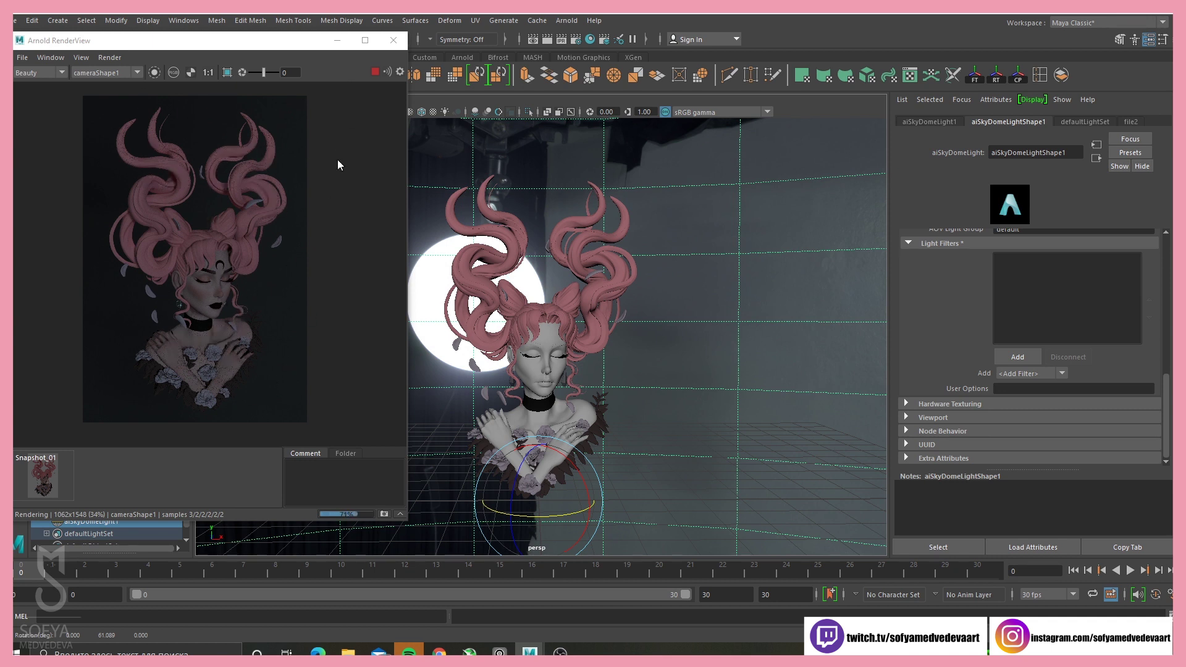
# - Stop IPR and store the HDR-lit render as Snapshot_02, then return to the live image
pyautogui.click(375, 73)
pyautogui.click(384, 514)
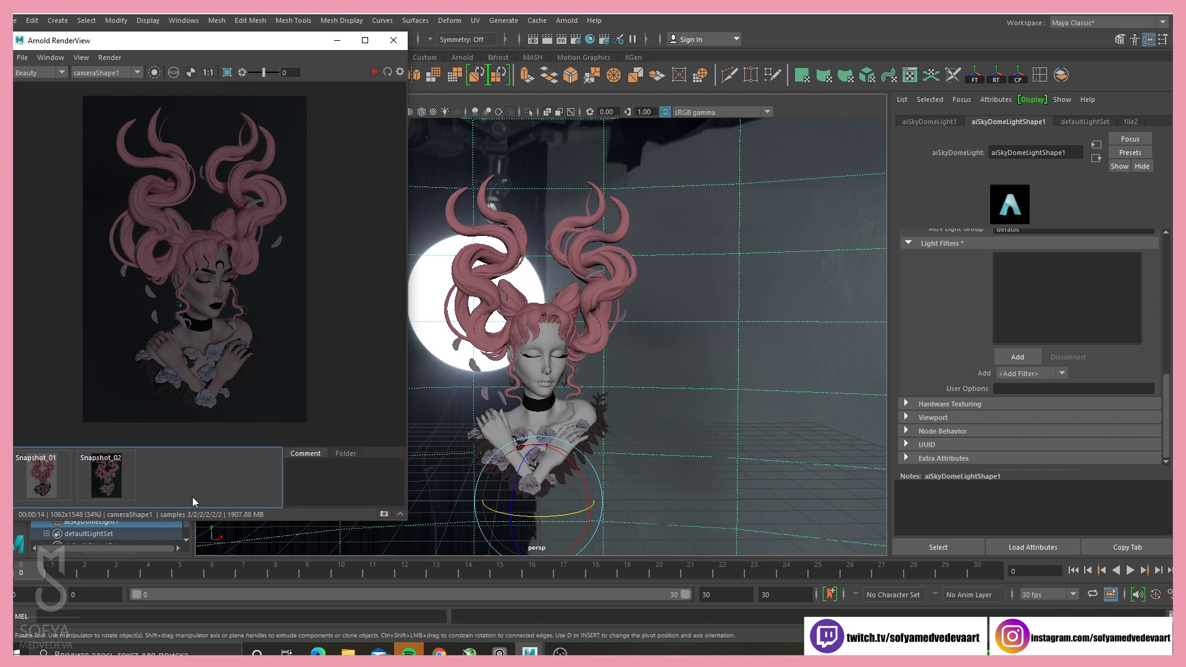
pyautogui.click(107, 483)
pyautogui.click(98, 476)
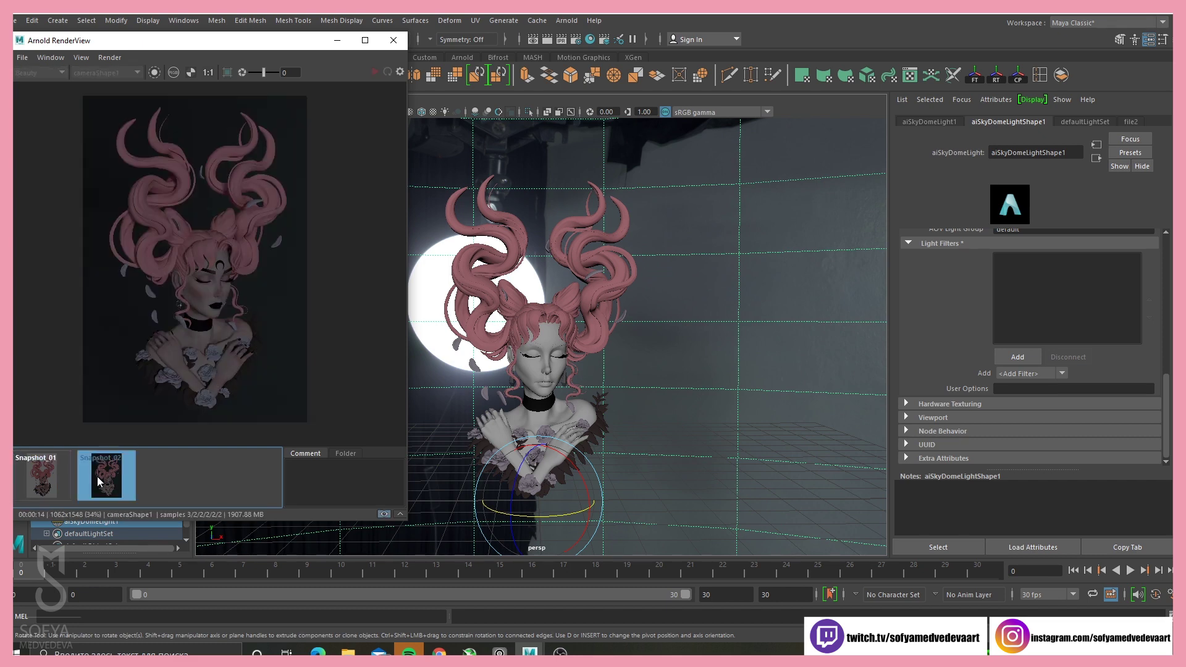
# - Zoom and nudge the render preview, then move the RenderView window down and right
pyautogui.scroll(1, 191, 281)
pyautogui.scroll(-2, 198, 287)
pyautogui.moveTo(224, 310); pyautogui.dragTo(262, 323, button='middle')
pyautogui.scroll(1, 227, 321)
pyautogui.scroll(1, 262, 340)
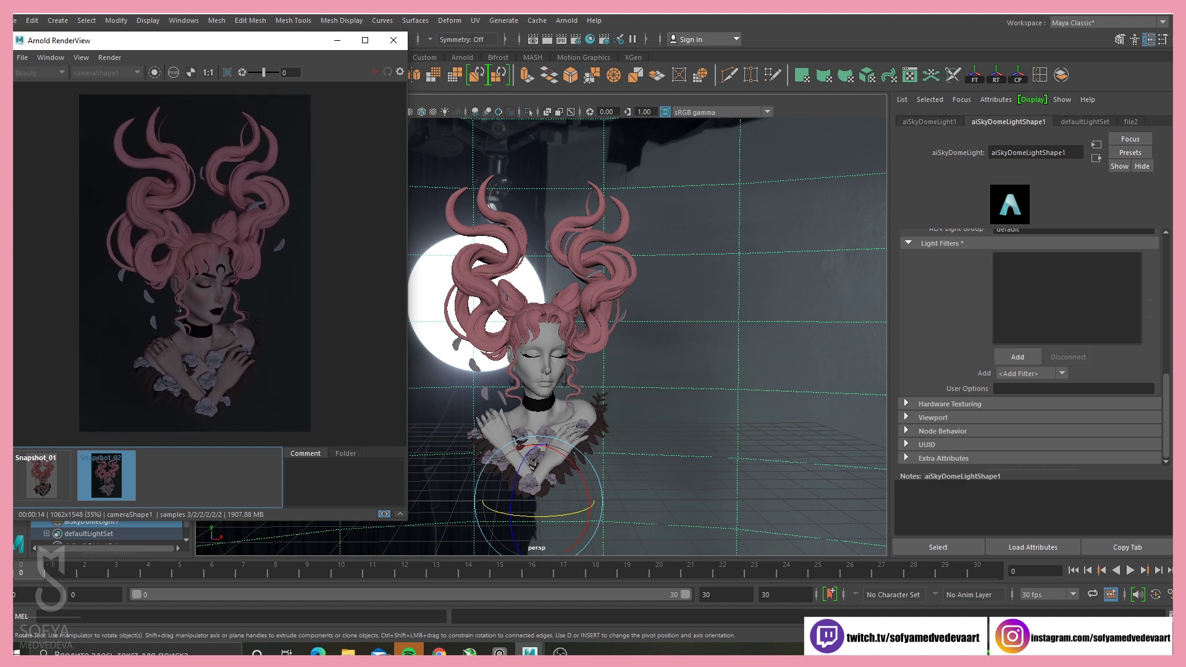
pyautogui.hotkey('alt', 'Tab')
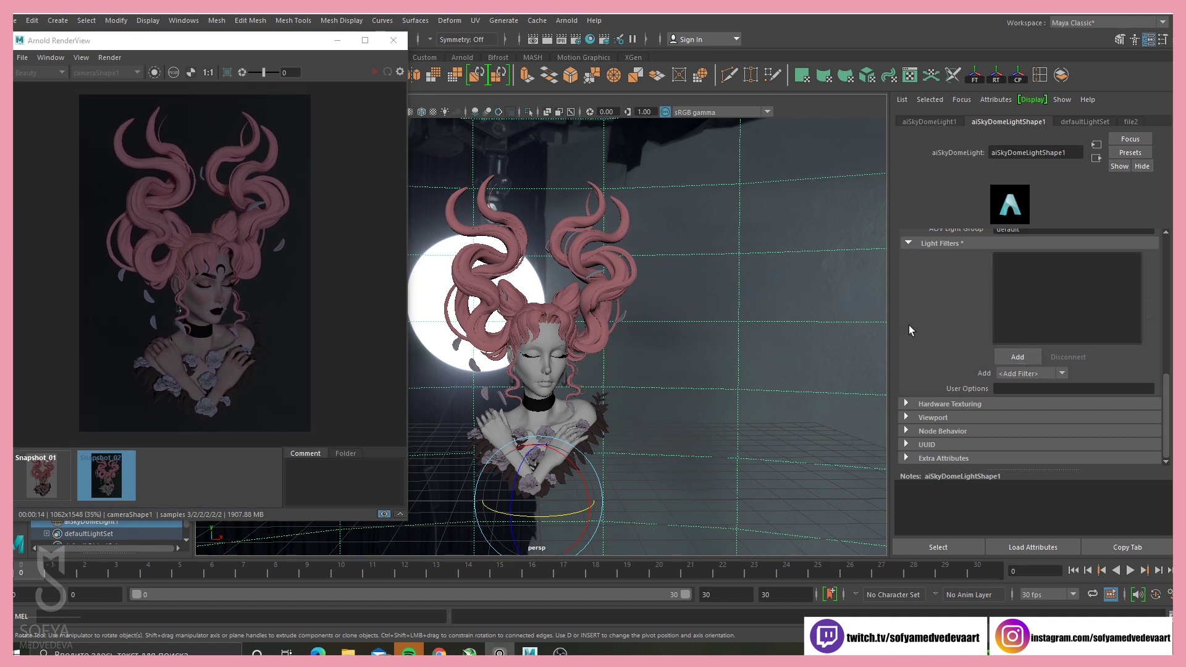
pyautogui.moveTo(293, 48); pyautogui.dragTo(347, 96)
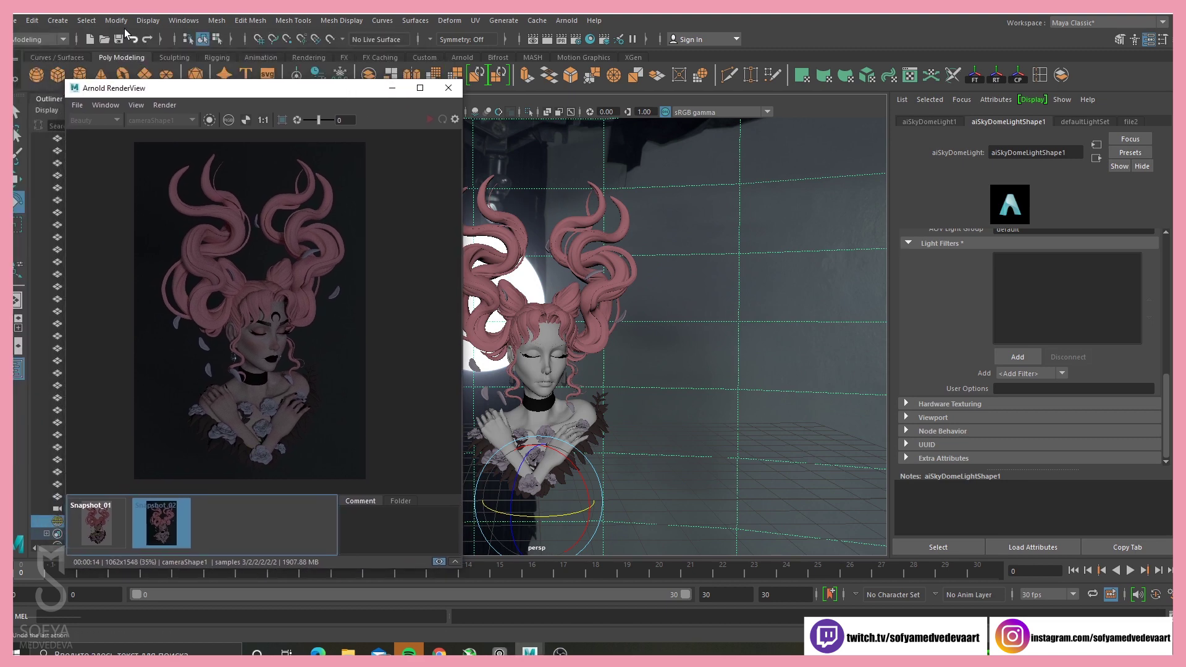
# - Create an area light and shrink the render window into the upper left
pyautogui.click(58, 20)
pyautogui.moveTo(90, 90)
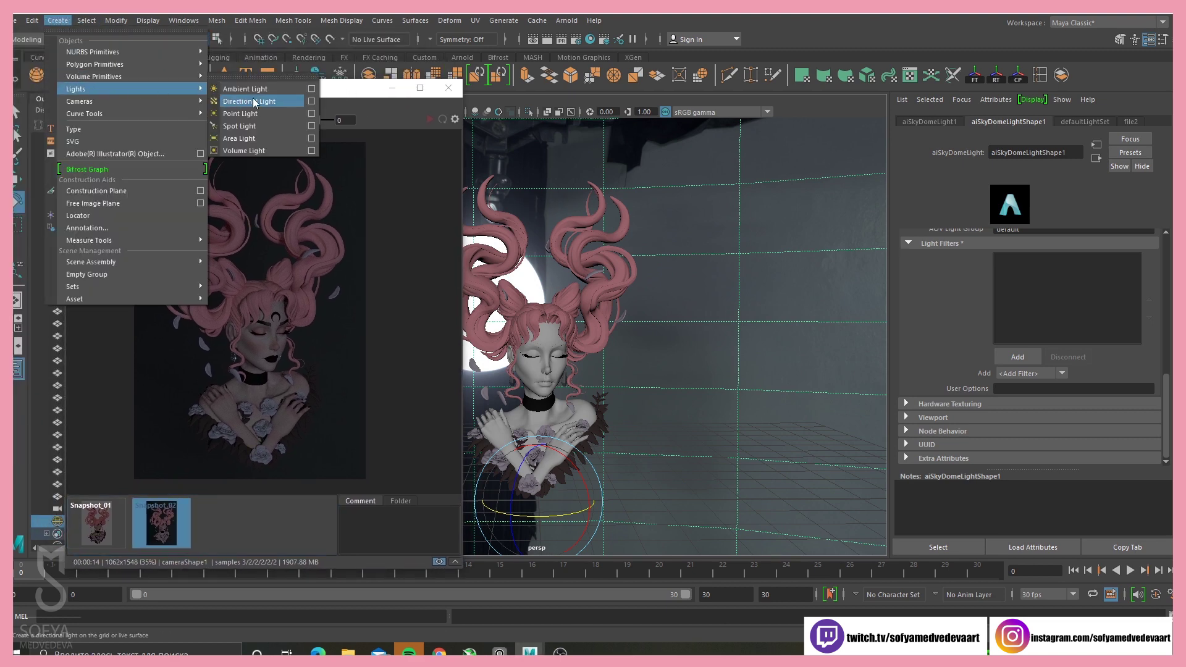
pyautogui.click(259, 140)
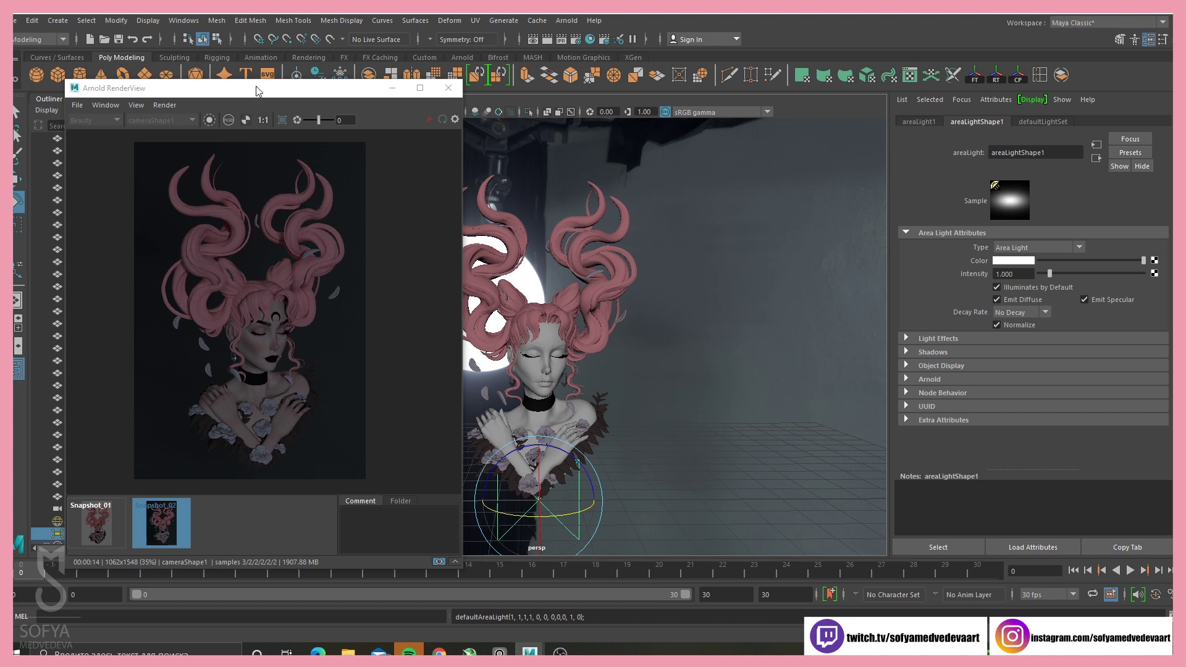
pyautogui.moveTo(277, 88); pyautogui.dragTo(233, 62)
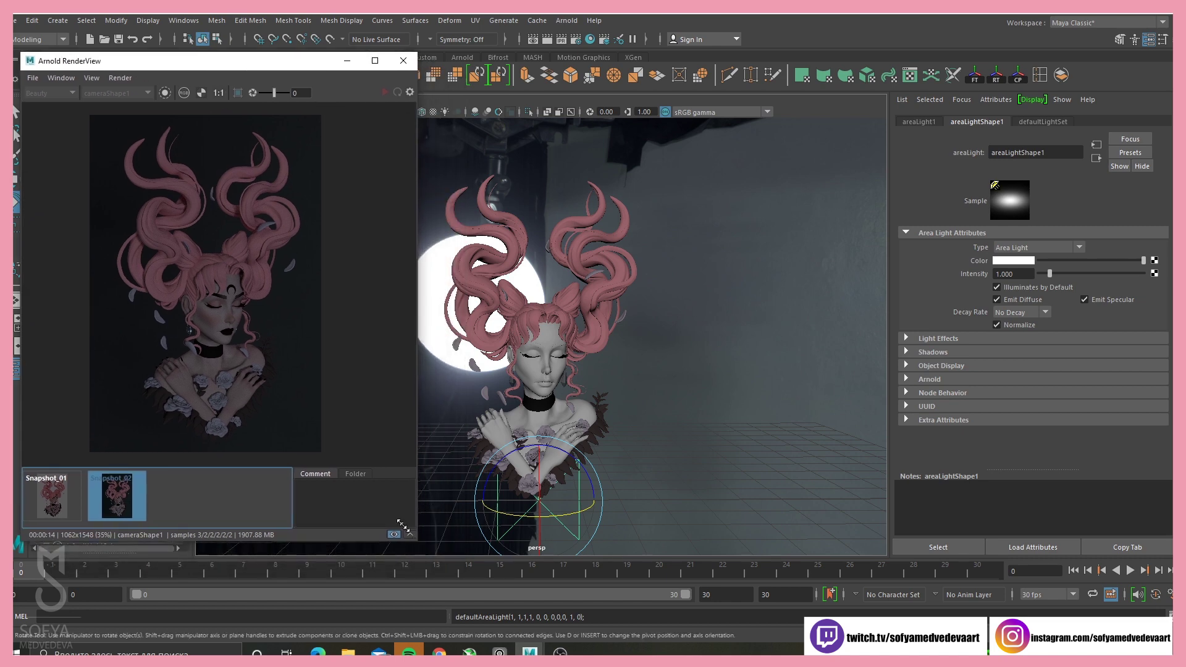
pyautogui.moveTo(415, 541); pyautogui.dragTo(344, 442)
# - Move the area light up behind the head and angle it toward the character
pyautogui.scroll(-5, 583, 450)
pyautogui.keyDown('alt'); pyautogui.moveTo(583, 450); pyautogui.dragTo(641, 470); pyautogui.keyUp('alt')
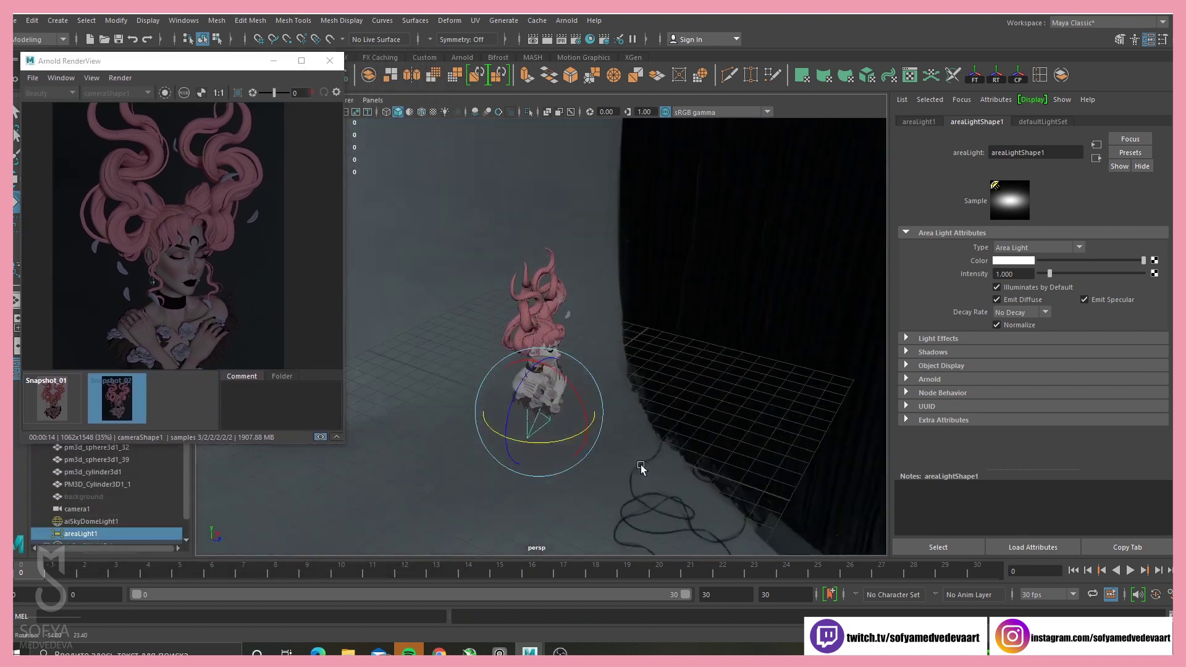
pyautogui.press('q')
pyautogui.press('w')
pyautogui.moveTo(596, 436); pyautogui.dragTo(676, 250)
pyautogui.press('e')
pyautogui.moveTo(681, 307); pyautogui.dragTo(692, 308)
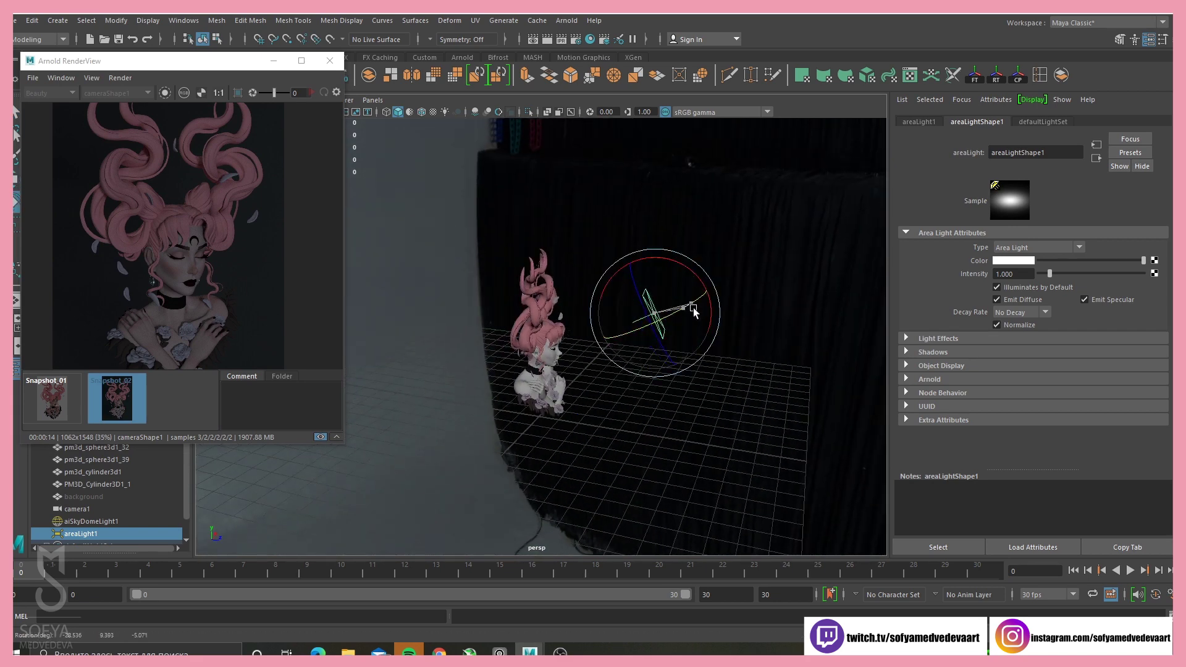
pyautogui.press('w')
pyautogui.keyDown('alt'); pyautogui.moveTo(733, 342); pyautogui.dragTo(585, 369); pyautogui.keyUp('alt')
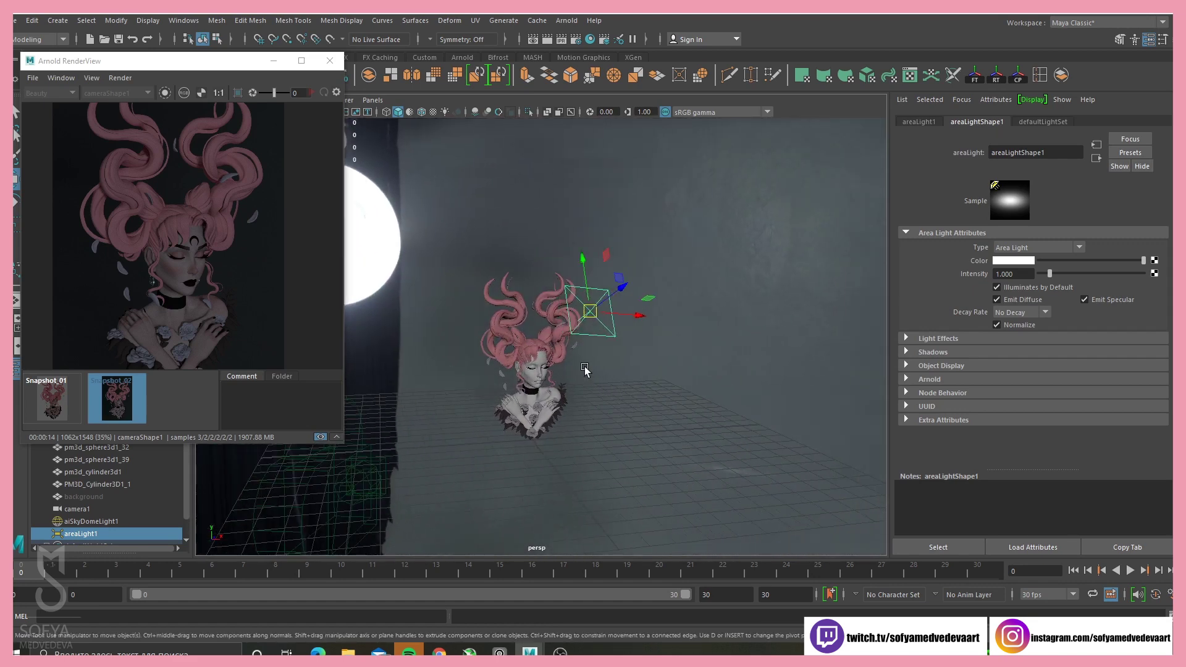
# - Restart the interactive render on the live image and enlarge the render window
pyautogui.click(321, 437)
pyautogui.click(319, 93)
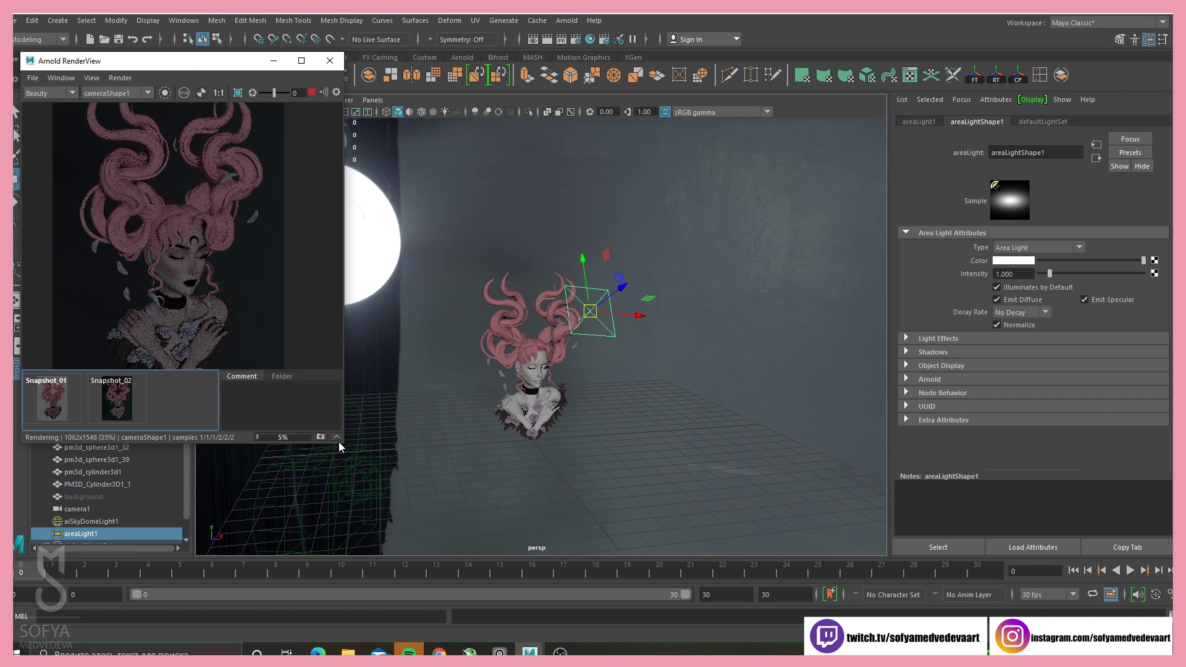
pyautogui.moveTo(342, 445); pyautogui.dragTo(369, 520)
# - Raise areaLight1's Intensity to 10 with the slider and restart the IPR render
pyautogui.click(335, 93)
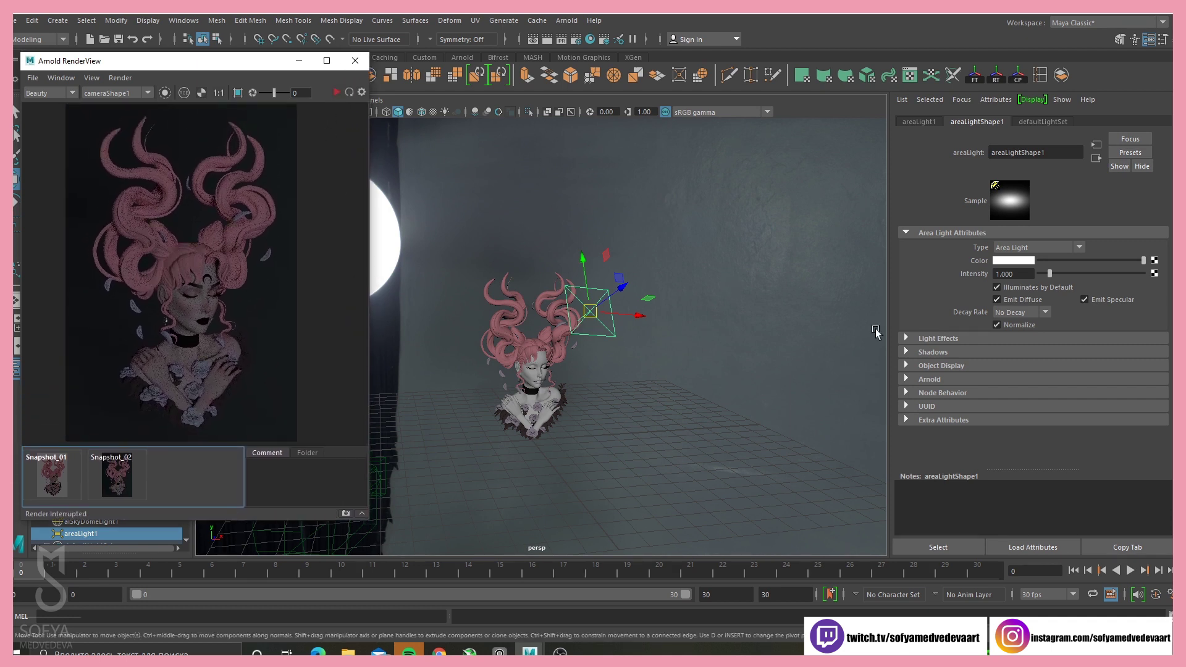
pyautogui.click(908, 379)
pyautogui.scroll(-3, 963, 345)
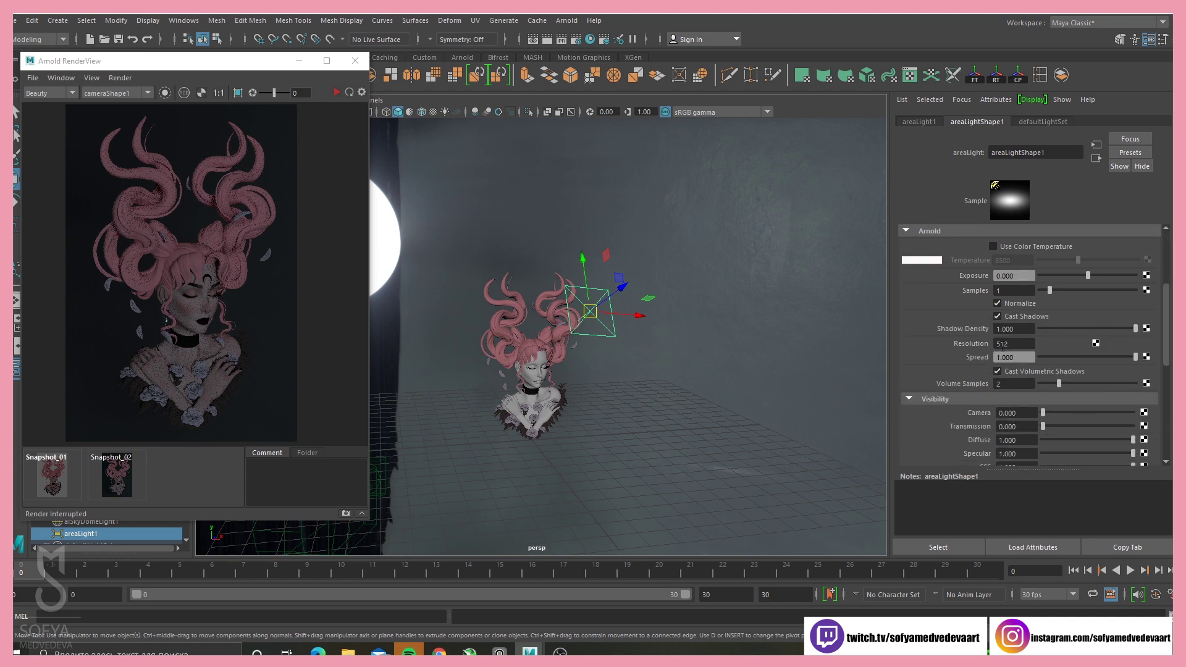
pyautogui.click(909, 231)
pyautogui.click(335, 92)
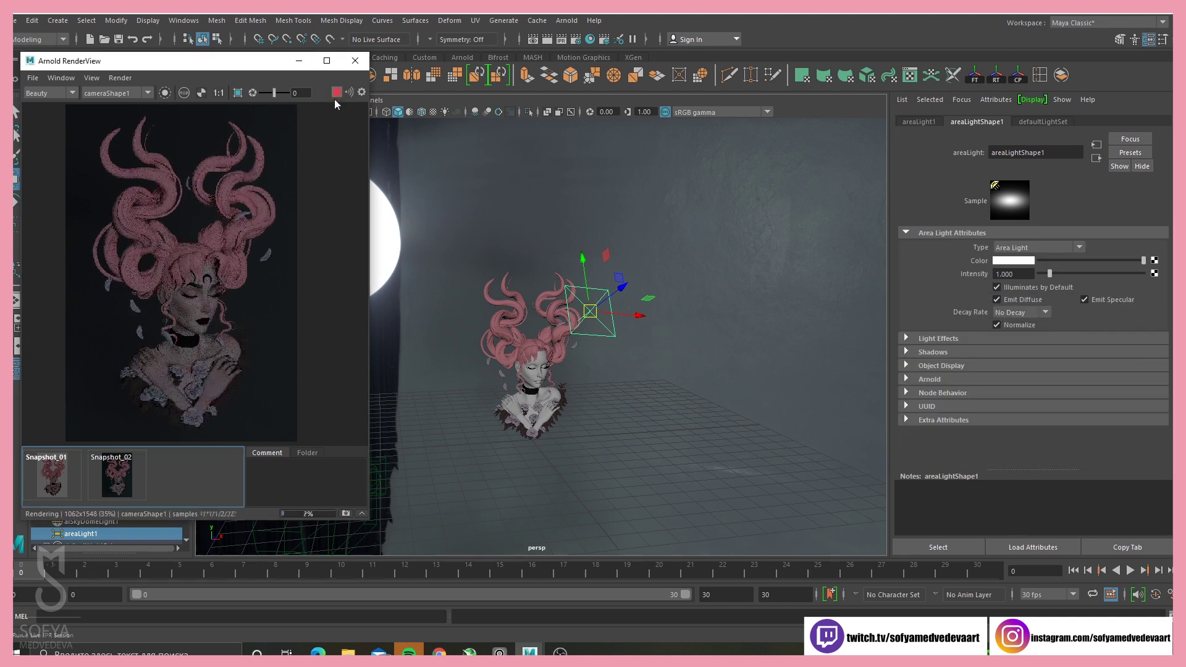
pyautogui.moveTo(1050, 274); pyautogui.dragTo(1173, 272)
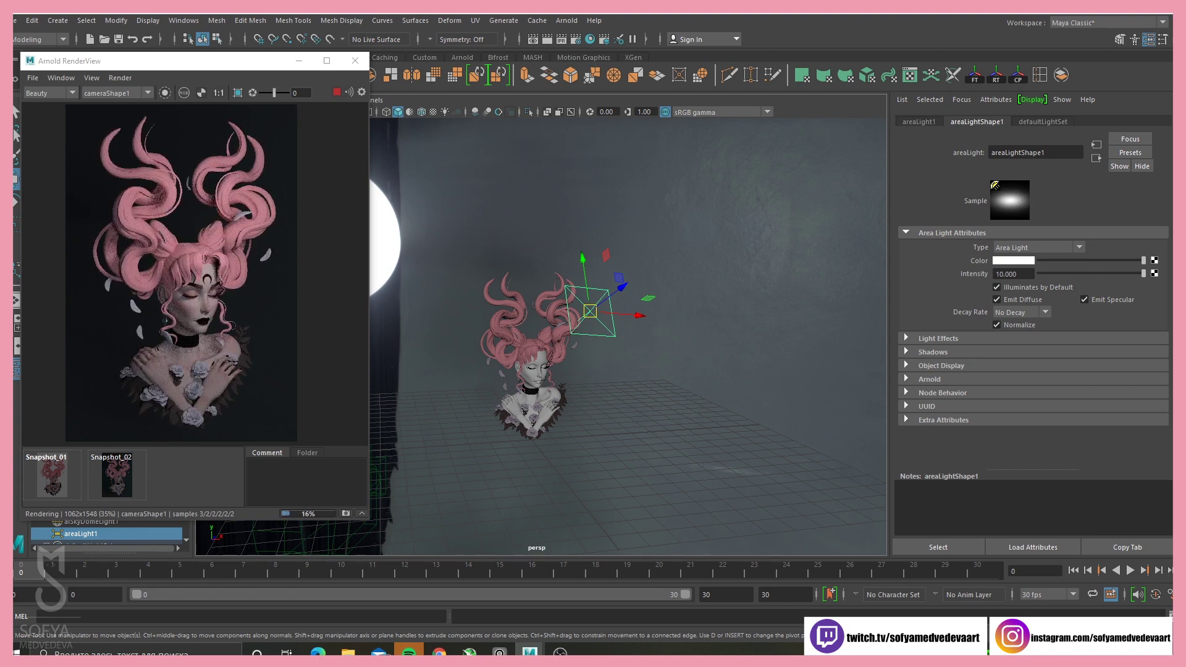
# - Zoom the RenderView out and back in while the brighter render finishes, then orbit the viewport
pyautogui.scroll(-4, 180, 354)
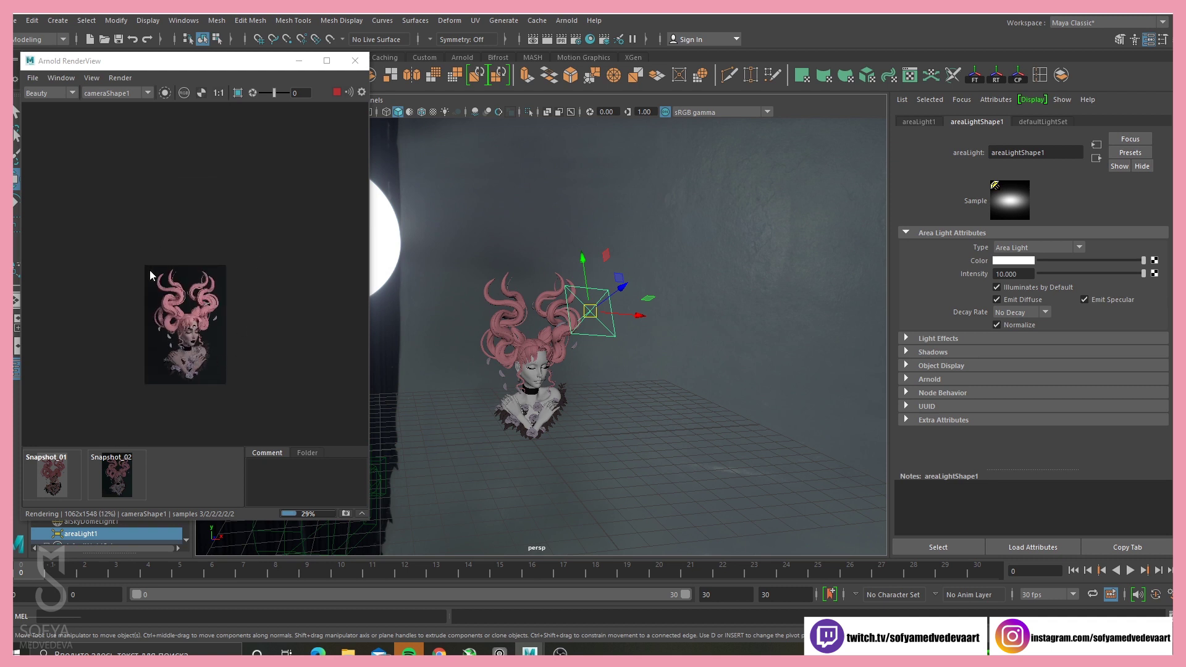
pyautogui.scroll(-1, 175, 341)
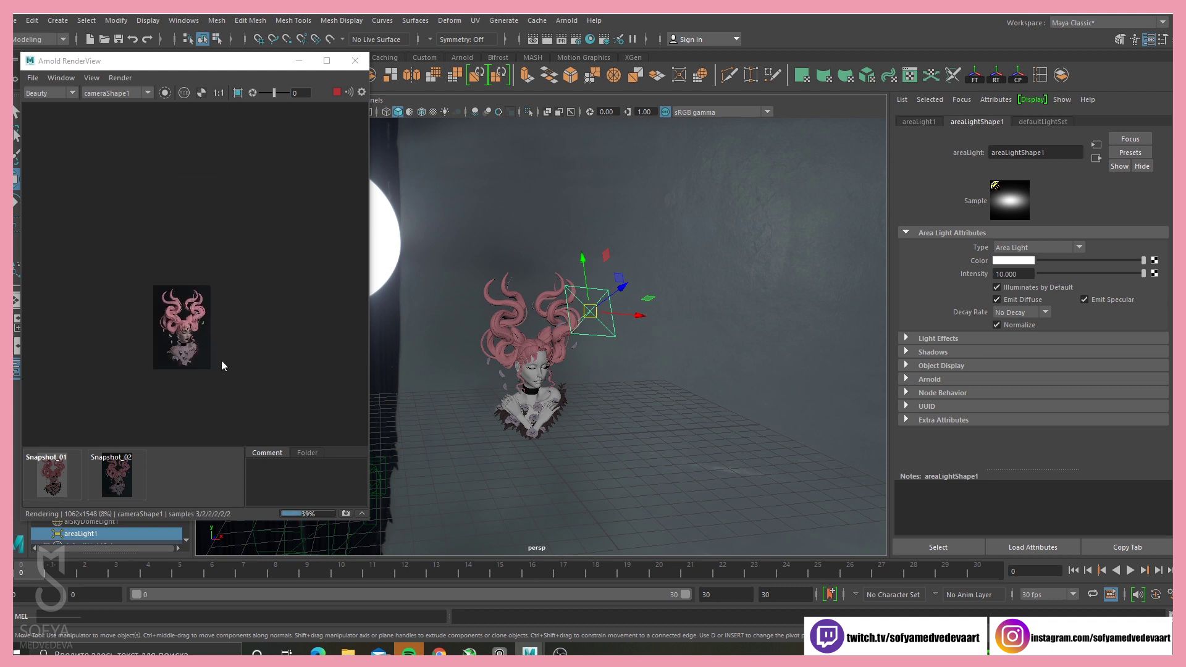
pyautogui.scroll(-1, 181, 338)
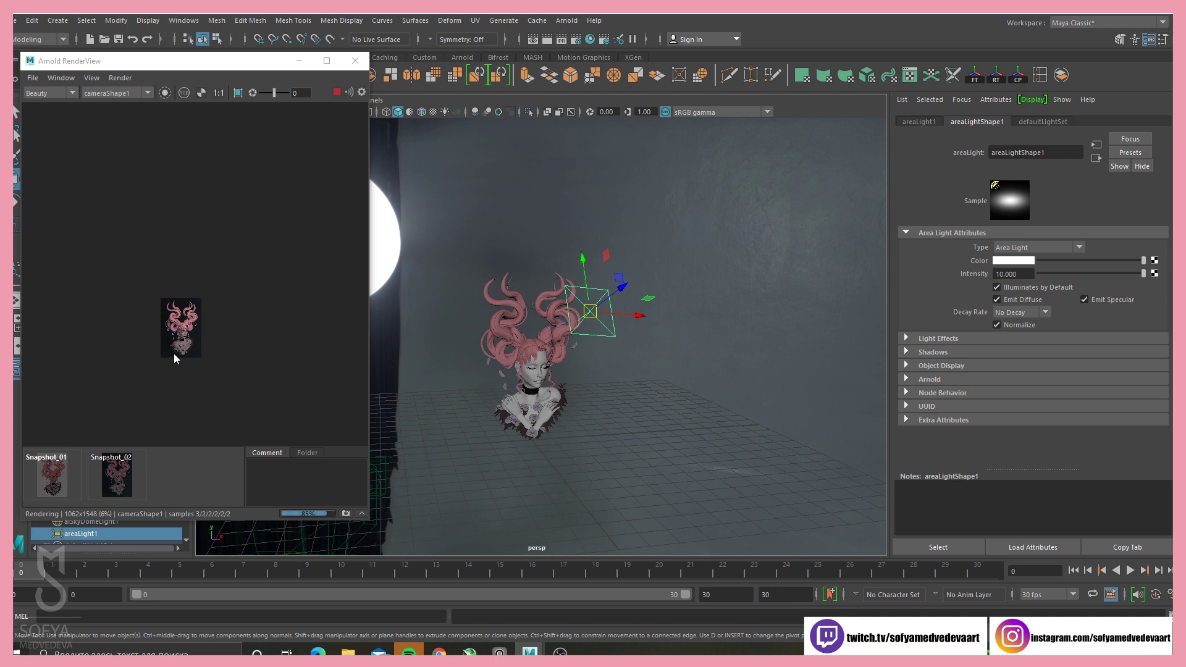
pyautogui.scroll(6, 184, 344)
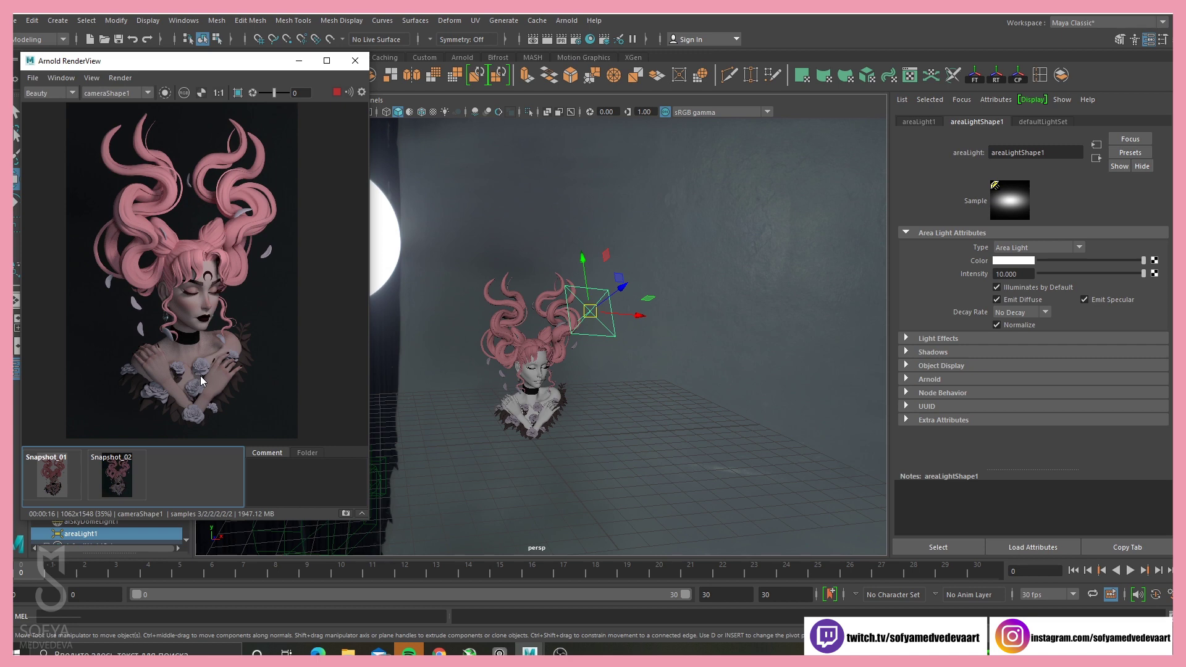
pyautogui.keyDown('alt'); pyautogui.moveTo(614, 334); pyautogui.dragTo(505, 273); pyautogui.keyUp('alt')
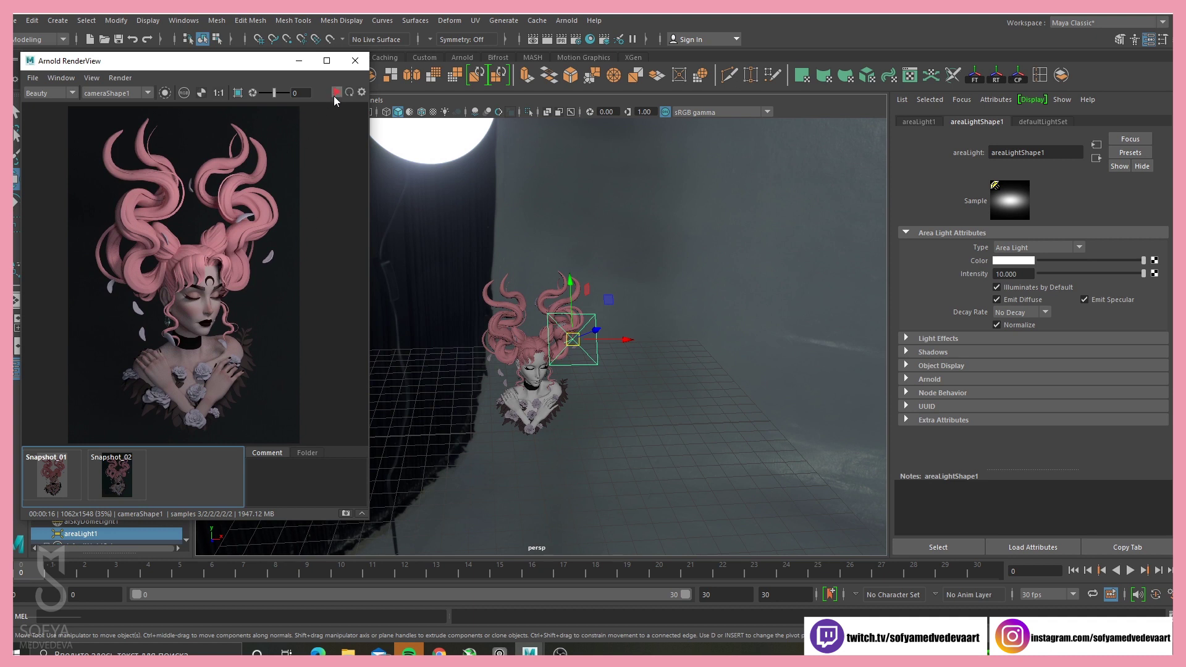
# - Store the brighter area-lit render as Snapshot_03 and orbit the viewport to another side
pyautogui.click(345, 513)
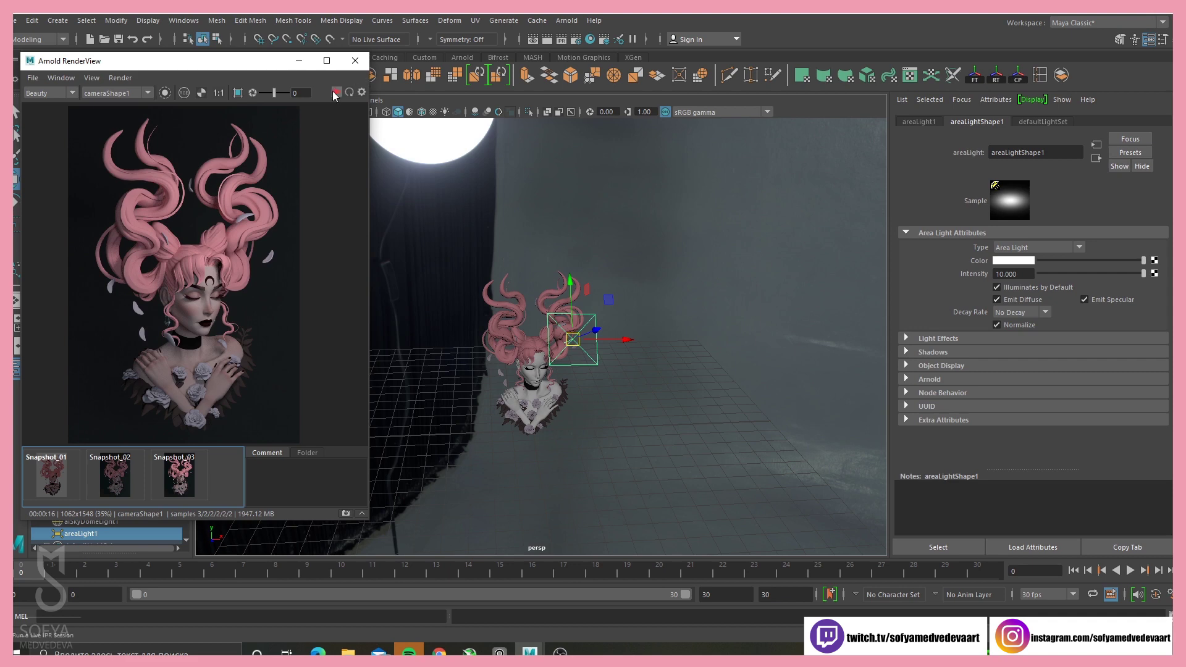
pyautogui.keyDown('alt'); pyautogui.moveTo(514, 379); pyautogui.dragTo(619, 282); pyautogui.keyUp('alt')
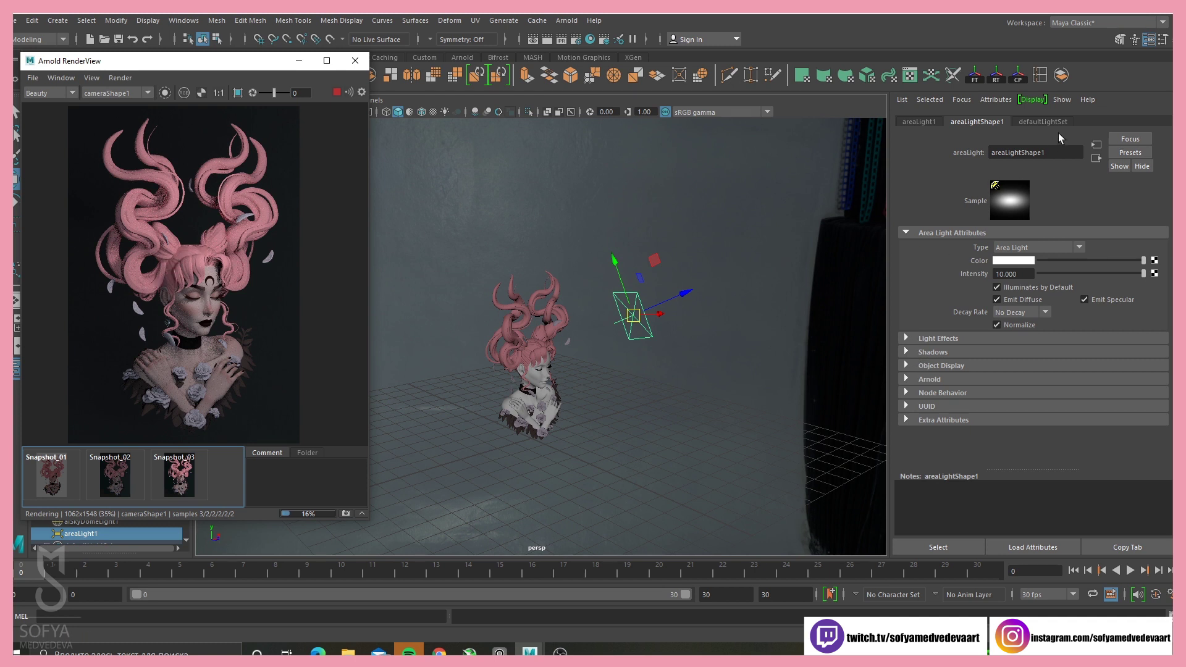
# - Review areaLight1's transform values and the defaultLightSet's Arnold options
pyautogui.click(920, 121)
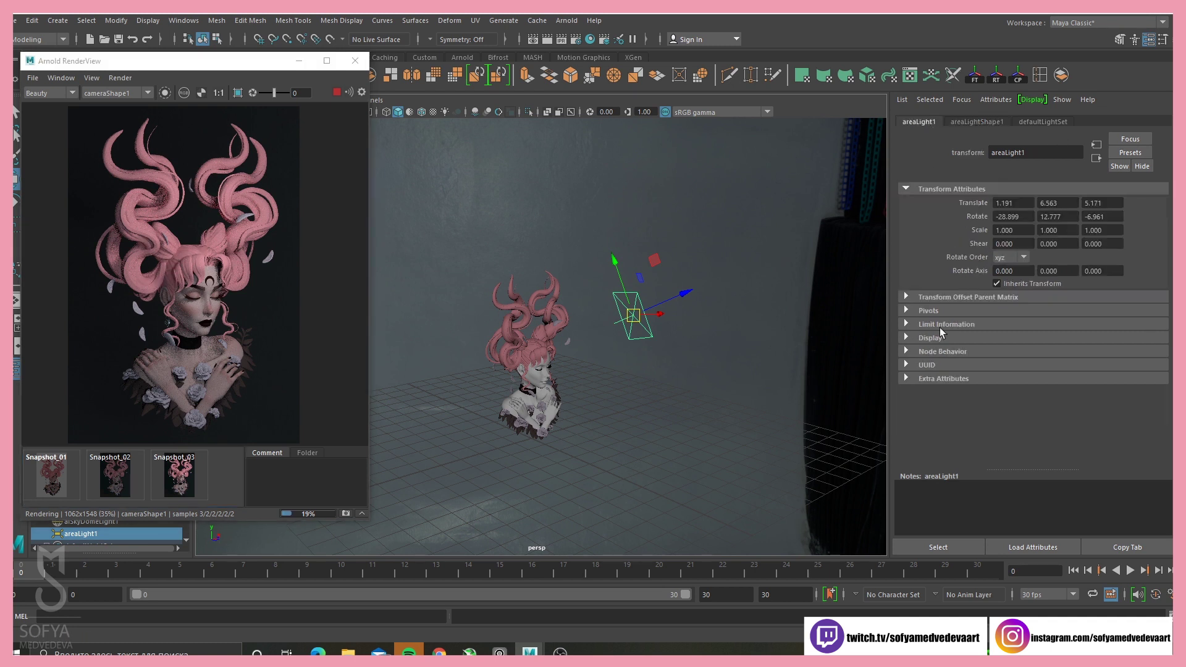
pyautogui.click(1028, 121)
pyautogui.click(905, 203)
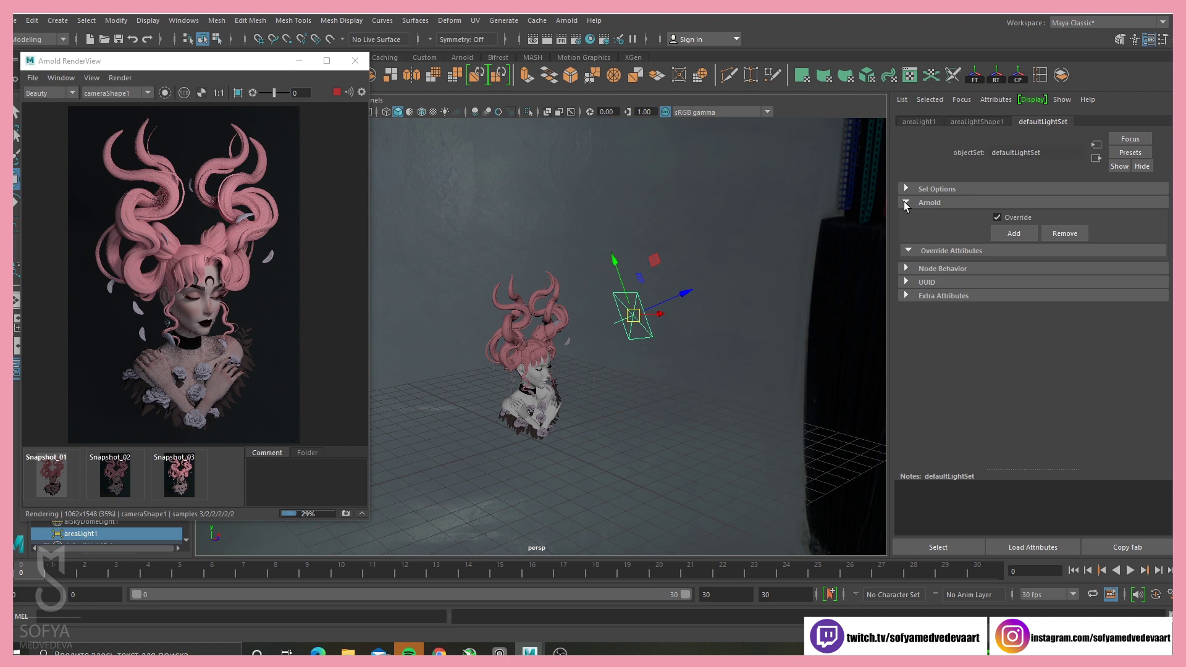
pyautogui.click(904, 203)
# - Expand areaLight1's Arnold section on areaLightShape1 to review exposure, samples and shadow spread
pyautogui.click(982, 122)
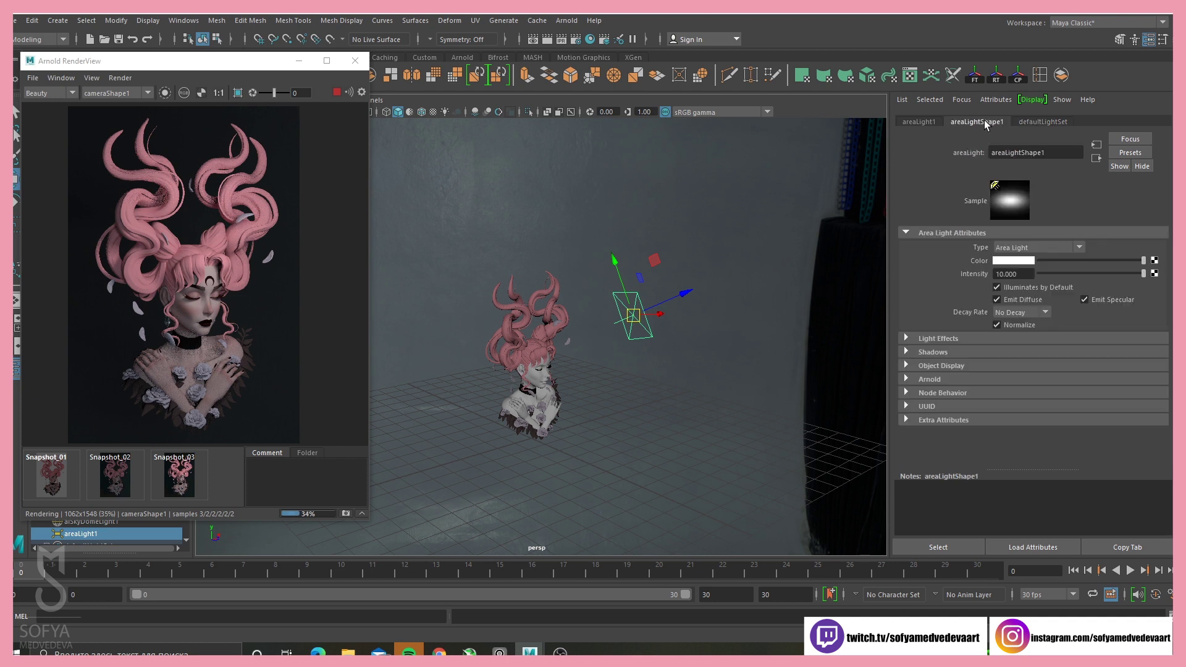
pyautogui.click(906, 379)
pyautogui.scroll(-4, 962, 429)
pyautogui.scroll(-5, 981, 394)
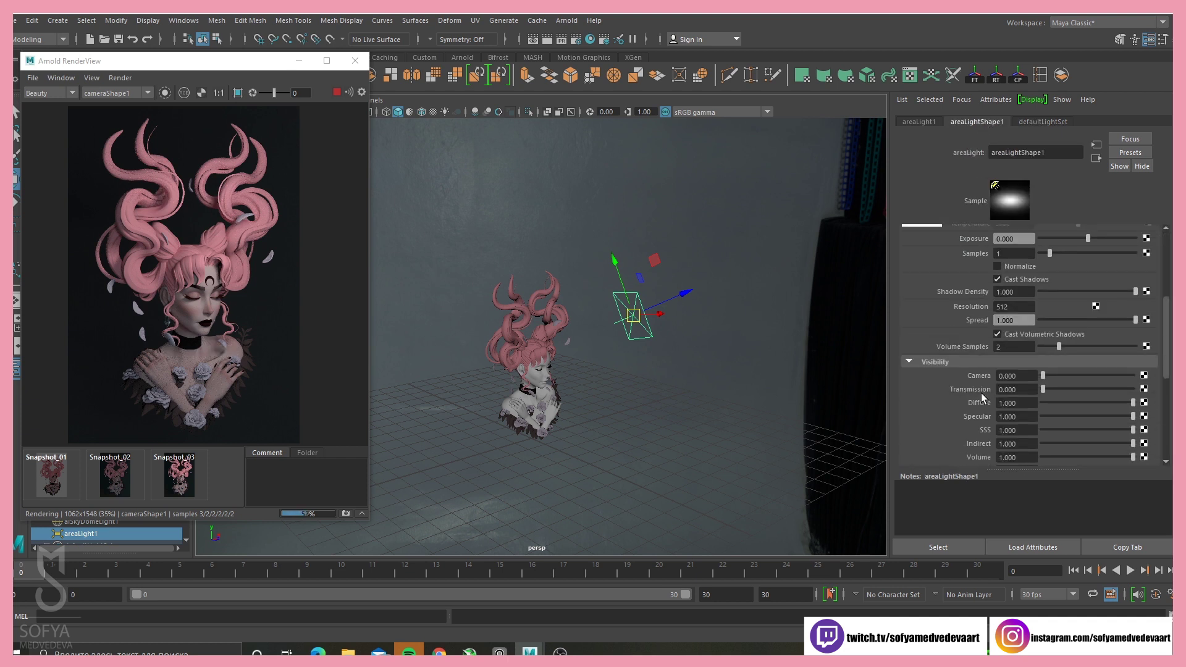
pyautogui.scroll(3, 982, 390)
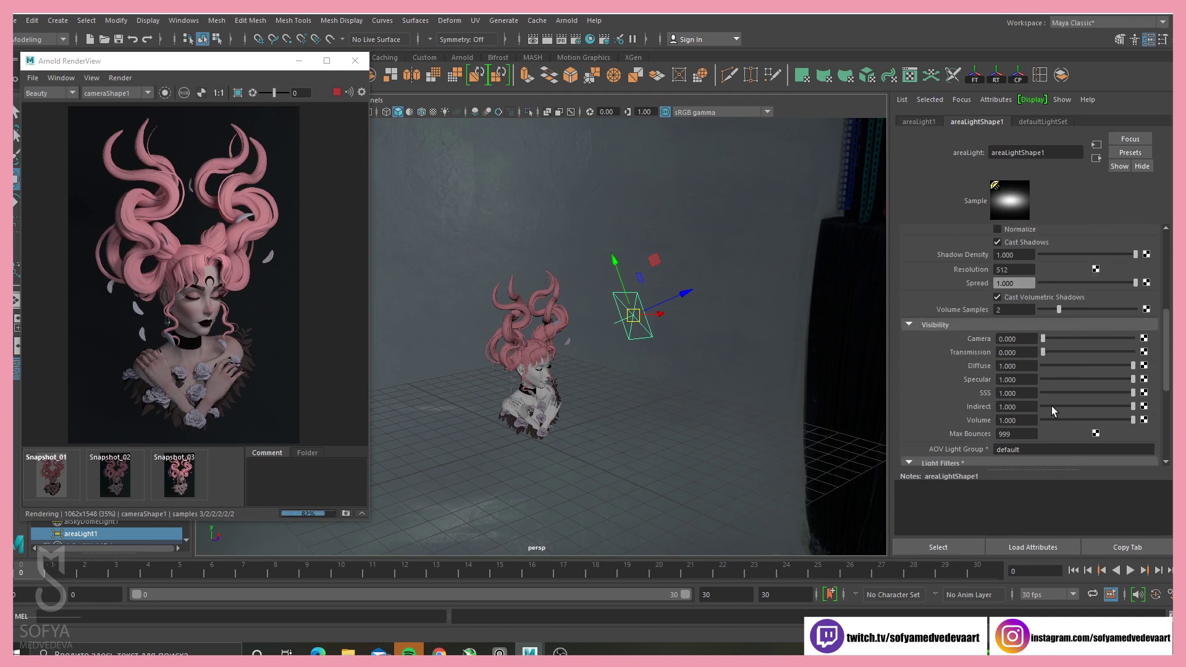
pyautogui.scroll(3, 1048, 405)
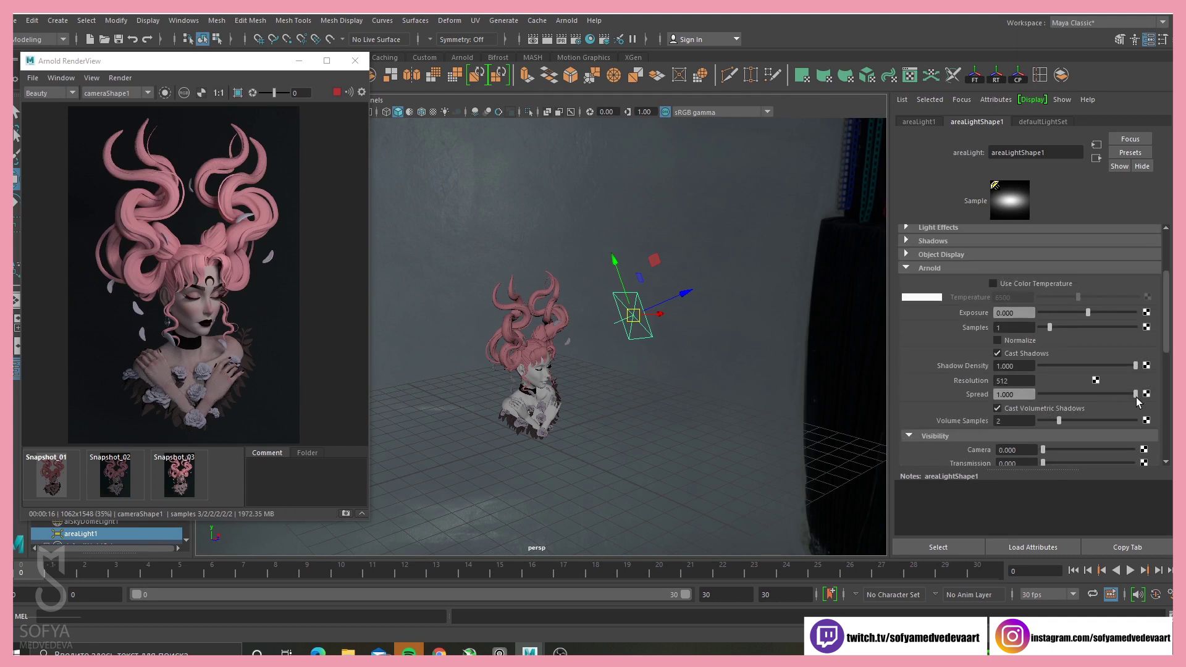
# - Set the area light's shadow spread to 0.243 and tilt it toward the bust
pyautogui.moveTo(1136, 395); pyautogui.dragTo(1048, 398)
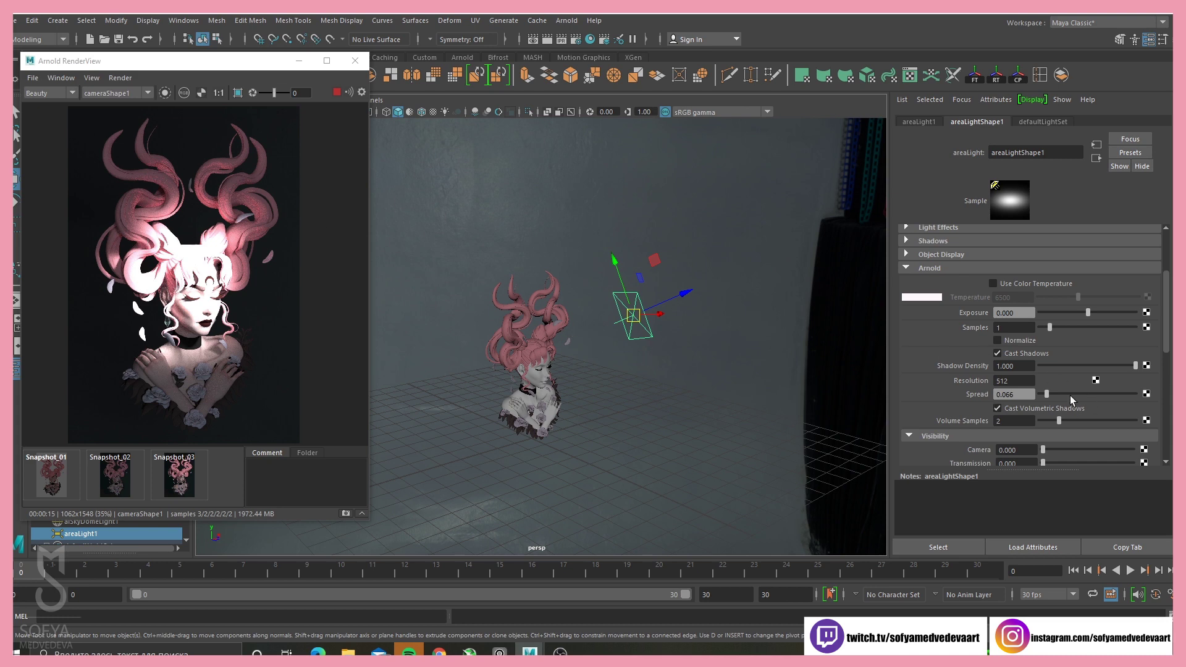
pyautogui.moveTo(1047, 394); pyautogui.dragTo(1063, 394)
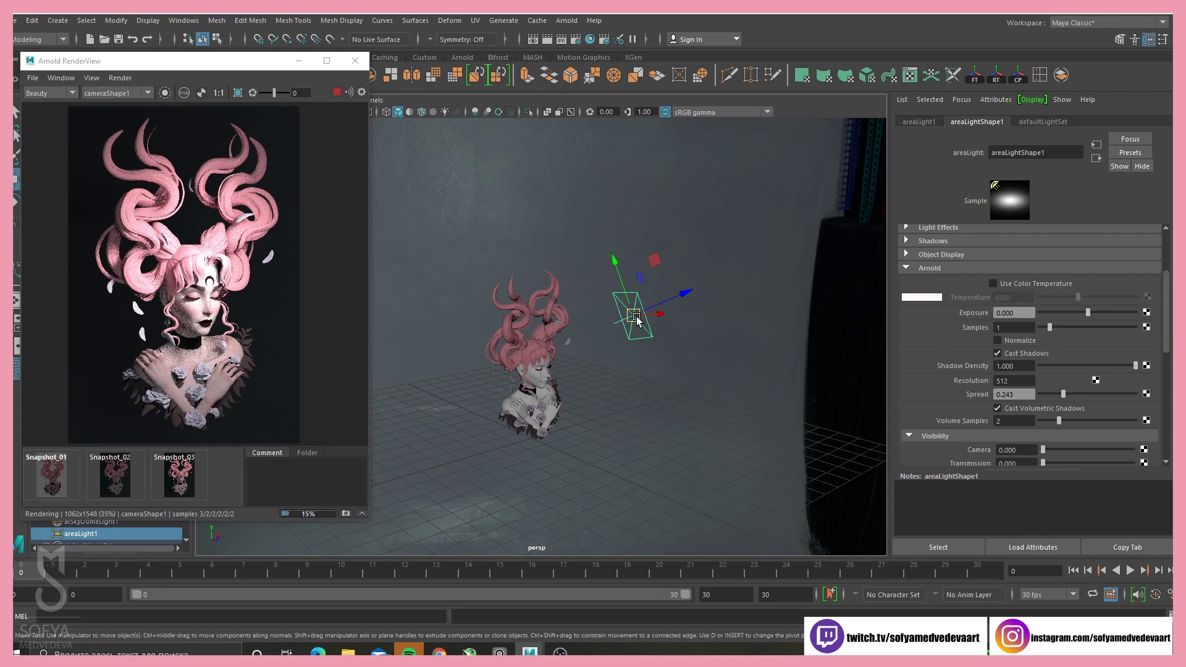
pyautogui.press('e')
pyautogui.moveTo(648, 304); pyautogui.dragTo(664, 271)
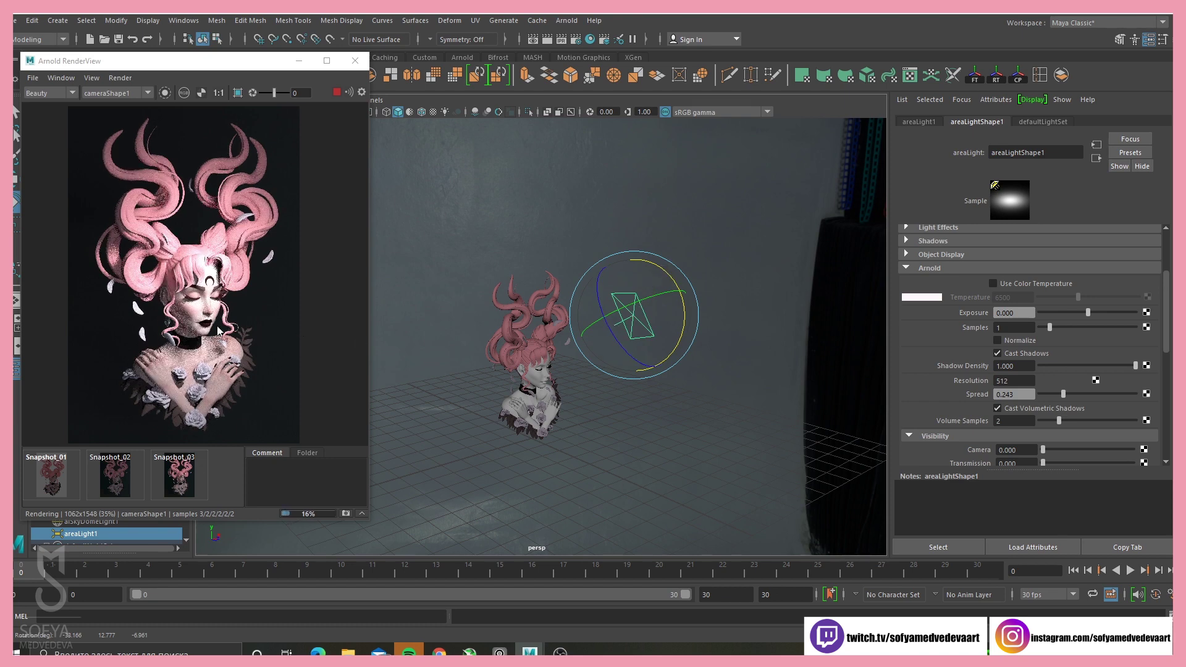
# - Rotate areaLight1 further toward the character's front, orbiting to check its aim
pyautogui.keyDown('alt'); pyautogui.moveTo(670, 417); pyautogui.dragTo(586, 387); pyautogui.keyUp('alt')
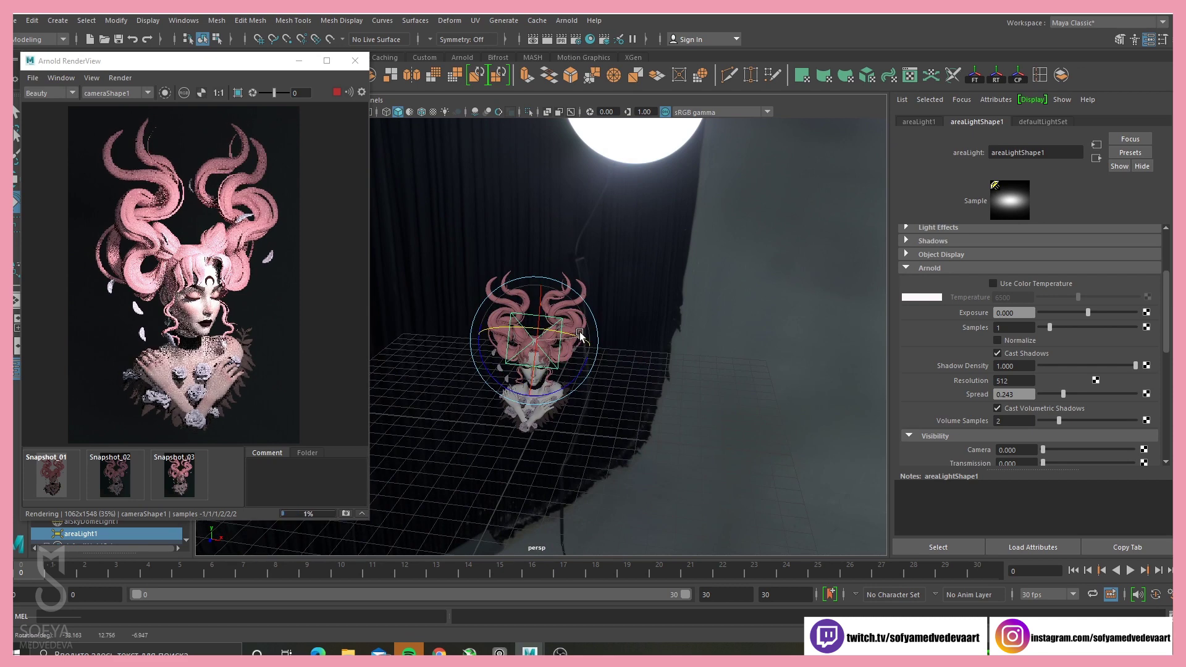
pyautogui.press('w')
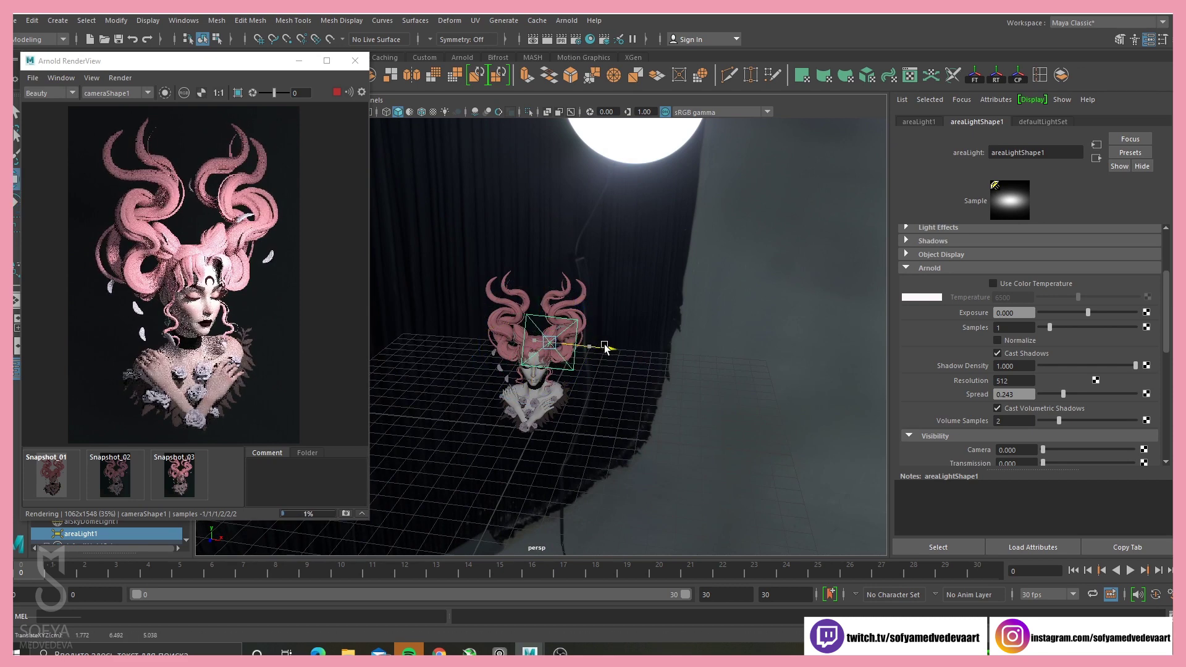
pyautogui.press('e')
pyautogui.moveTo(579, 344); pyautogui.dragTo(595, 288)
pyautogui.keyDown('alt'); pyautogui.moveTo(597, 452); pyautogui.dragTo(667, 437); pyautogui.keyUp('alt')
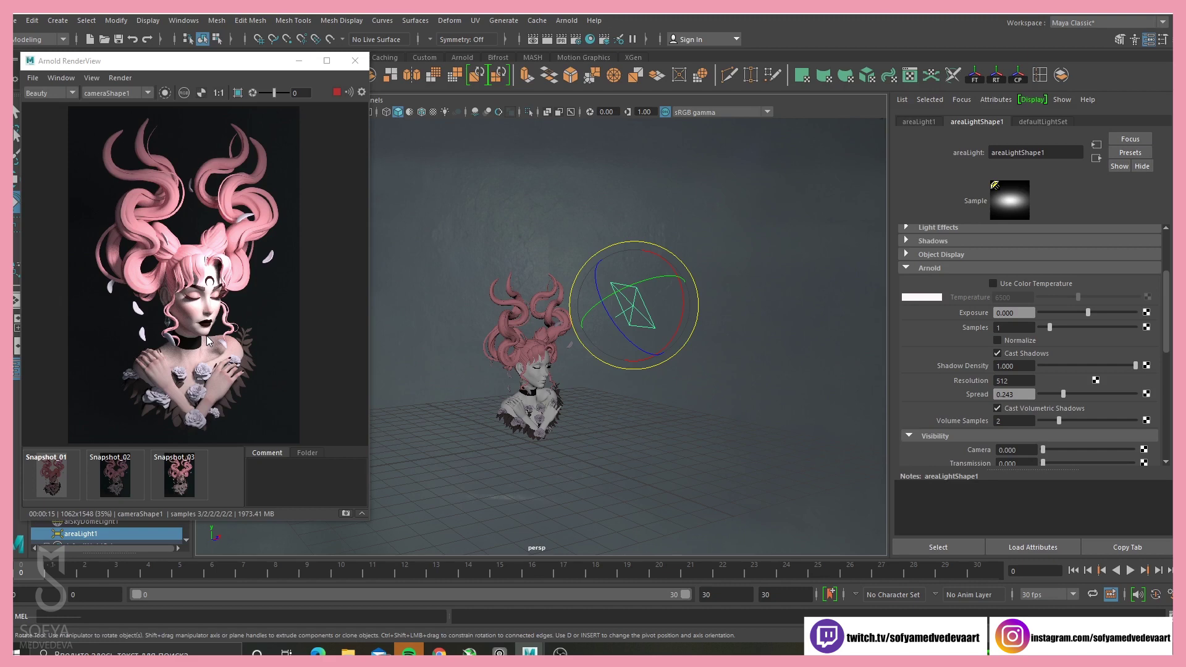
# - Lower areaLight1's intensity from 10 to 5.065
pyautogui.scroll(3, 1050, 321)
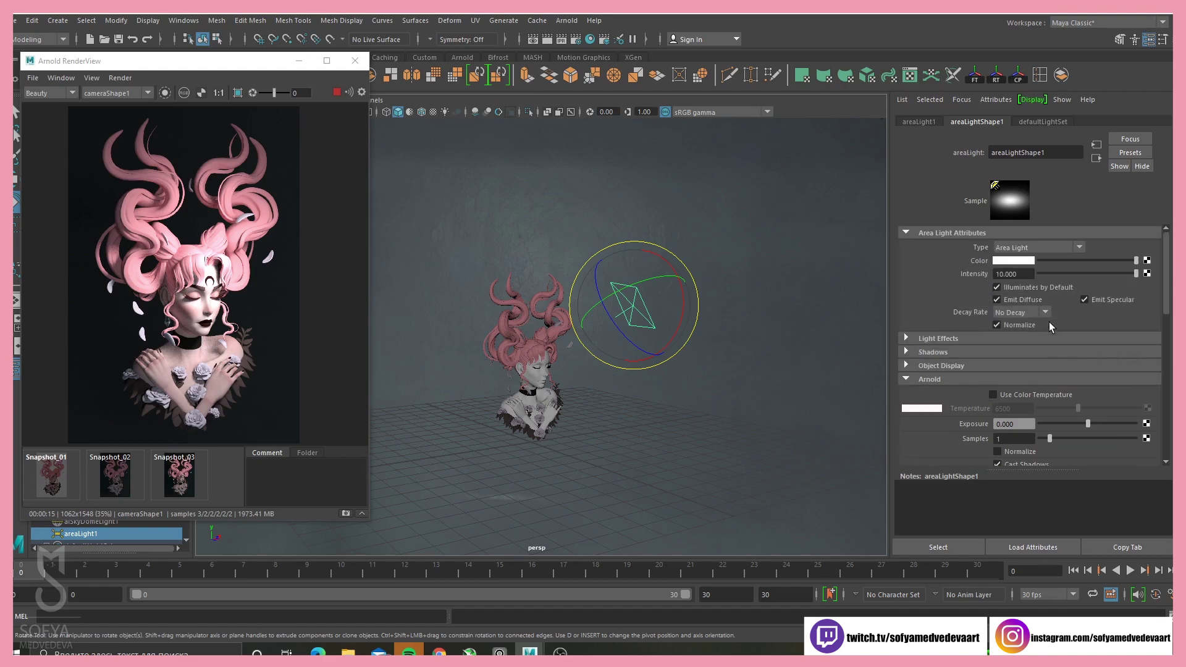
pyautogui.moveTo(1132, 276); pyautogui.dragTo(1087, 274)
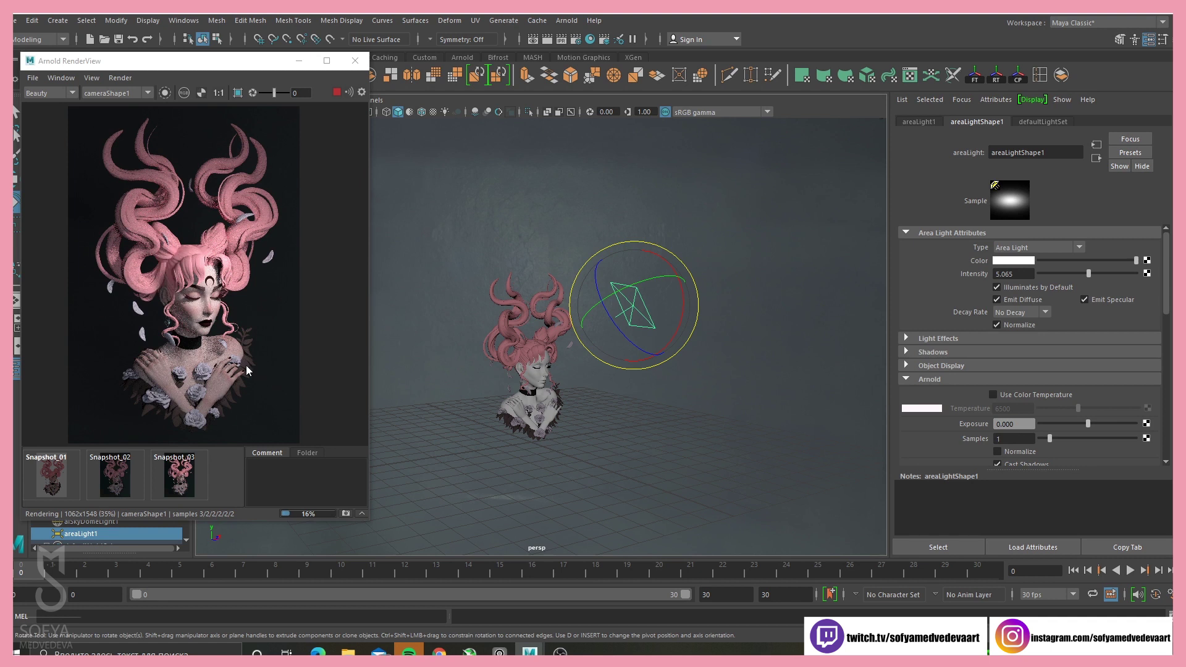
pyautogui.moveTo(246, 365); pyautogui.dragTo(244, 362)
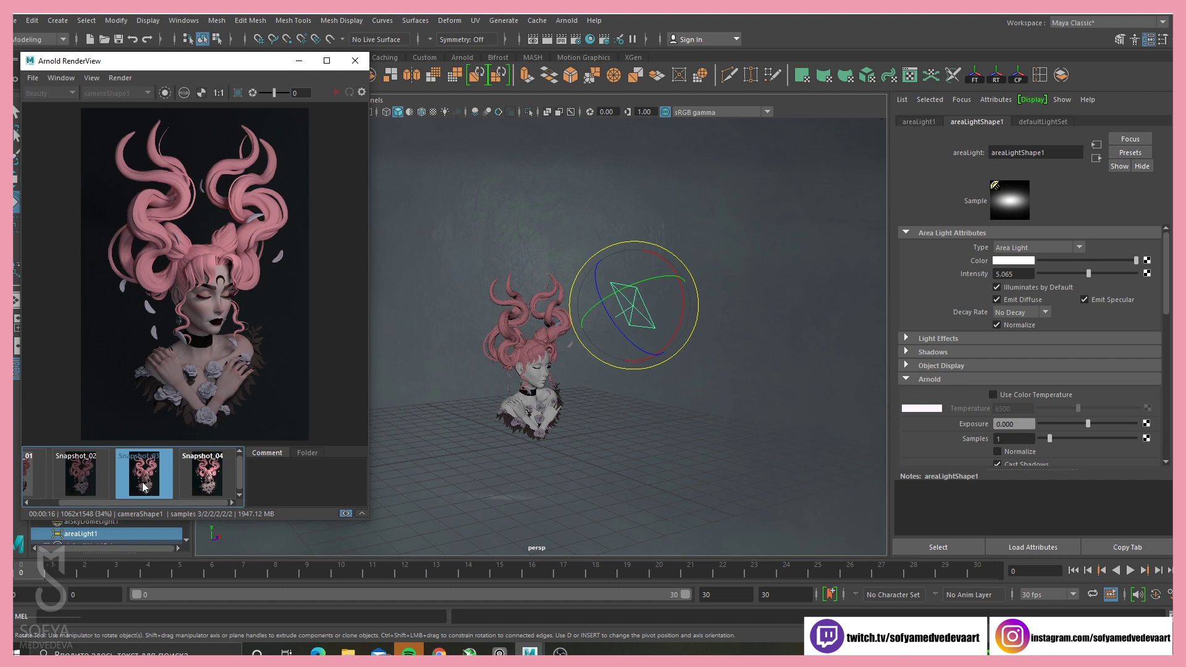
# - Compare Snapshot_04 against Snapshot_03, then rotate the area light a little further
pyautogui.click(211, 484)
pyautogui.click(137, 479)
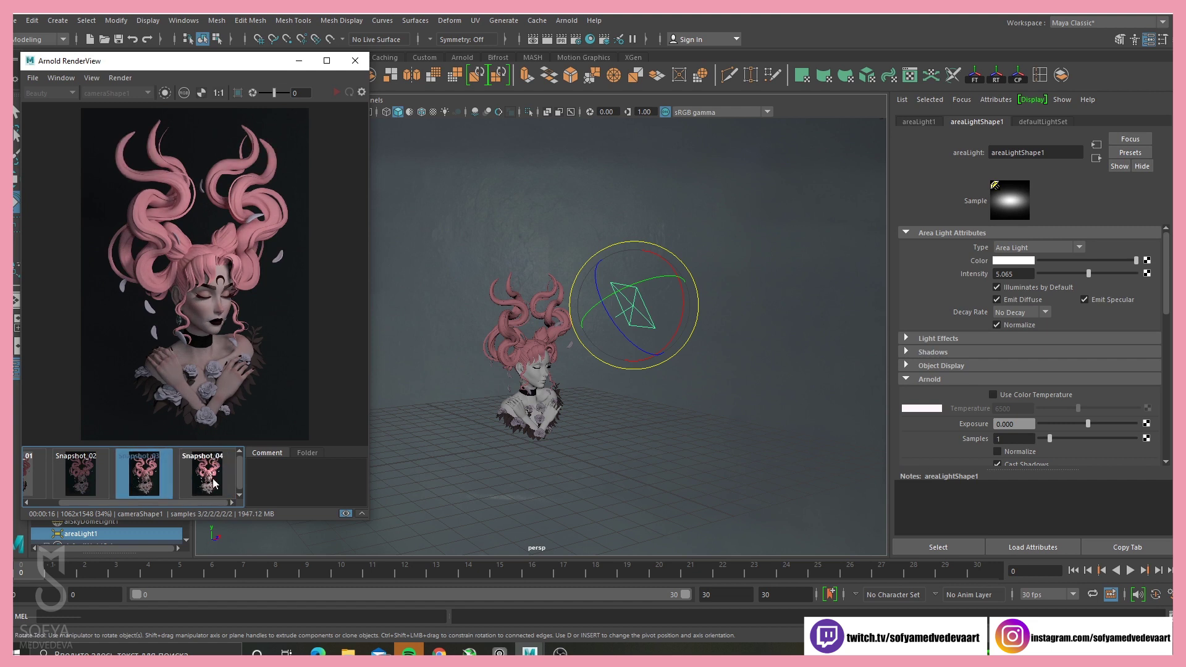
pyautogui.click(212, 479)
pyautogui.click(128, 481)
pyautogui.click(206, 485)
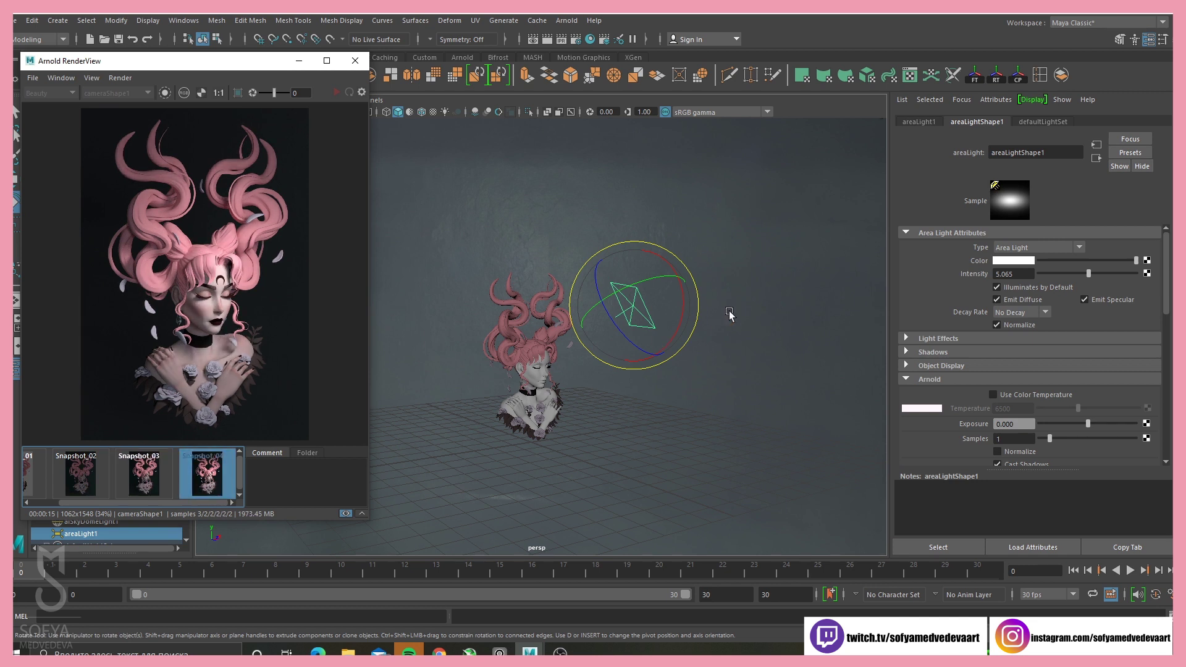
pyautogui.moveTo(633, 305); pyautogui.dragTo(585, 341)
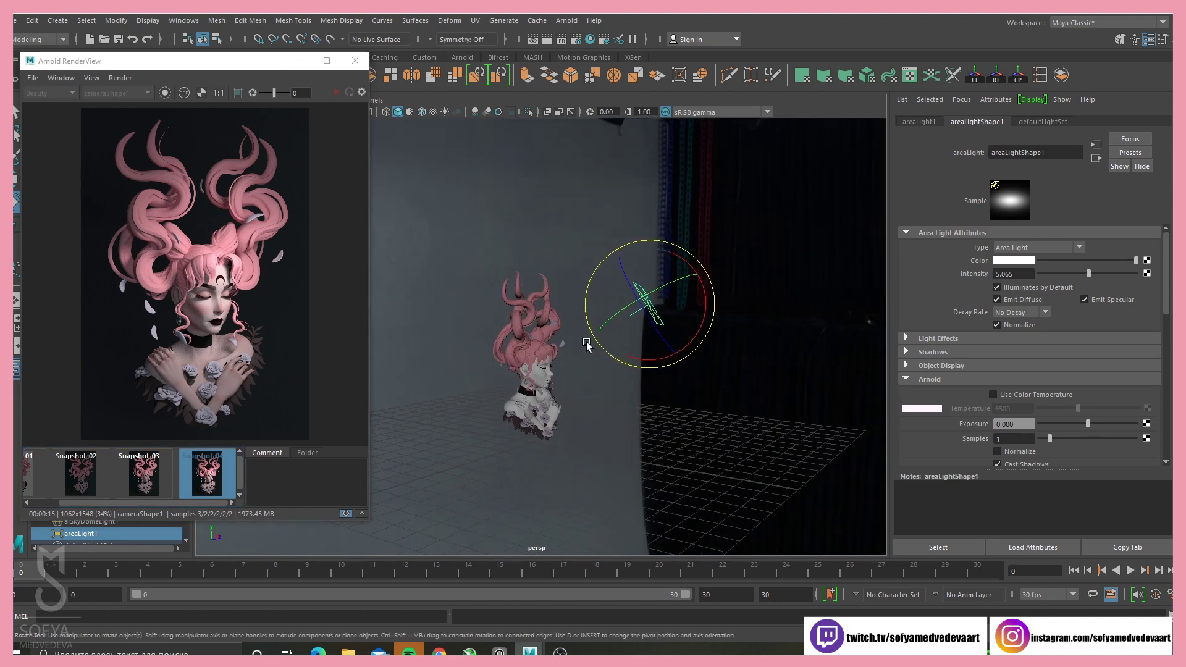
pyautogui.keyDown('alt'); pyautogui.moveTo(660, 401); pyautogui.dragTo(589, 402); pyautogui.keyUp('alt')
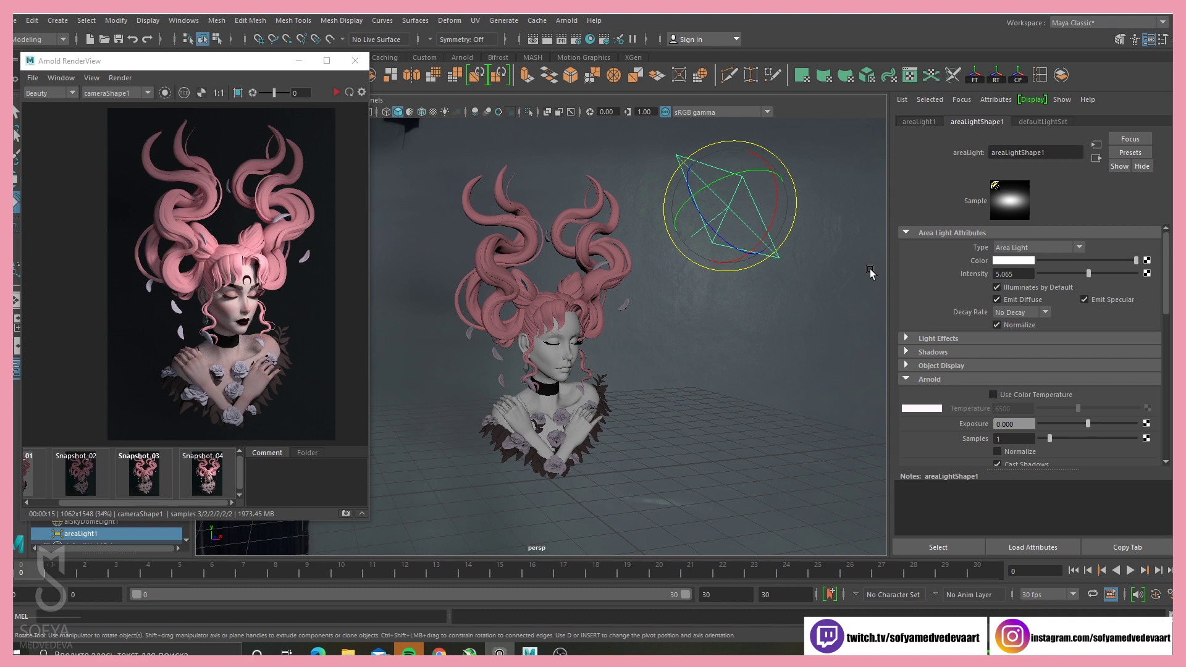
# - Adjust areaLight1's angle slightly and zoom the view out
pyautogui.moveTo(747, 301); pyautogui.dragTo(738, 354)
pyautogui.press('w')
pyautogui.keyDown('alt'); pyautogui.moveTo(738, 353); pyautogui.dragTo(698, 354, button='right'); pyautogui.keyUp('alt')
pyautogui.keyDown('alt'); pyautogui.moveTo(698, 353); pyautogui.dragTo(712, 352); pyautogui.keyUp('alt')
# - Duplicate the area light with Ctrl+D and move the copy up and left
pyautogui.hotkey('ctrl', 'd')
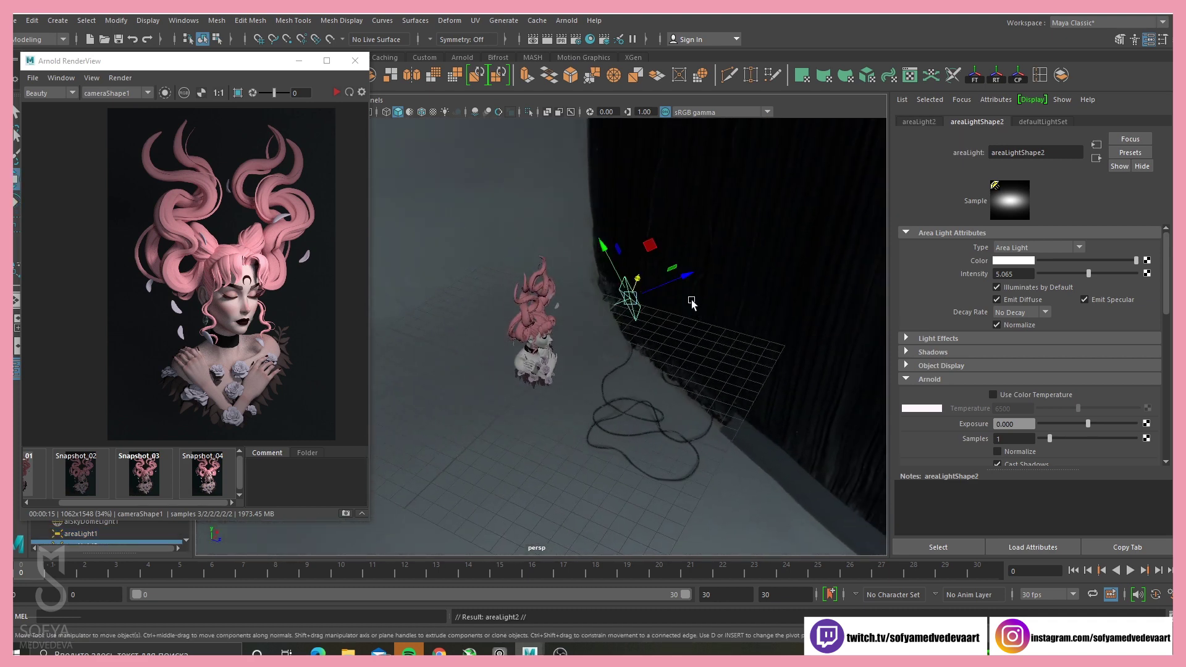
pyautogui.moveTo(678, 277); pyautogui.dragTo(598, 298)
pyautogui.keyDown('alt'); pyautogui.moveTo(598, 298); pyautogui.dragTo(704, 322, button='middle'); pyautogui.keyUp('alt')
pyautogui.moveTo(657, 355); pyautogui.dragTo(526, 227)
pyautogui.press('e')
pyautogui.scroll(-4, 1037, 434)
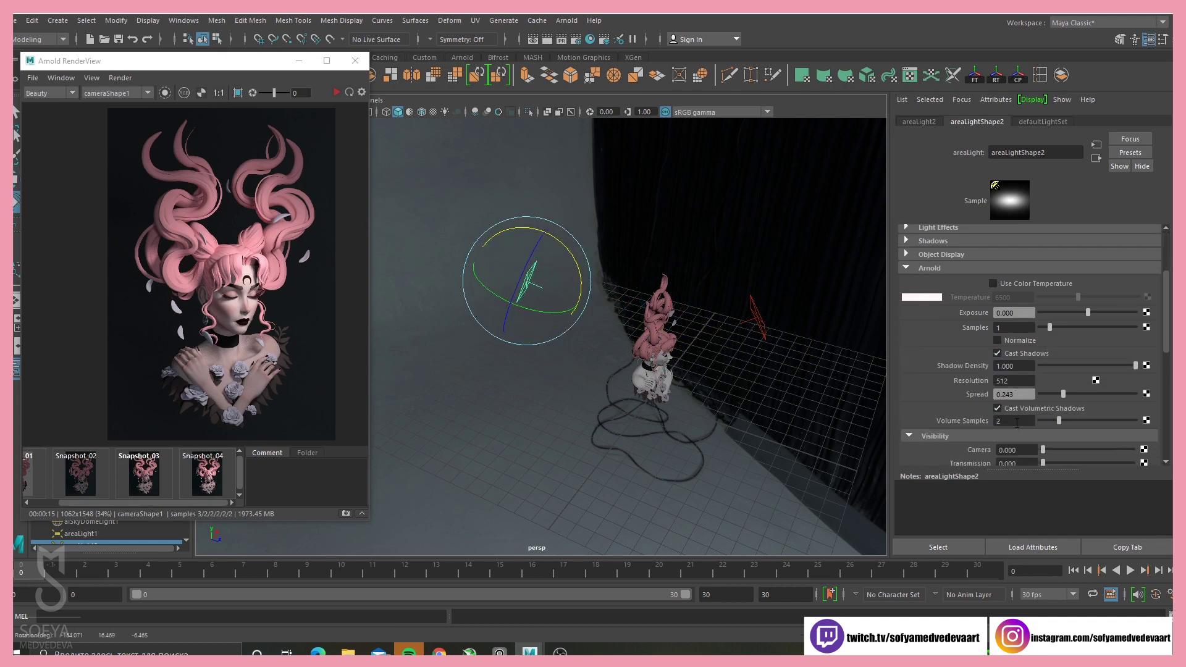
# - Position areaLight2 to the bust's left and level its rotation
pyautogui.press('w')
pyautogui.keyDown('alt'); pyautogui.moveTo(500, 395); pyautogui.dragTo(523, 363); pyautogui.keyUp('alt')
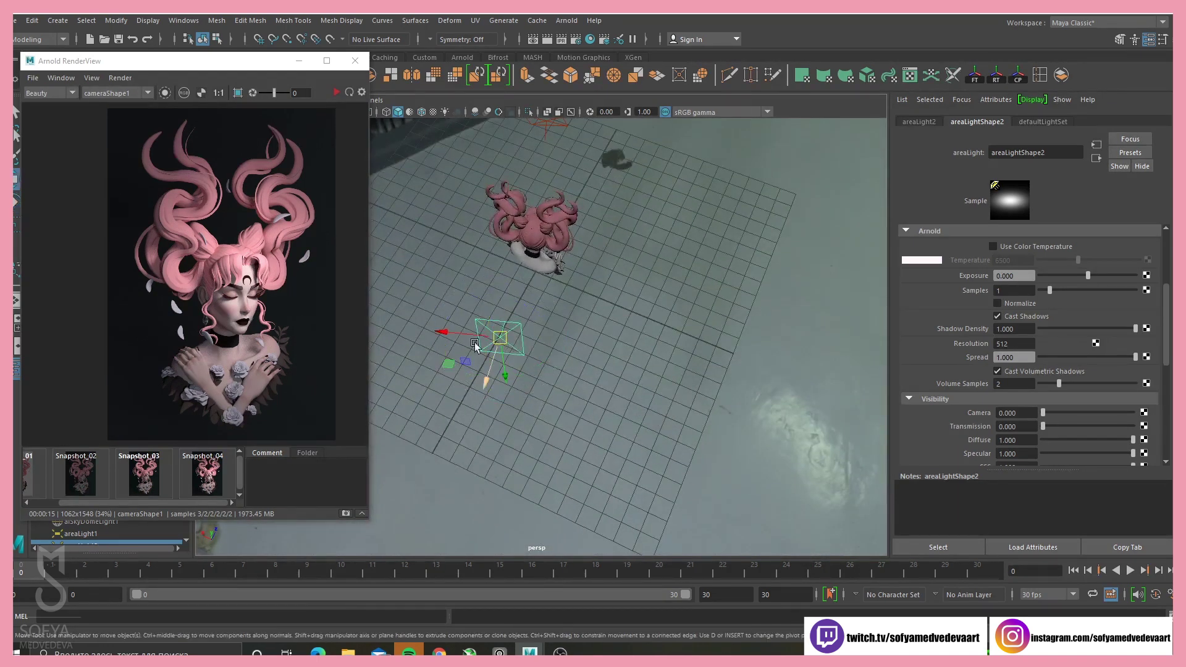
pyautogui.moveTo(444, 336); pyautogui.dragTo(476, 339)
pyautogui.keyDown('alt'); pyautogui.moveTo(555, 374); pyautogui.dragTo(562, 351); pyautogui.keyUp('alt')
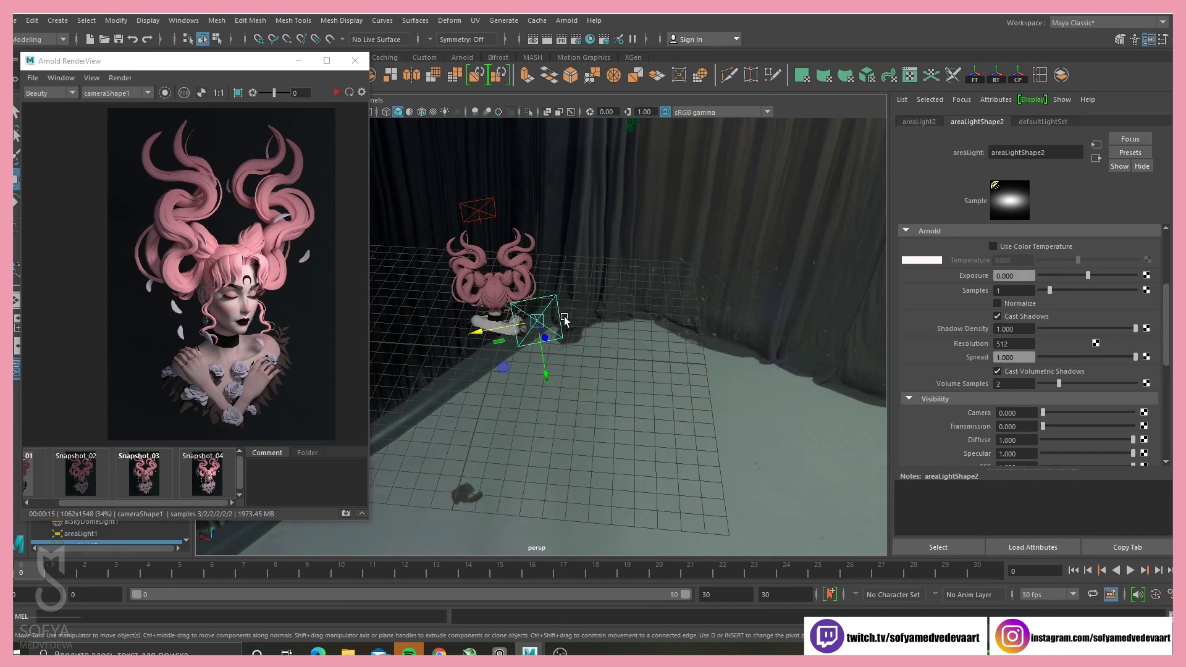
pyautogui.press('e')
pyautogui.moveTo(578, 278); pyautogui.dragTo(627, 418)
pyautogui.press('w')
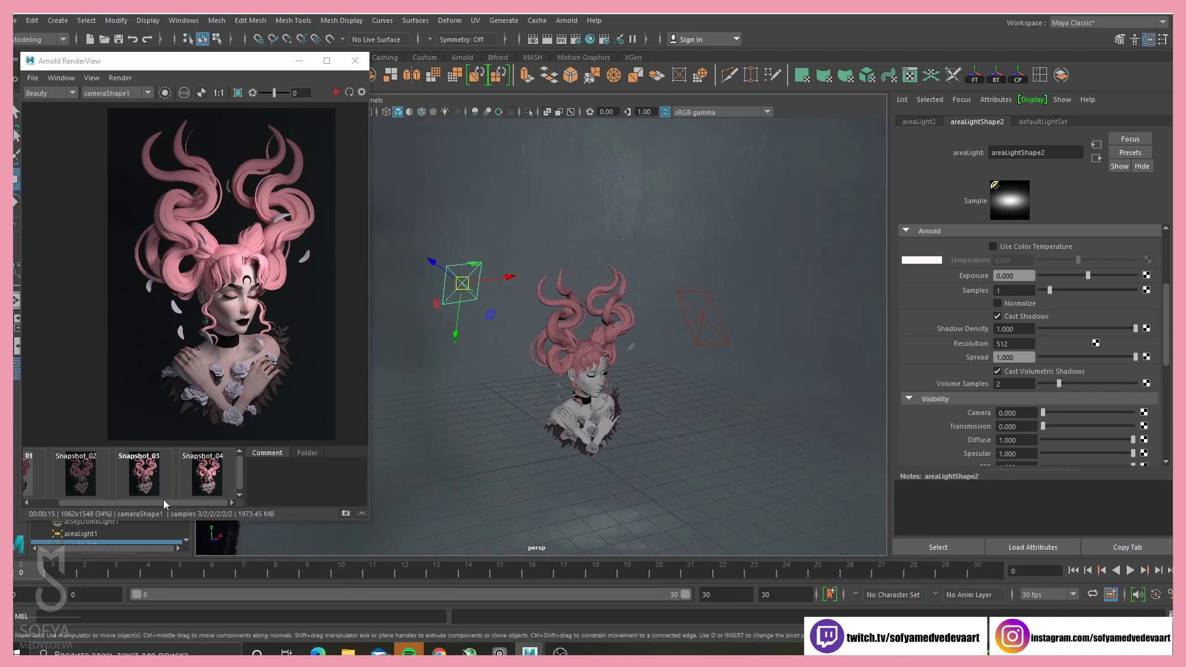
# - Re-render with the second light and select areaLight2 in the Outliner
pyautogui.click(335, 94)
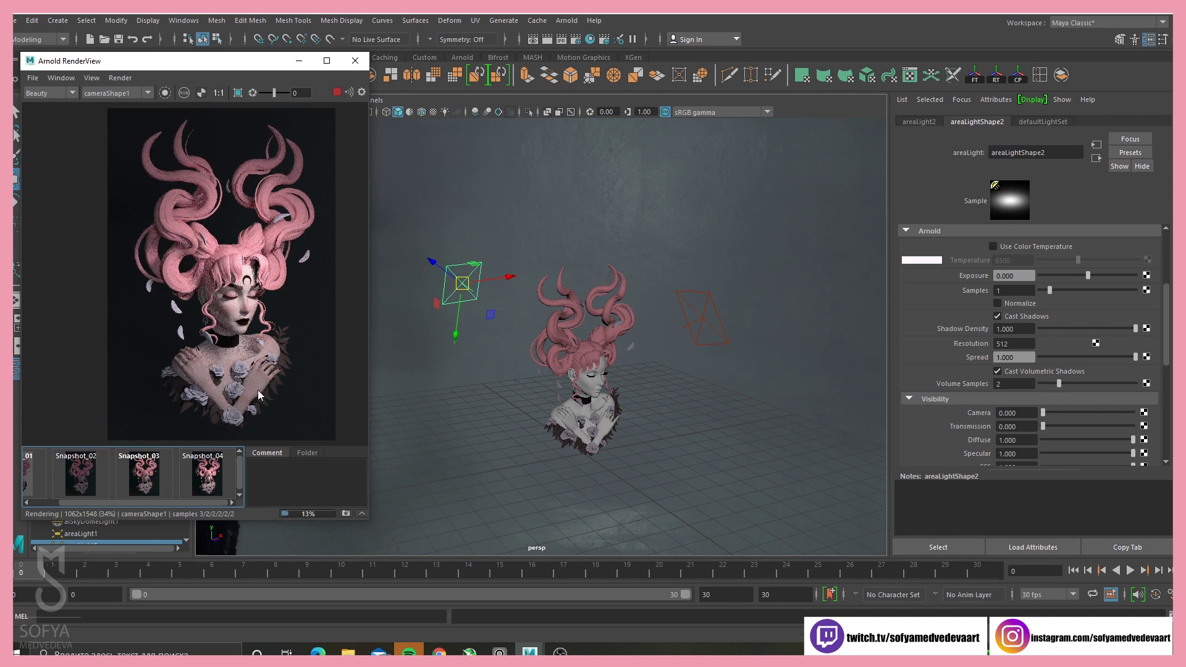
pyautogui.scroll(4, 991, 310)
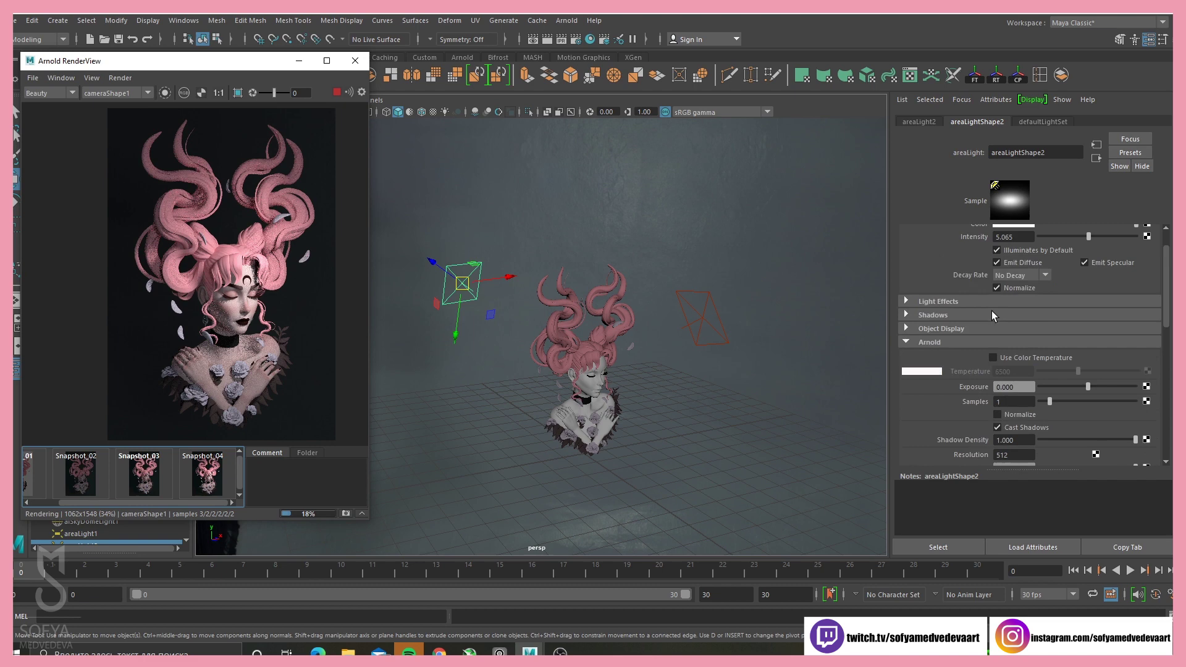
pyautogui.click(906, 379)
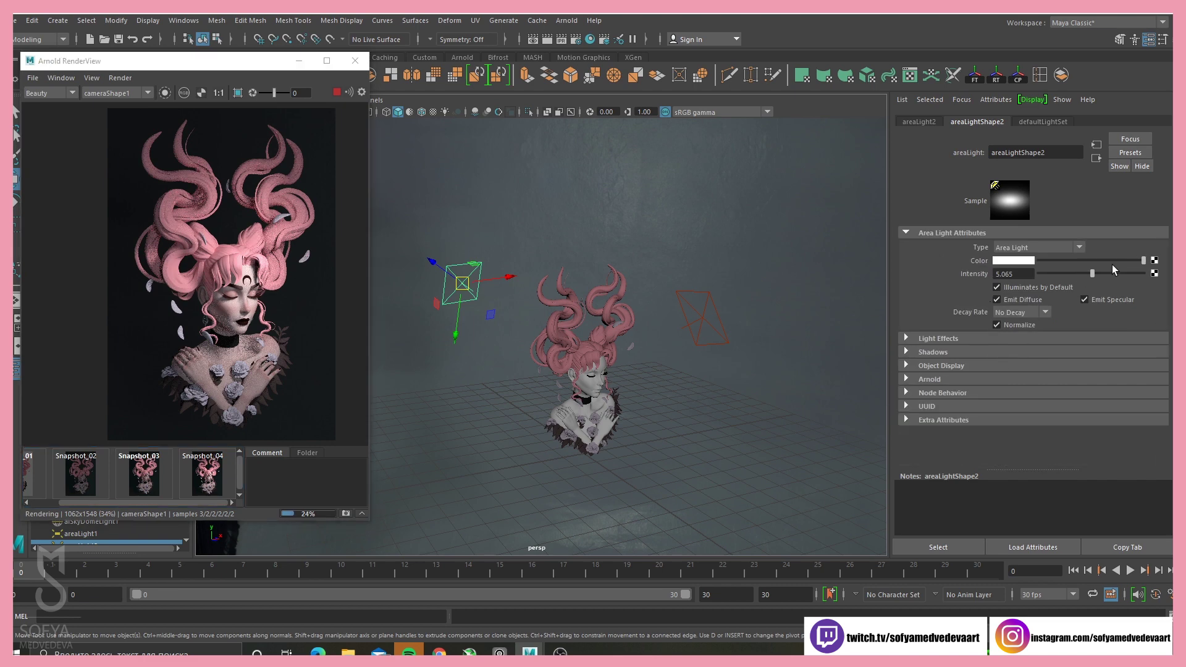
pyautogui.moveTo(262, 64); pyautogui.dragTo(349, 73)
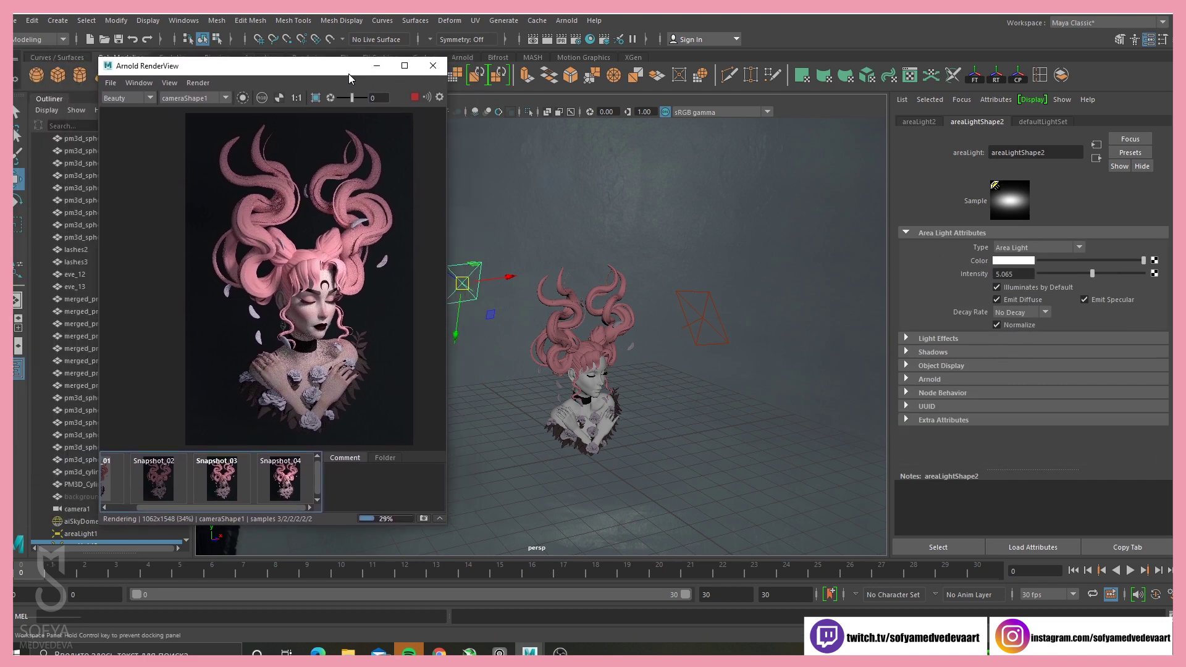
pyautogui.scroll(-1, 65, 452)
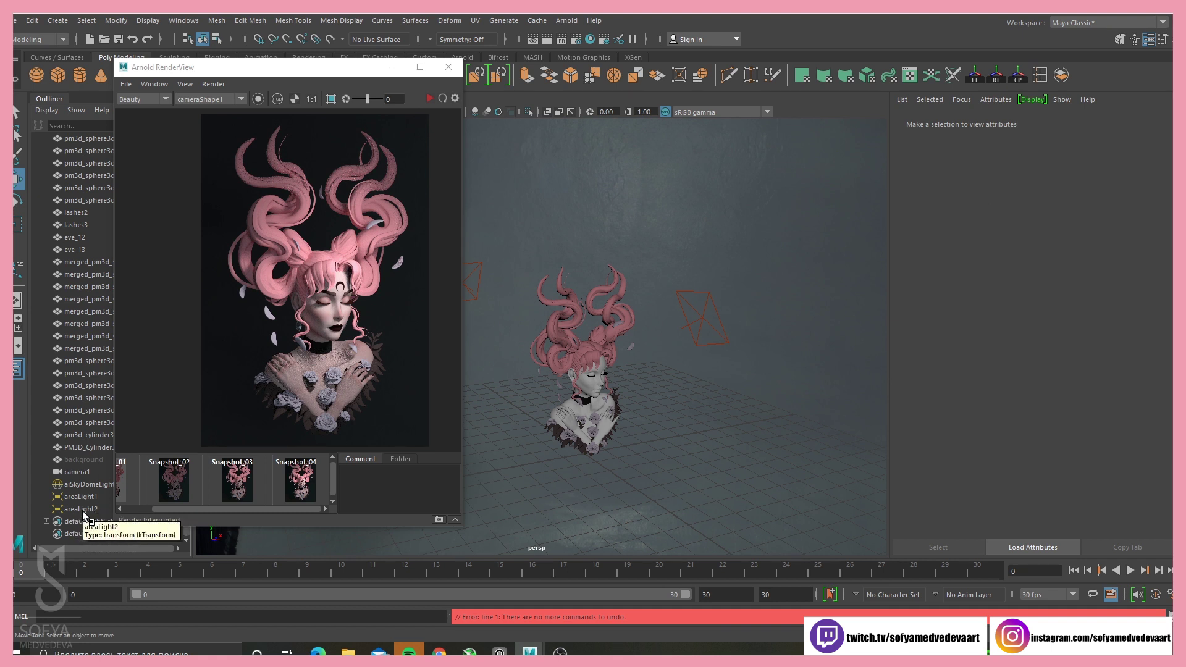
pyautogui.click(86, 510)
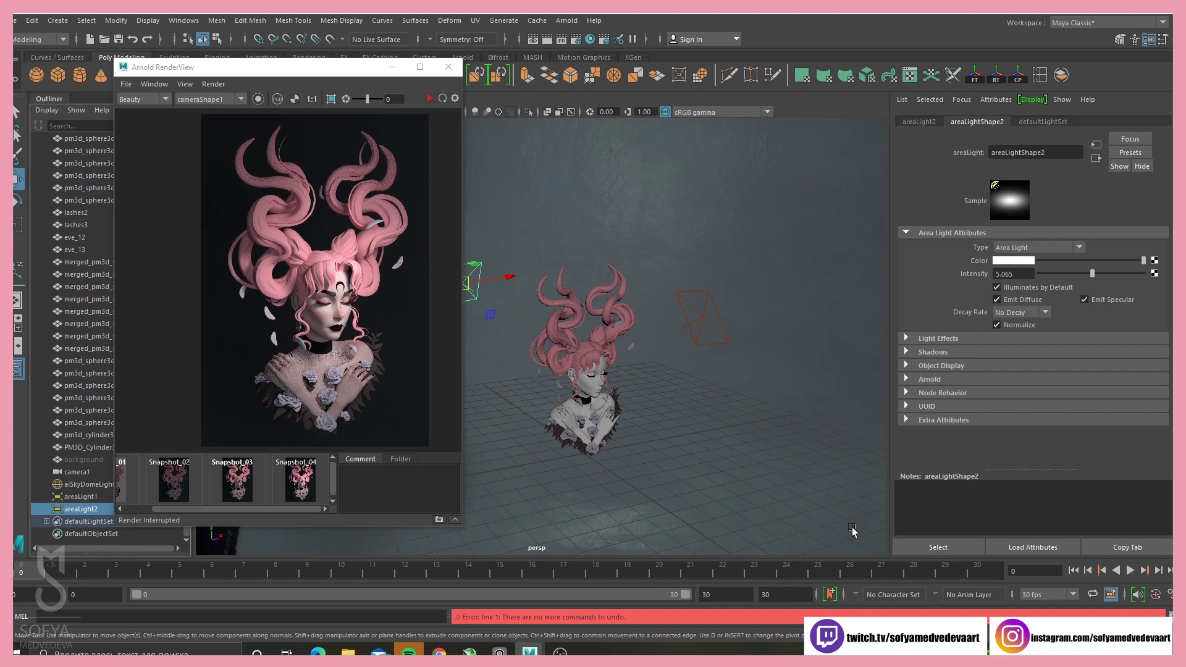
# - Hide areaLight1, reselect areaLight2 and start a new render
pyautogui.moveTo(464, 501); pyautogui.dragTo(464, 500)
pyautogui.click(507, 496)
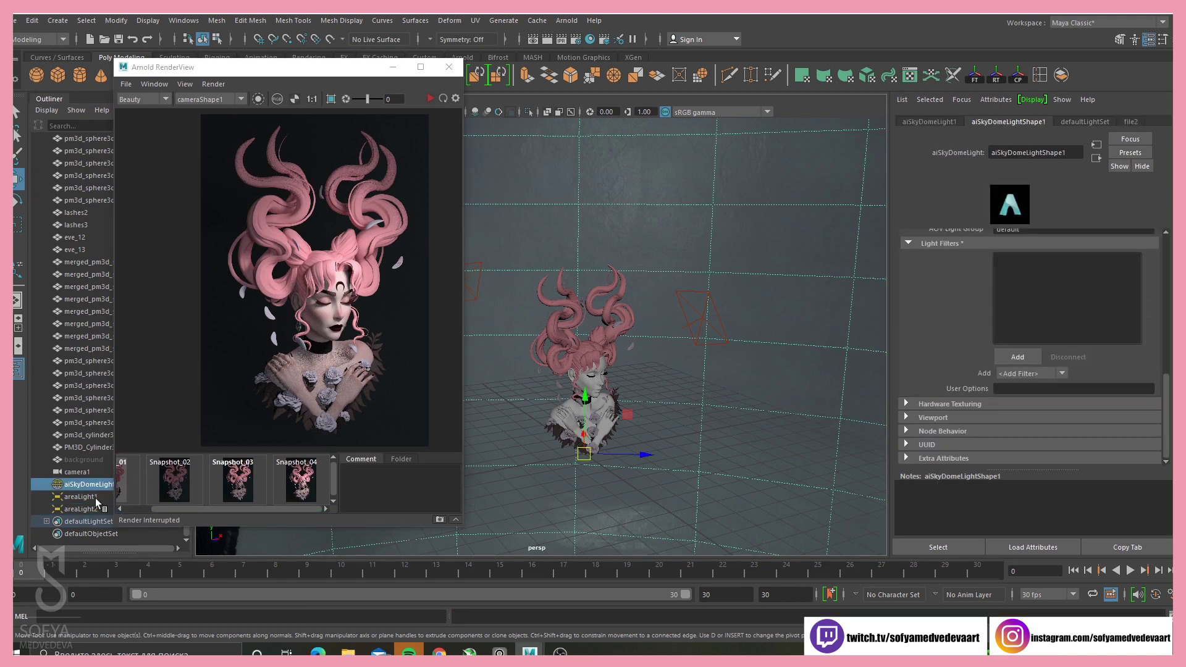
pyautogui.click(87, 497)
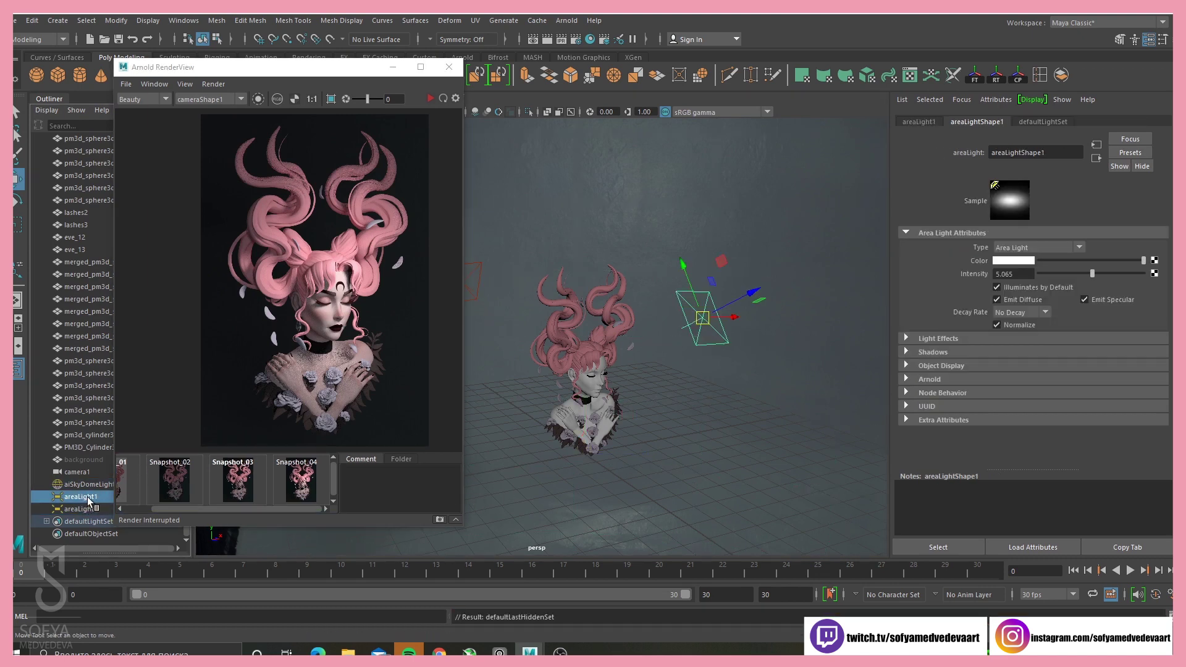
pyautogui.hotkey('ctrl', 'h')
pyautogui.click(80, 509)
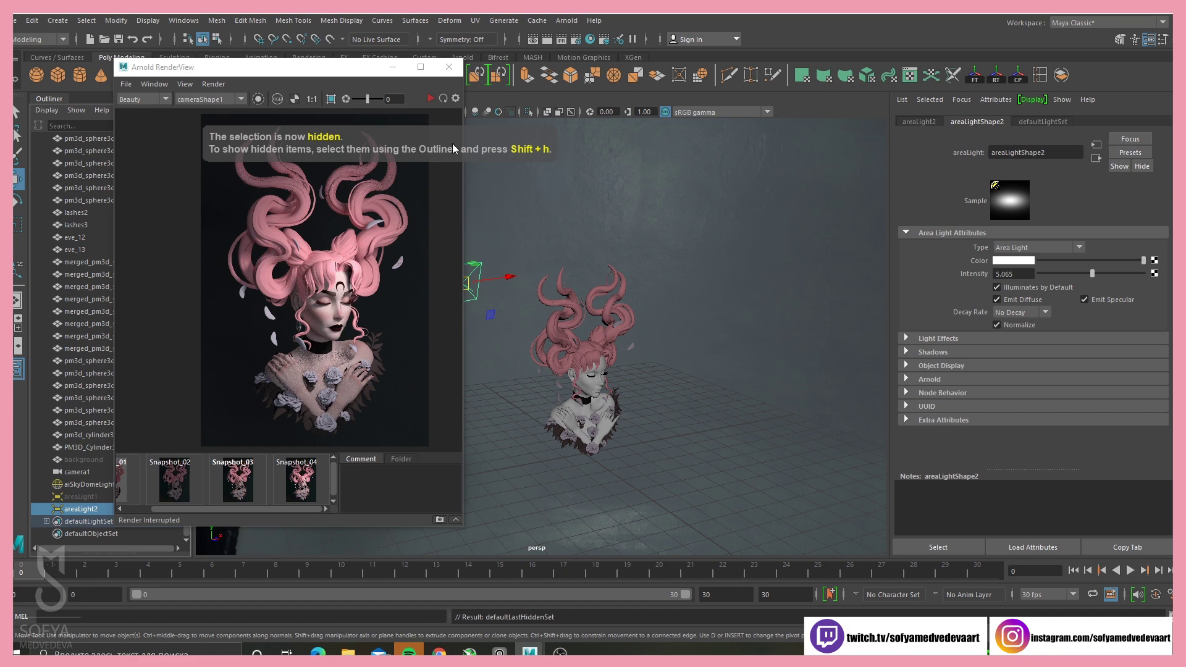
pyautogui.click(431, 98)
# - Raise areaLight2's intensity to 30
pyautogui.moveTo(323, 75); pyautogui.dragTo(270, 66)
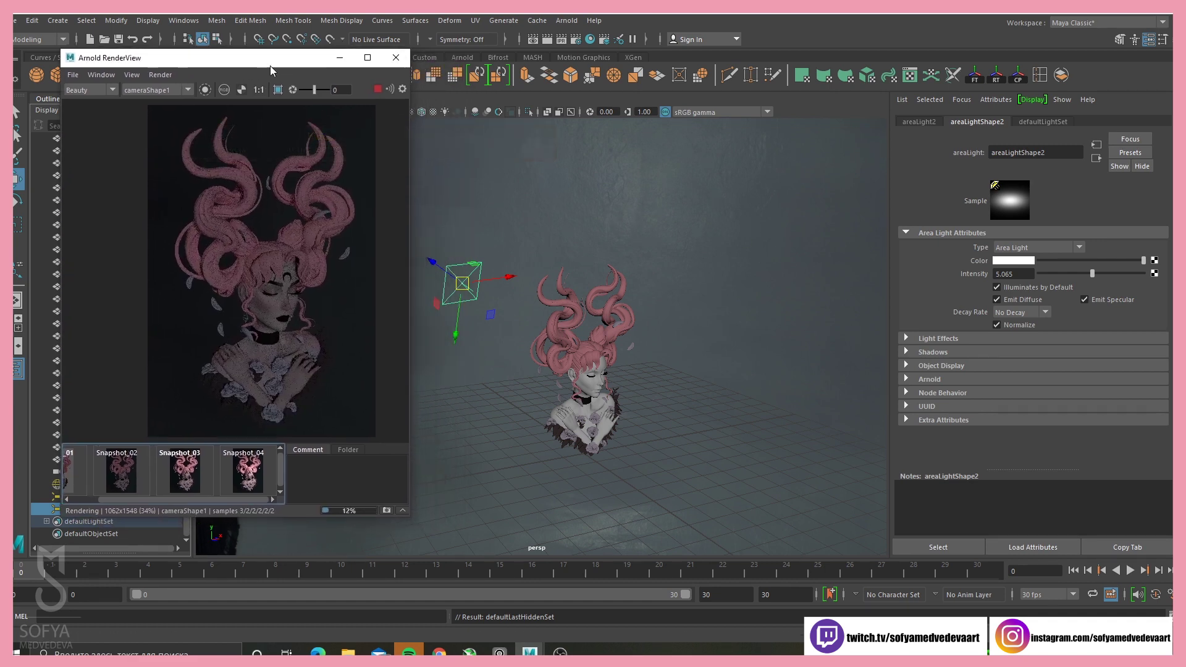
pyautogui.keyDown('alt'); pyautogui.moveTo(504, 355); pyautogui.dragTo(712, 401); pyautogui.keyUp('alt')
pyautogui.moveTo(1090, 276); pyautogui.dragTo(1146, 275)
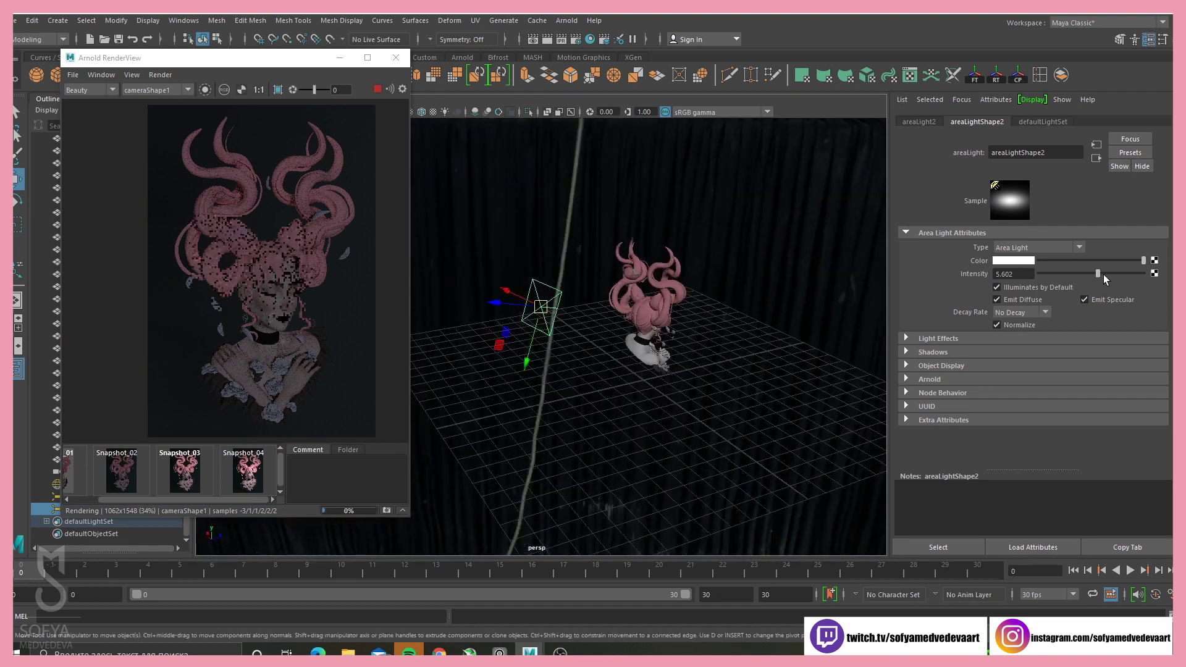
pyautogui.doubleClick(1030, 274)
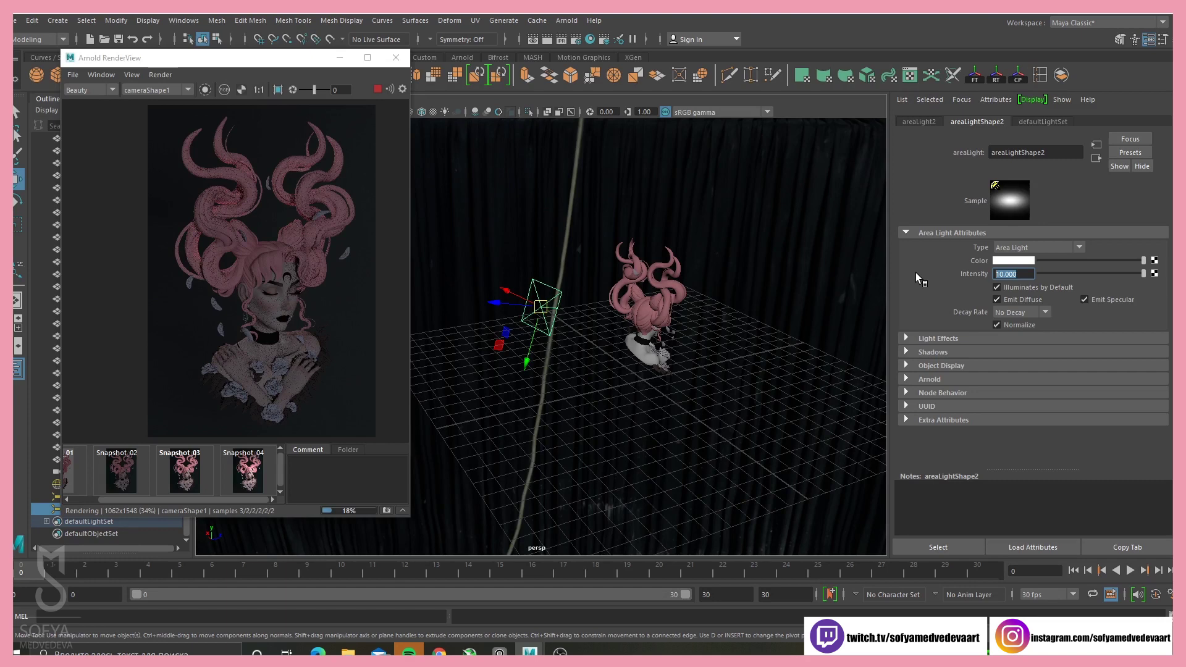
pyautogui.write('30')
pyautogui.press('Return')
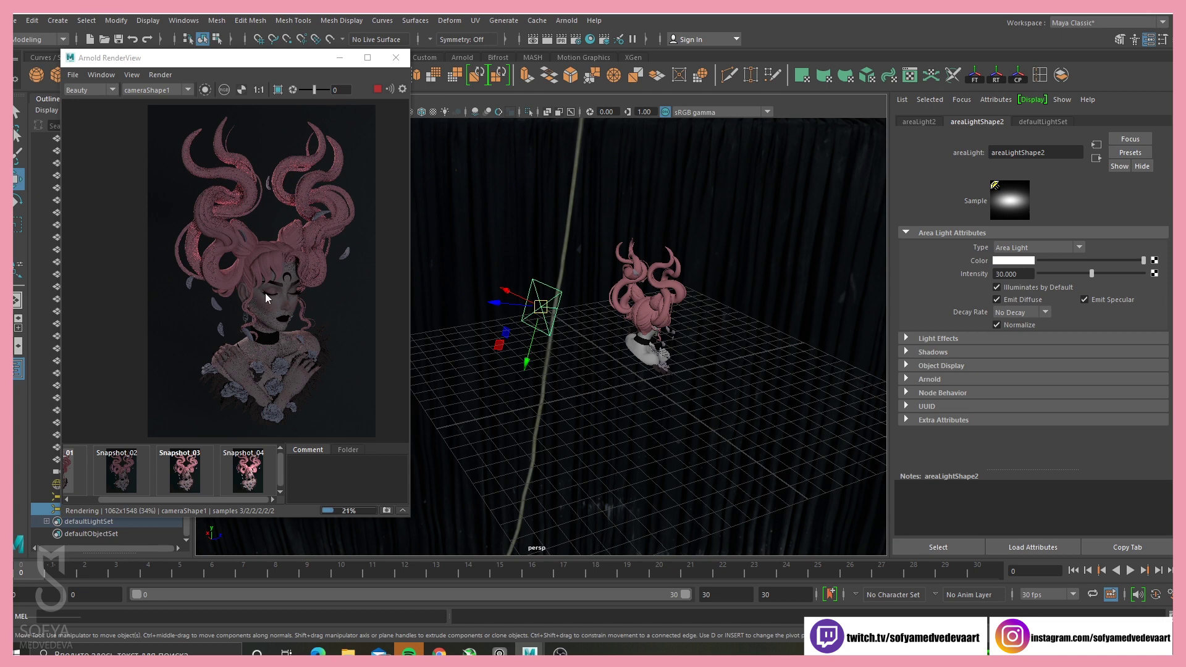
# - Pan the render preview to inspect how the face is lit
pyautogui.scroll(3, 265, 370)
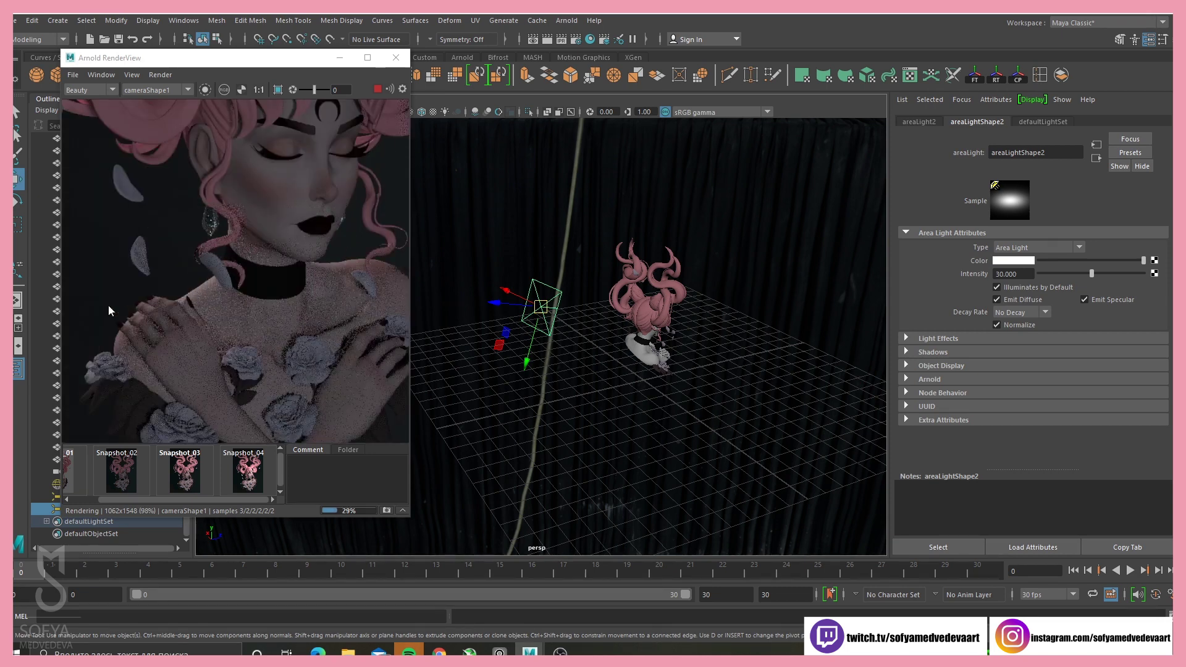
pyautogui.keyDown('alt'); pyautogui.moveTo(538, 364); pyautogui.dragTo(576, 379); pyautogui.keyUp('alt')
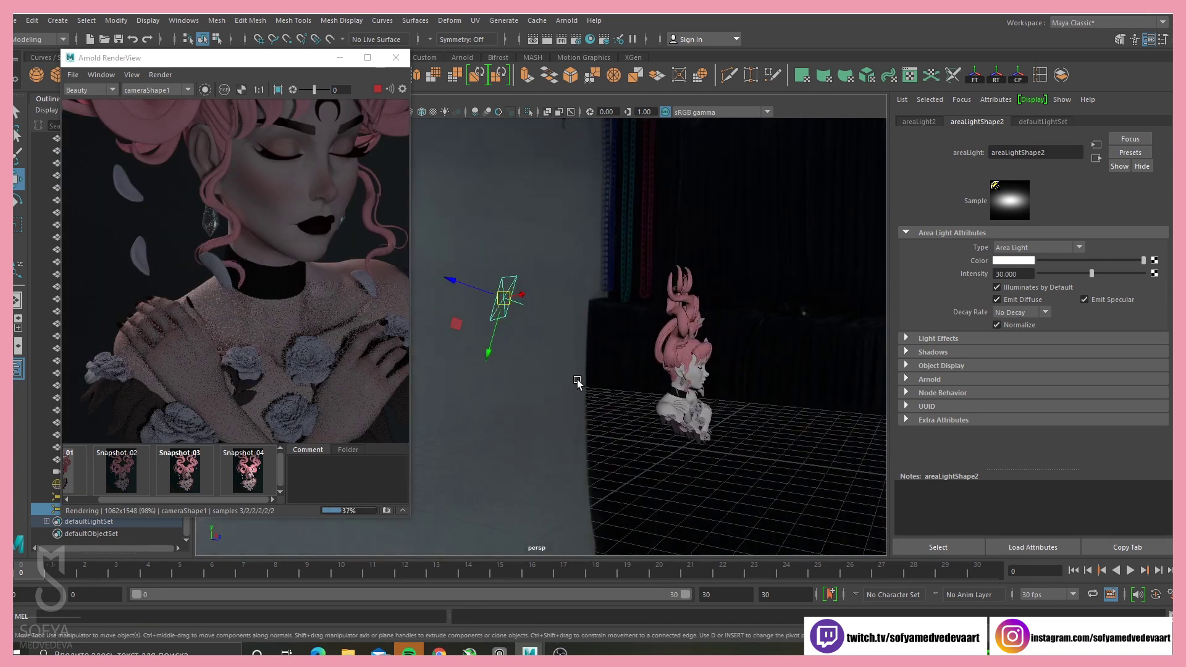
pyautogui.scroll(-2, 190, 357)
pyautogui.moveTo(191, 357); pyautogui.dragTo(180, 376, button='middle')
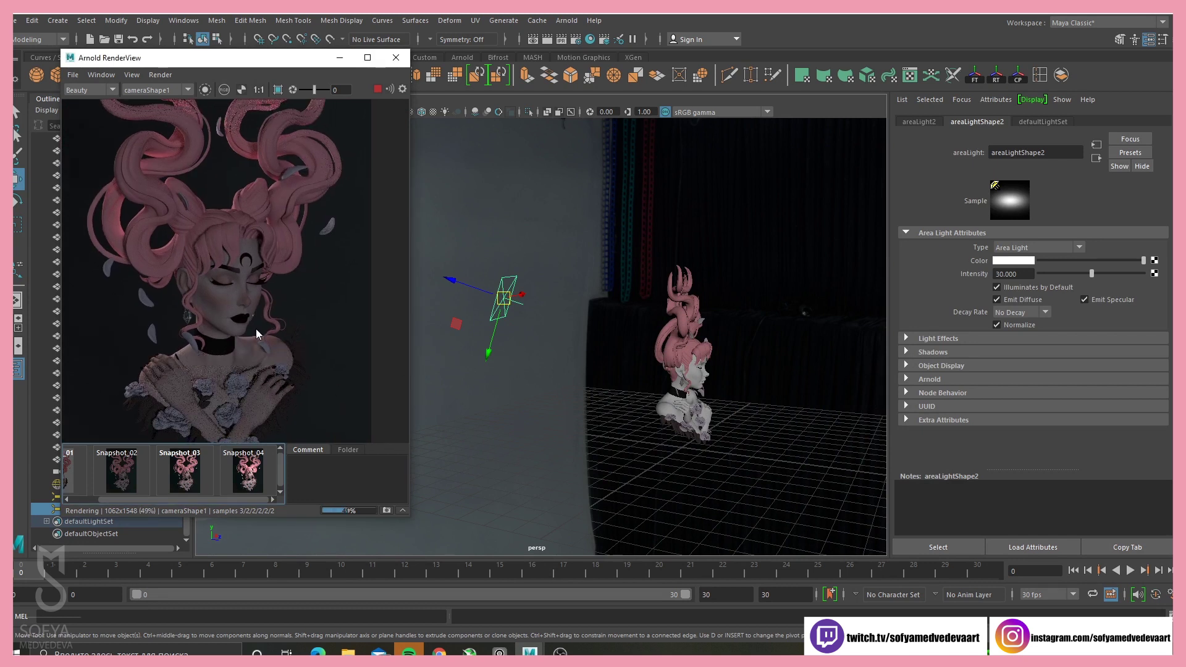
pyautogui.moveTo(259, 337); pyautogui.dragTo(280, 328, button='middle')
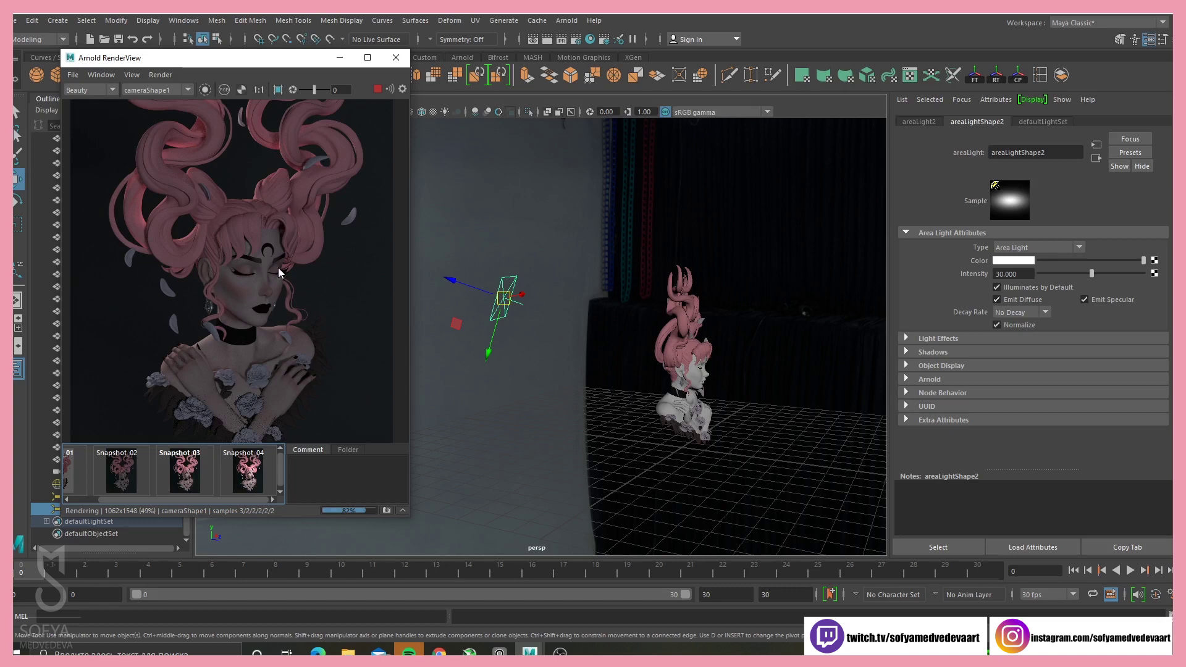
pyautogui.scroll(-2, 284, 253)
pyautogui.scroll(2, 665, 371)
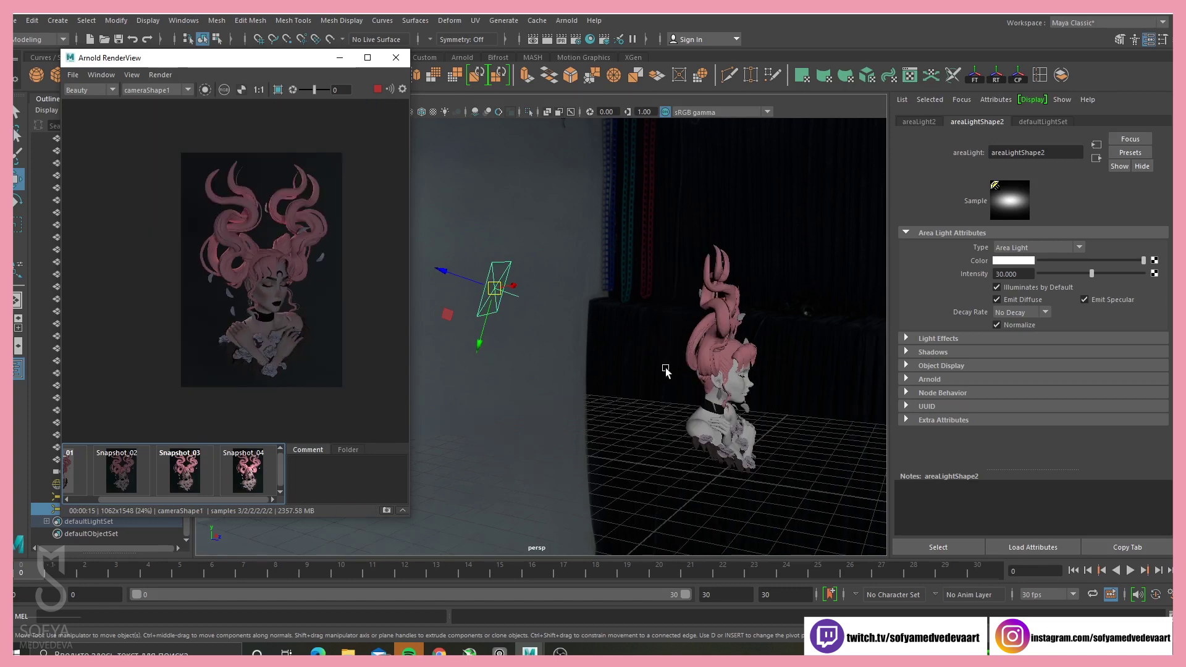
# - Rotate areaLight2 upright and lower it beside the bust
pyautogui.click(522, 287)
pyautogui.press('e')
pyautogui.moveTo(524, 263); pyautogui.dragTo(524, 239)
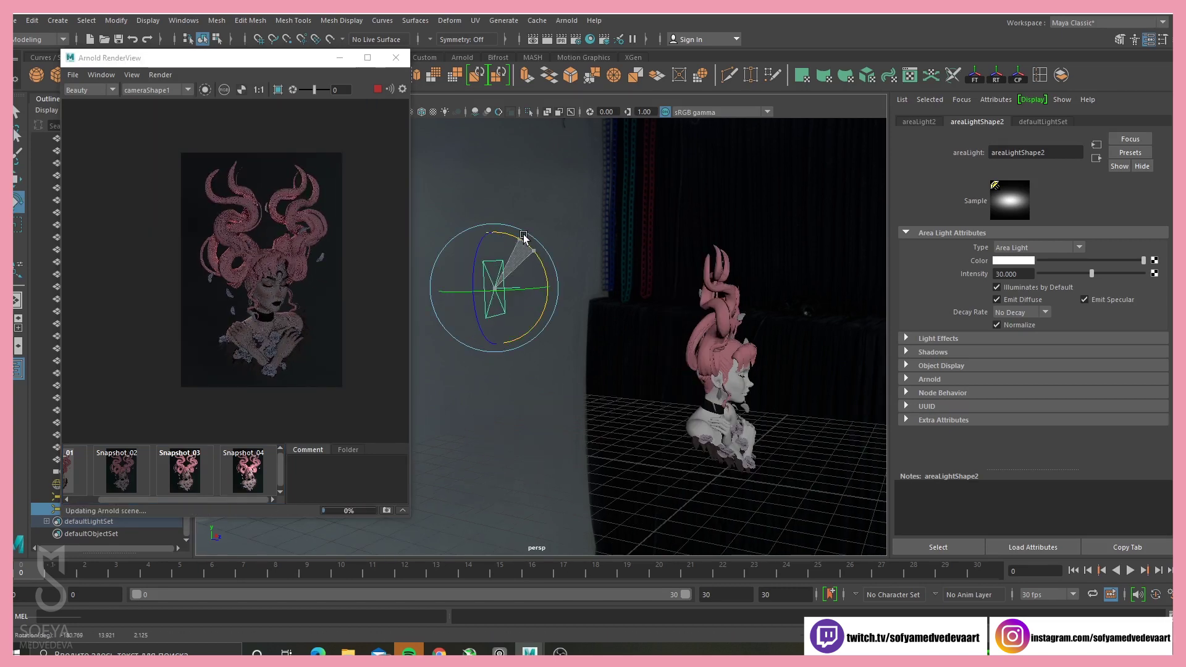
pyautogui.press('w')
pyautogui.moveTo(493, 288); pyautogui.dragTo(486, 351)
# - Recheck the updated render and move the render window off the Outliner
pyautogui.scroll(2, 262, 343)
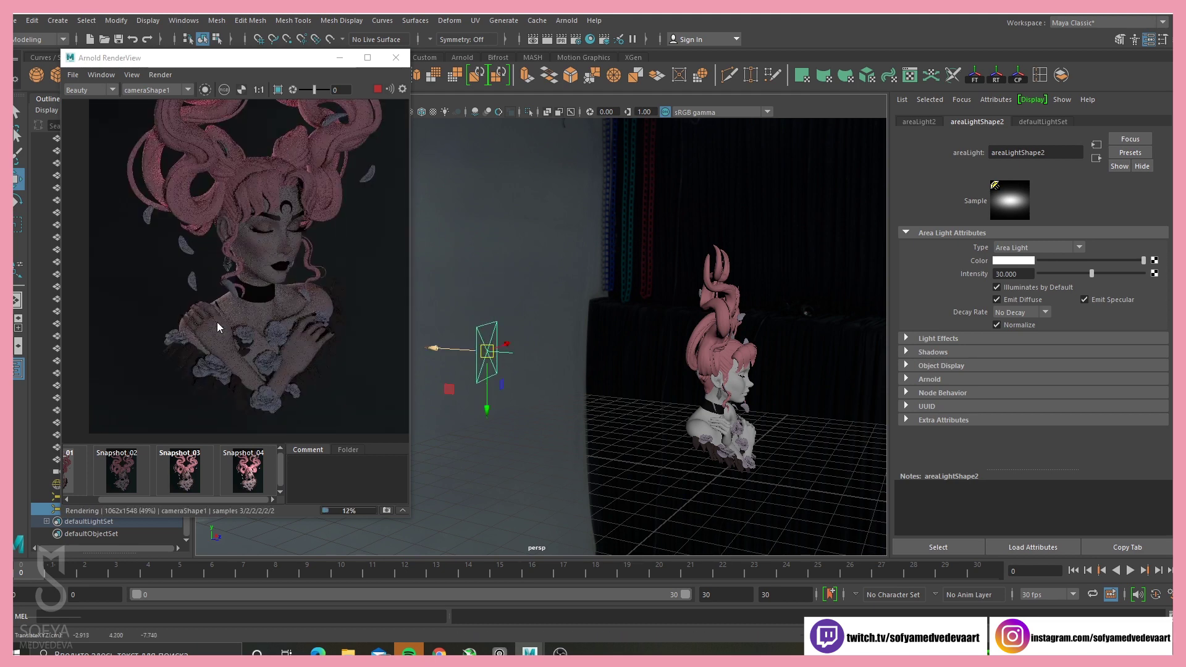
pyautogui.scroll(-2, 267, 303)
pyautogui.moveTo(286, 304); pyautogui.dragTo(289, 316, button='middle')
pyautogui.scroll(1, 280, 262)
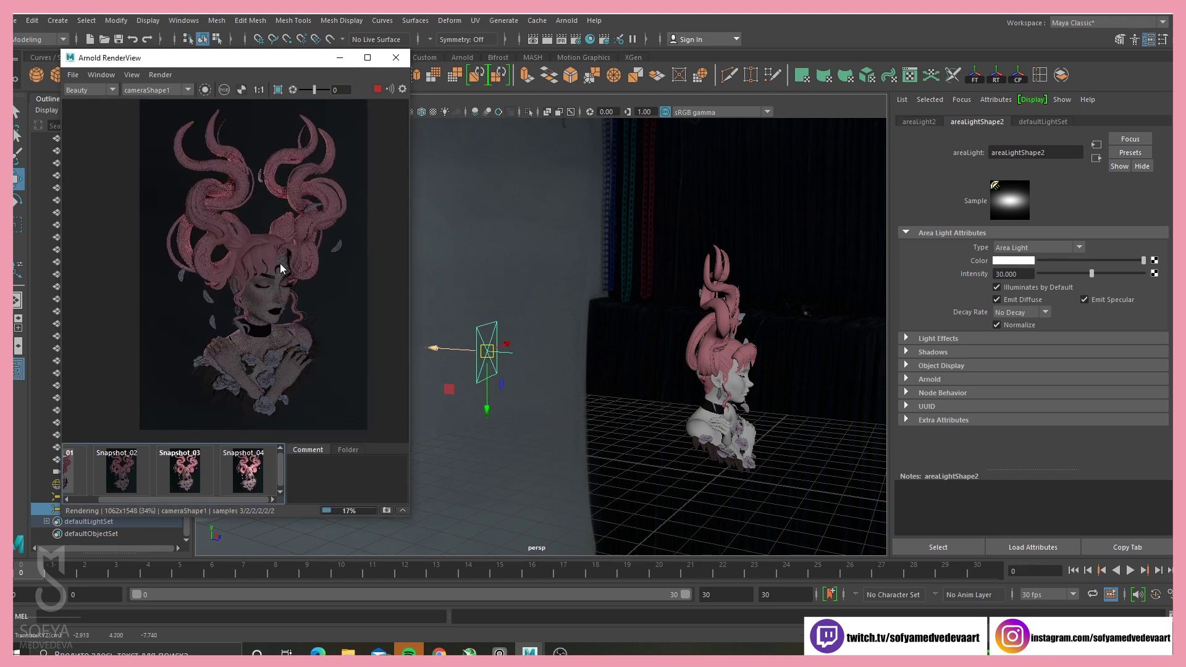
pyautogui.moveTo(279, 266); pyautogui.dragTo(272, 269, button='middle')
pyautogui.moveTo(232, 59); pyautogui.dragTo(300, 66)
# - Unhide areaLight1 with Shift+H and resize the render window
pyautogui.click(93, 497)
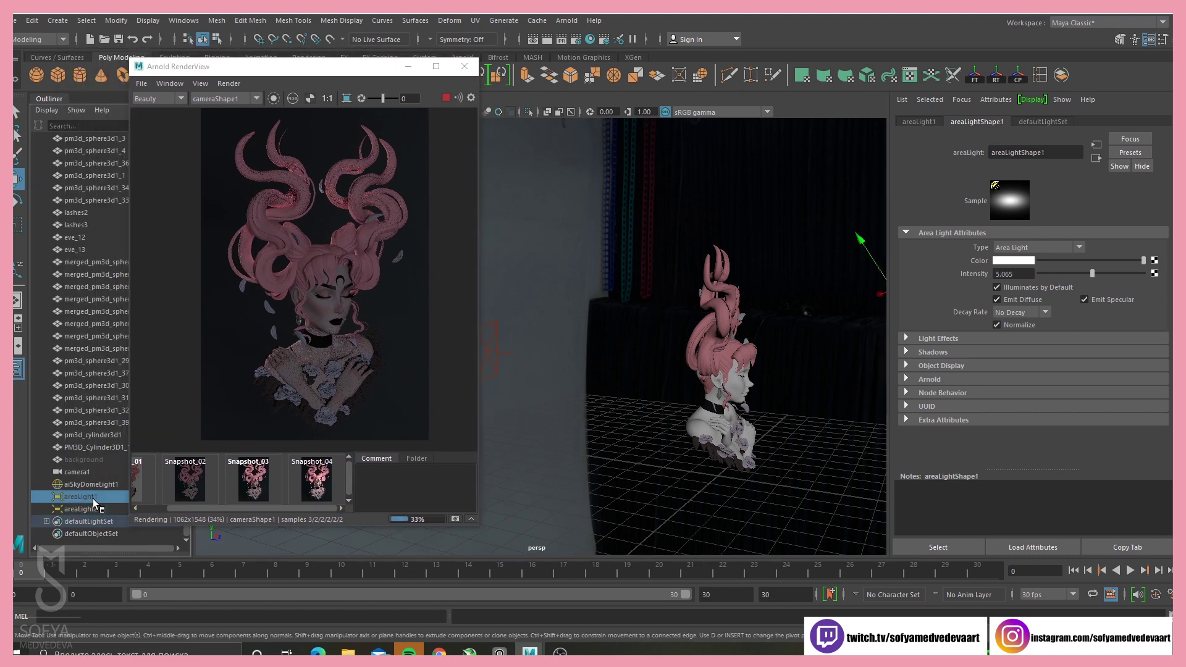
pyautogui.hotkey('shift', 'h')
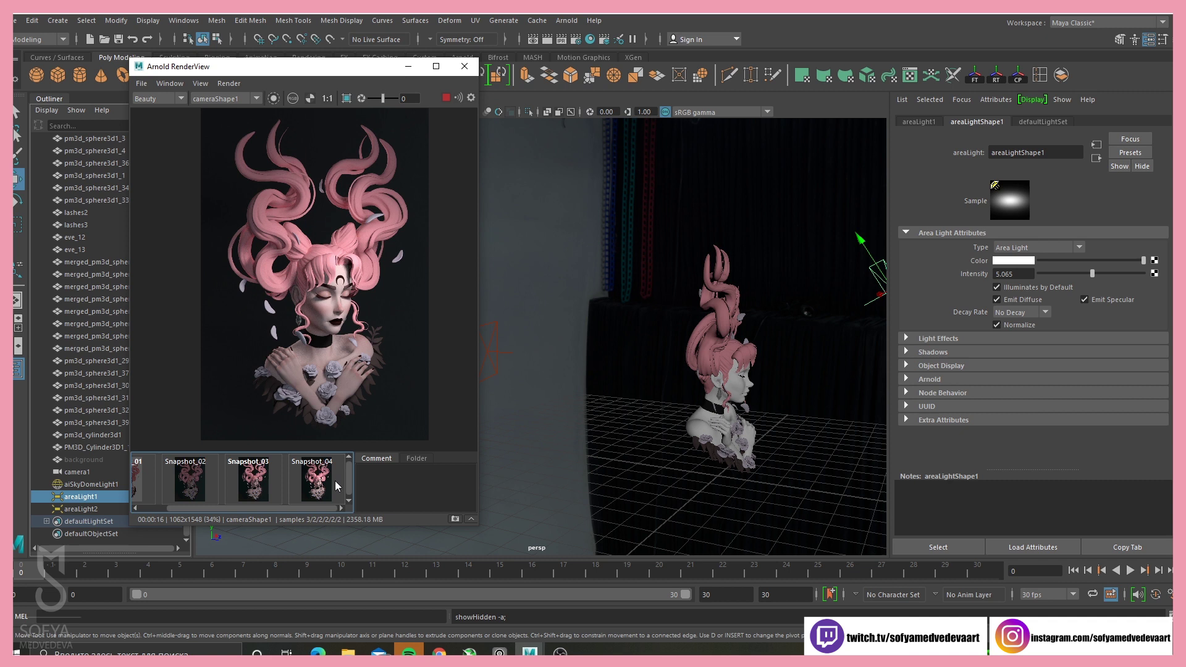
pyautogui.moveTo(479, 526); pyautogui.dragTo(486, 547)
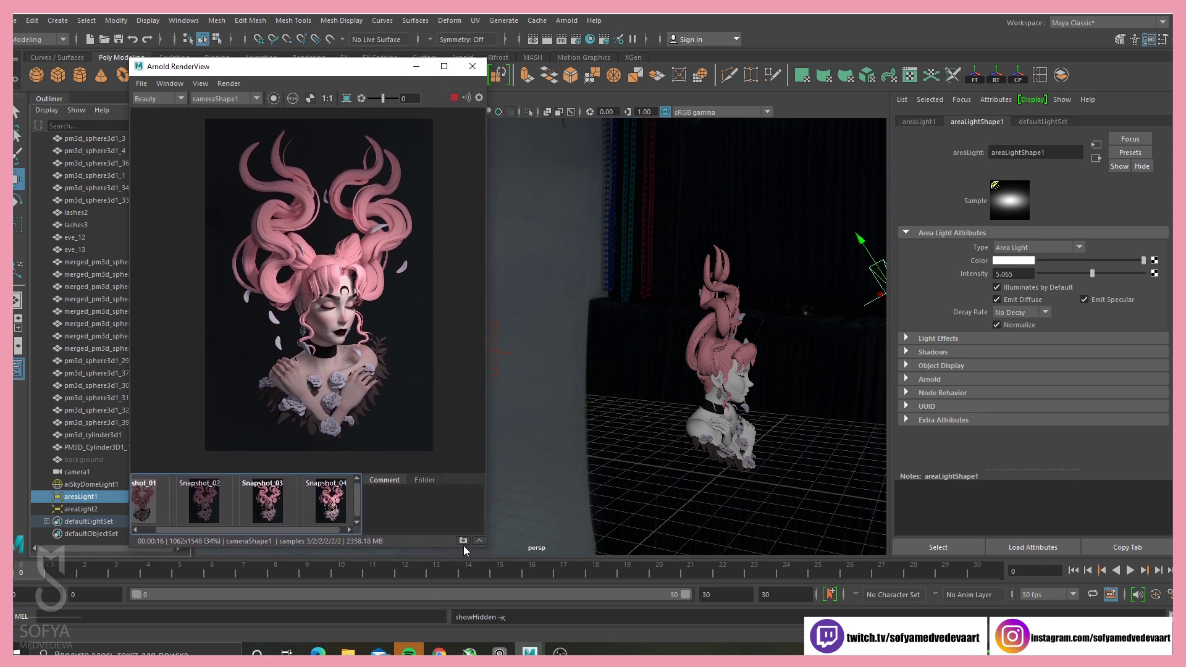
pyautogui.moveTo(298, 531); pyautogui.dragTo(350, 529)
# - Flip repeatedly between Snapshot_04 and Snapshot_05 to compare the renders
pyautogui.click(329, 508)
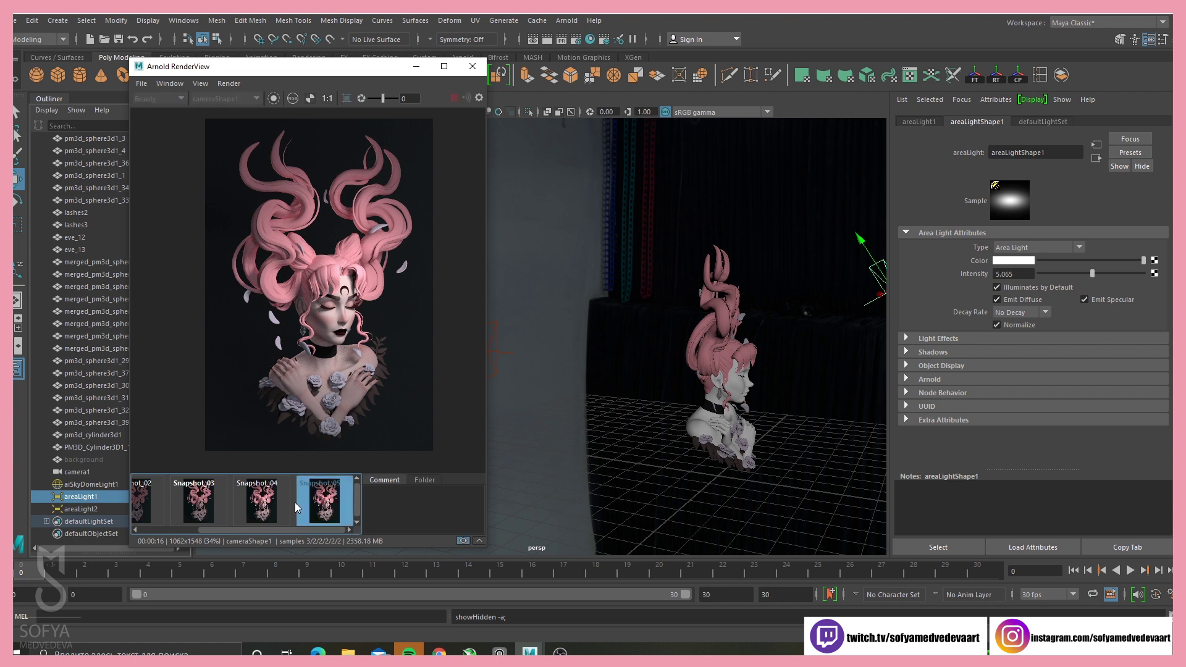
pyautogui.click(273, 502)
pyautogui.click(324, 503)
pyautogui.click(262, 503)
pyautogui.click(323, 504)
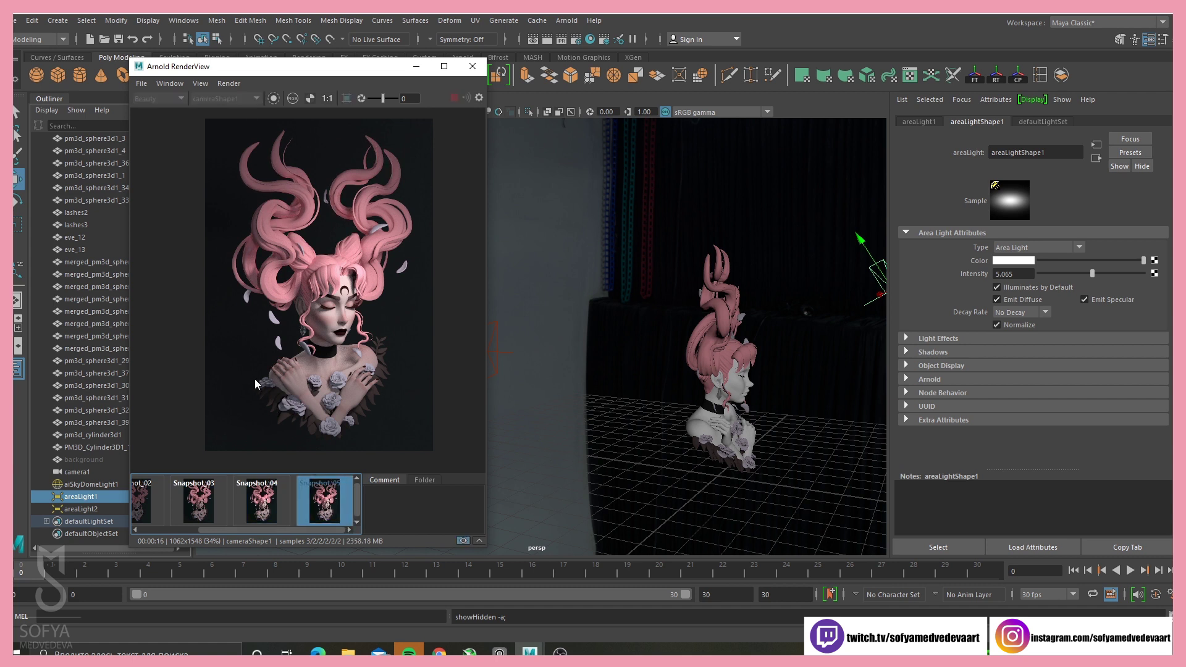
pyautogui.click(263, 513)
pyautogui.click(322, 497)
pyautogui.click(268, 500)
pyautogui.click(324, 503)
pyautogui.click(270, 505)
pyautogui.click(328, 501)
pyautogui.click(268, 504)
pyautogui.click(325, 505)
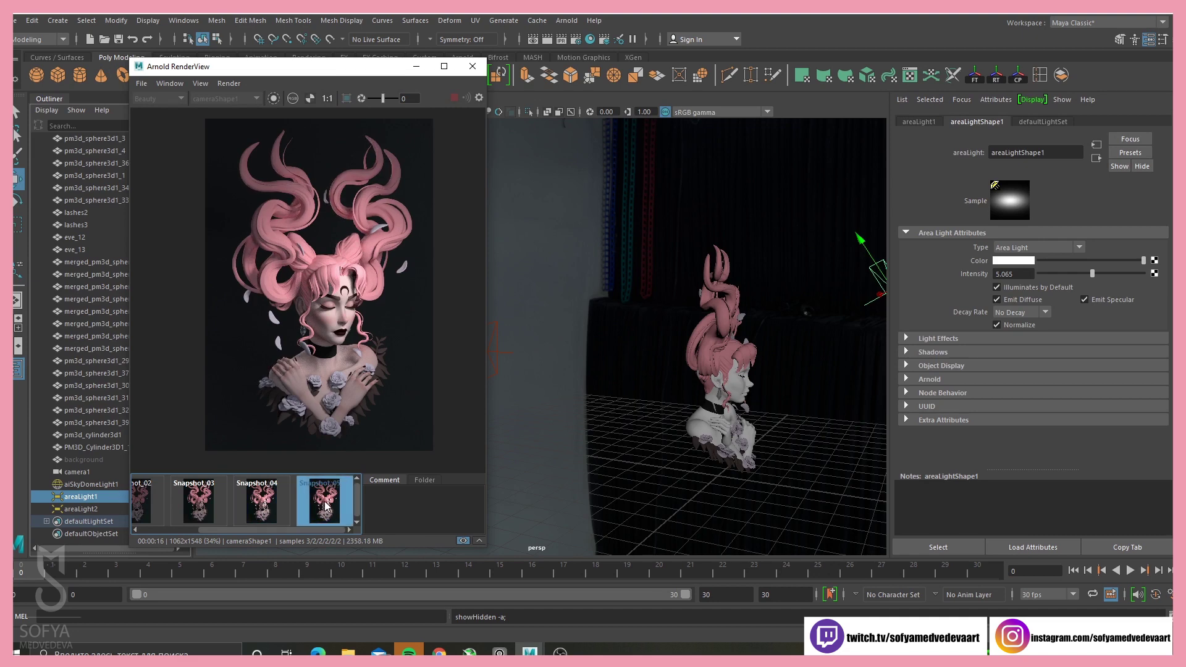
pyautogui.click(262, 504)
pyautogui.click(326, 505)
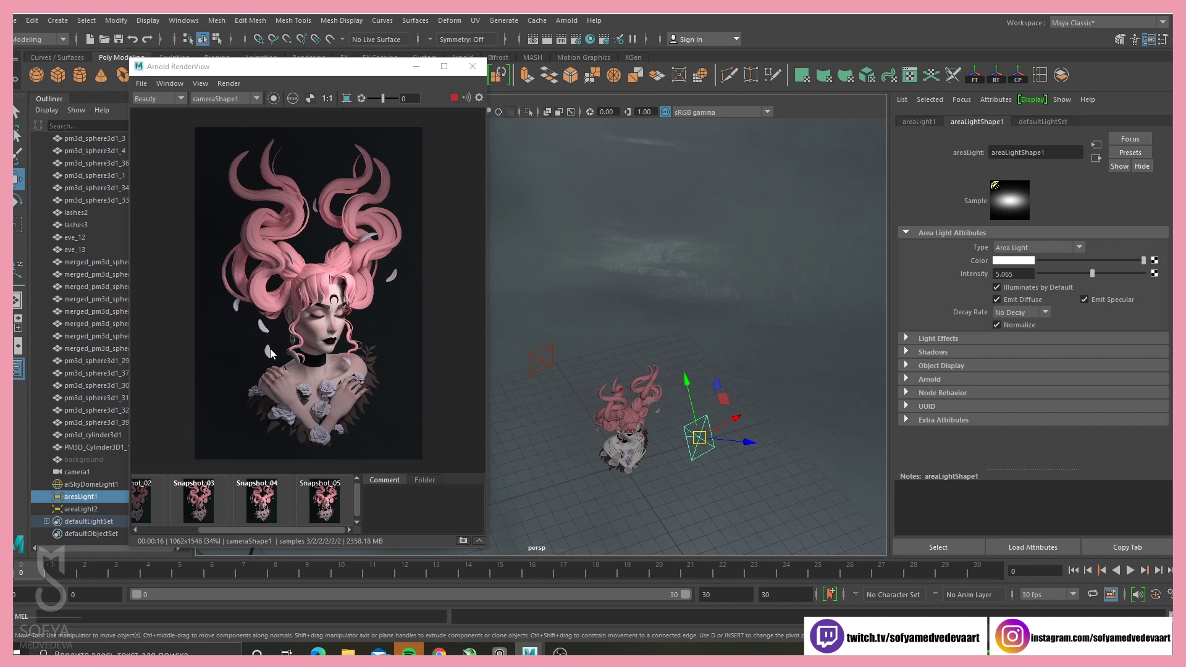
# - Duplicate areaLight1 as areaLight3, slide it aside and select it
pyautogui.keyDown('alt'); pyautogui.moveTo(665, 465); pyautogui.dragTo(690, 415, button='middle'); pyautogui.keyUp('alt')
pyautogui.keyDown('alt'); pyautogui.moveTo(690, 416); pyautogui.dragTo(742, 396); pyautogui.keyUp('alt')
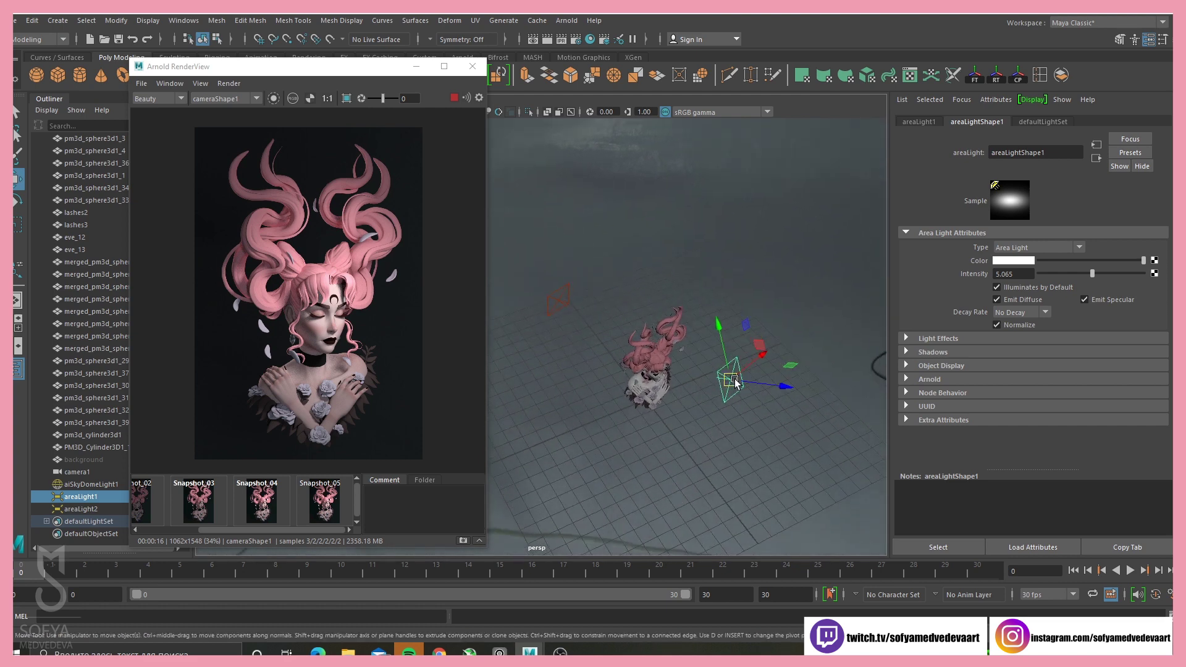
pyautogui.hotkey('ctrl', 'd')
pyautogui.moveTo(765, 353); pyautogui.dragTo(739, 372)
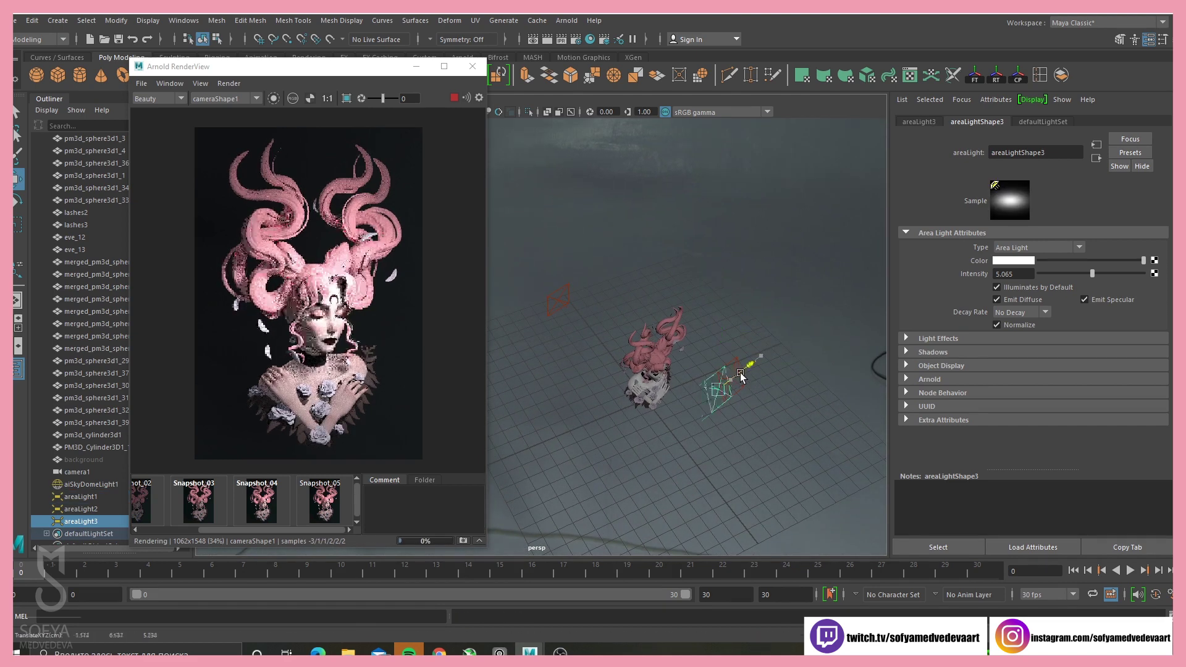
pyautogui.press('space')
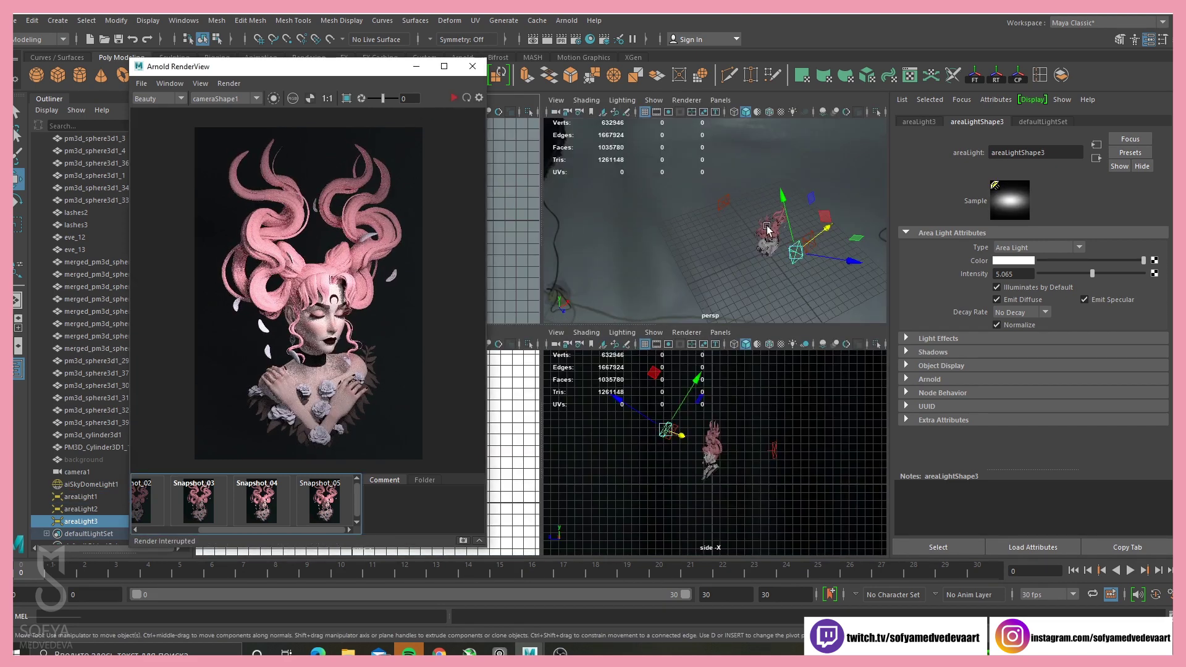
pyautogui.click(809, 169)
pyautogui.press('space')
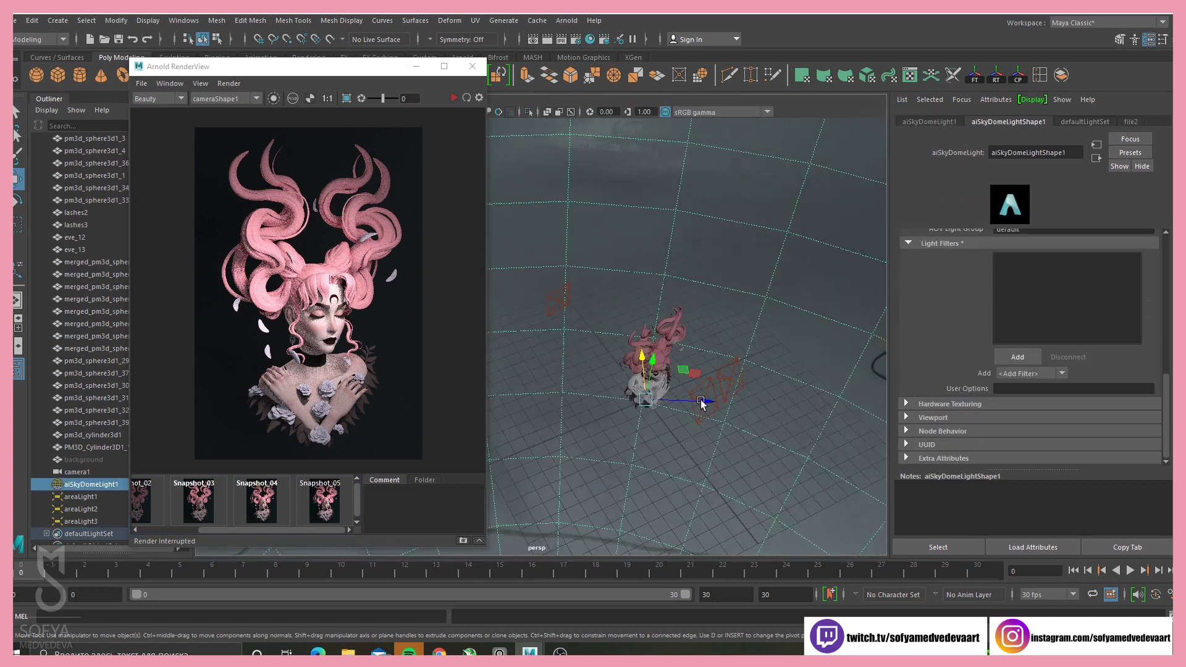
pyautogui.click(755, 423)
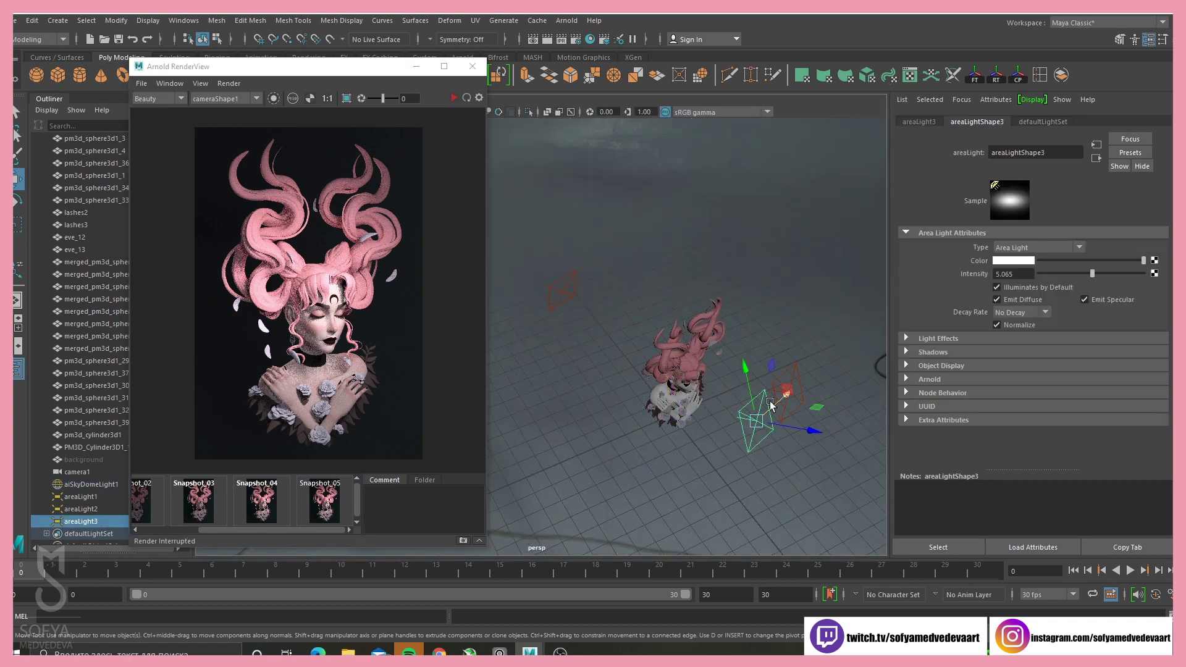
# - Rotate areaLight3 to face the bust
pyautogui.press('e')
pyautogui.keyDown('alt'); pyautogui.moveTo(770, 405); pyautogui.dragTo(671, 304); pyautogui.keyUp('alt')
pyautogui.press('w')
pyautogui.press('e')
pyautogui.keyDown('alt'); pyautogui.moveTo(670, 421); pyautogui.dragTo(737, 426); pyautogui.keyUp('alt')
# - Scale areaLight3 up to 1.705 and fine-tune its rotation
pyautogui.press('r')
pyautogui.moveTo(680, 327)
pyautogui.mouseDown()
pyautogui.moveTo(710, 342)
pyautogui.moveTo(683, 363)
pyautogui.moveTo(691, 386)
pyautogui.moveTo(709, 359)
pyautogui.moveTo(694, 338)
pyautogui.mouseUp()
pyautogui.press('w')
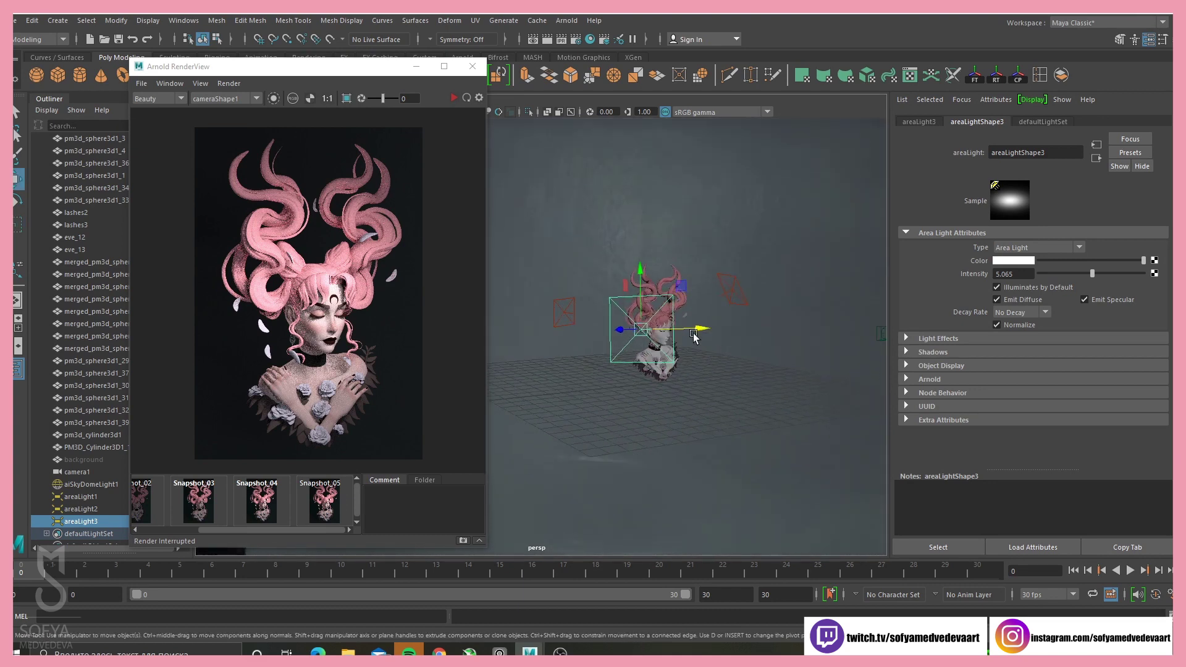
pyautogui.press('e')
pyautogui.moveTo(683, 294); pyautogui.dragTo(685, 296)
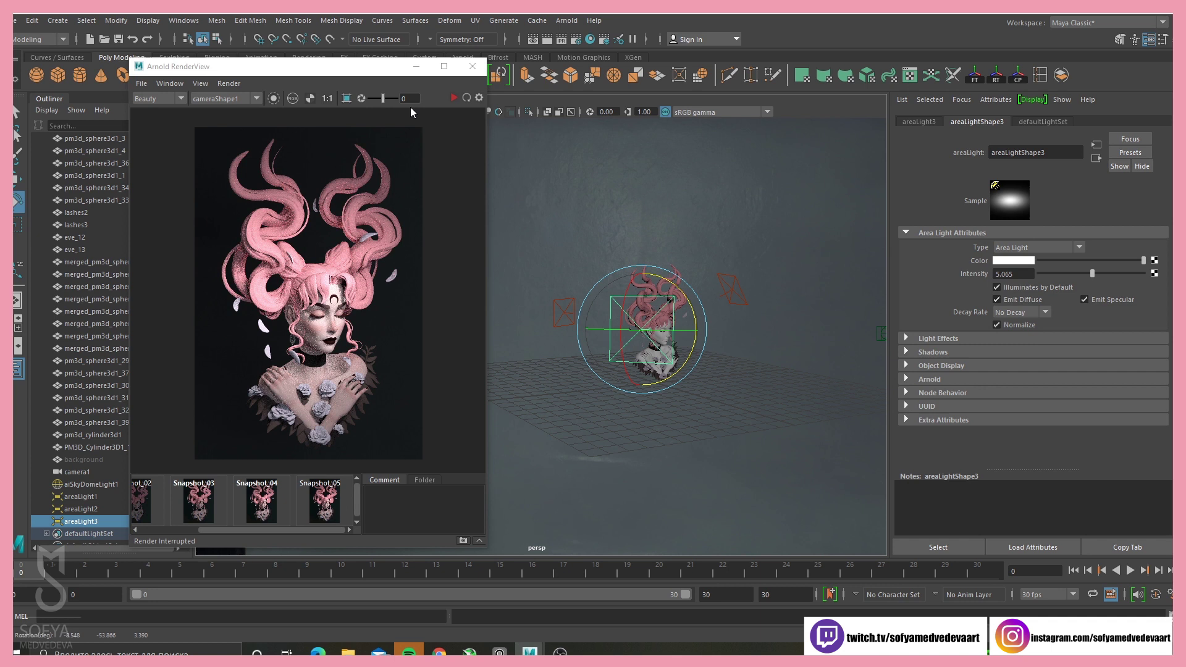
# - Set areaLight3's Arnold Spread to 1.000
pyautogui.moveTo(370, 68); pyautogui.dragTo(387, 62)
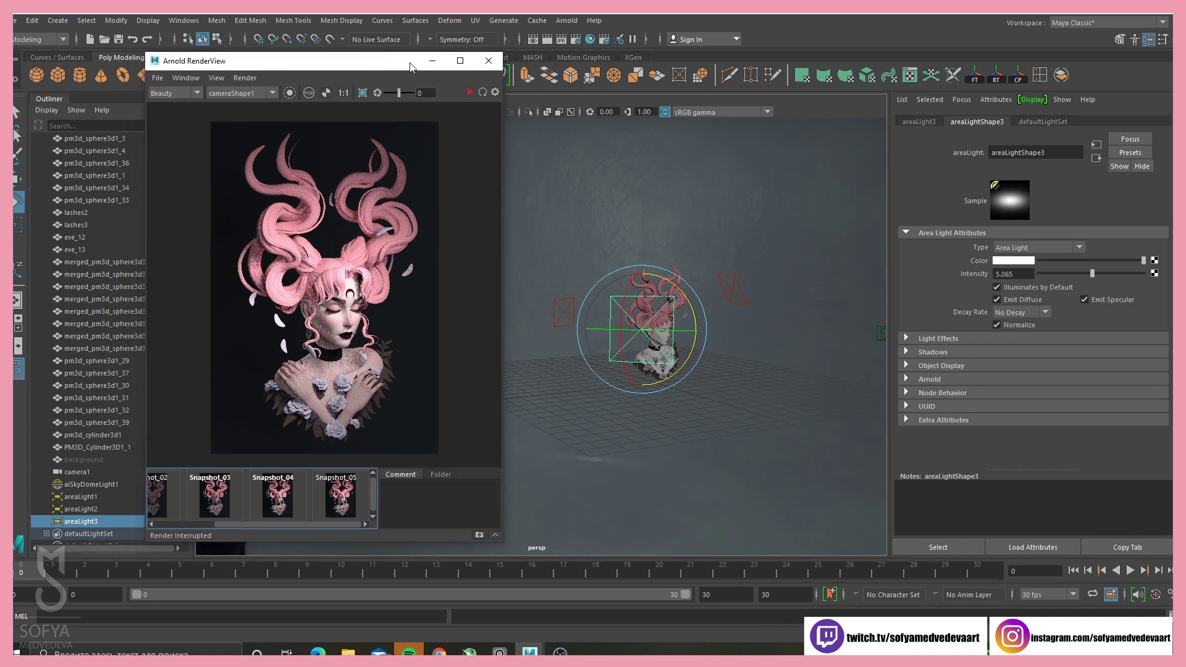
pyautogui.click(907, 379)
pyautogui.scroll(-4, 1068, 413)
pyautogui.moveTo(1064, 357); pyautogui.dragTo(1156, 368)
pyautogui.click(905, 231)
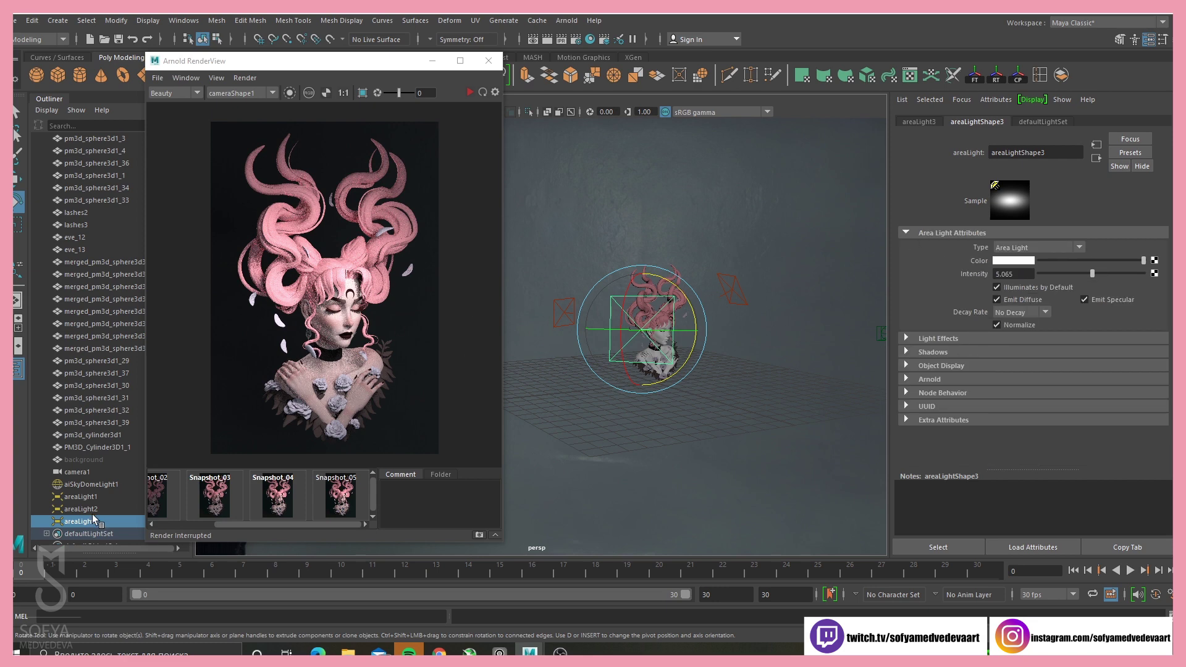
# - Hide areaLight1 and areaLight2 and restart the render
pyautogui.keyDown('shift'); pyautogui.click(80, 497); pyautogui.keyUp('shift')
pyautogui.hotkey('ctrl', 'h')
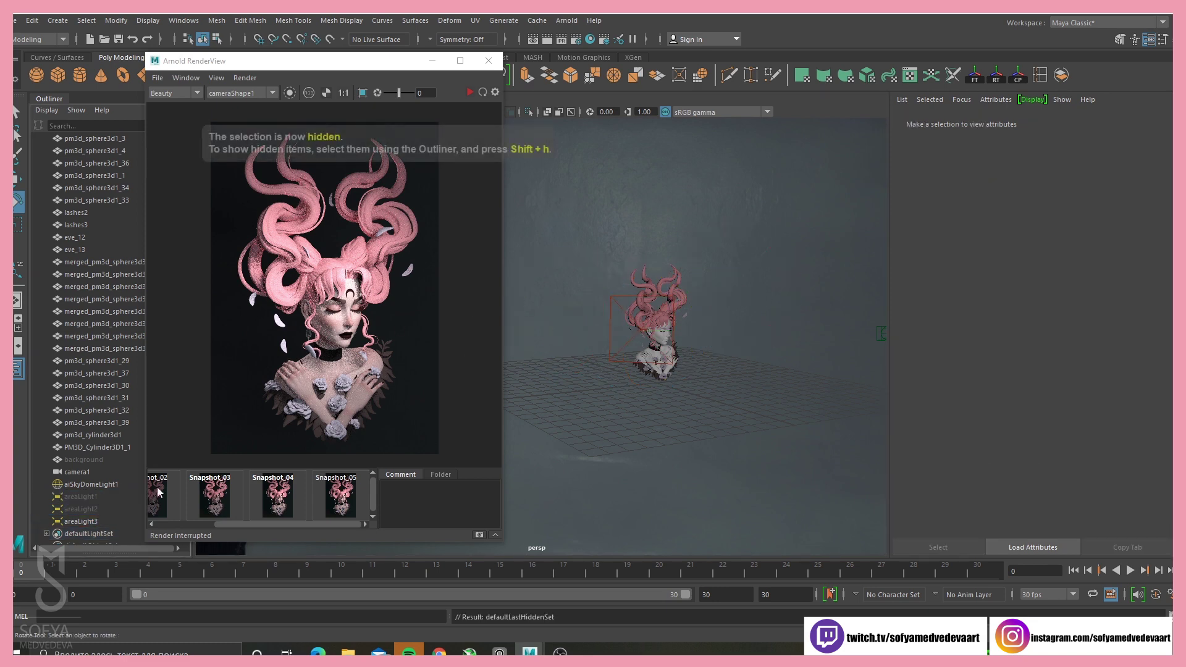
pyautogui.click(470, 93)
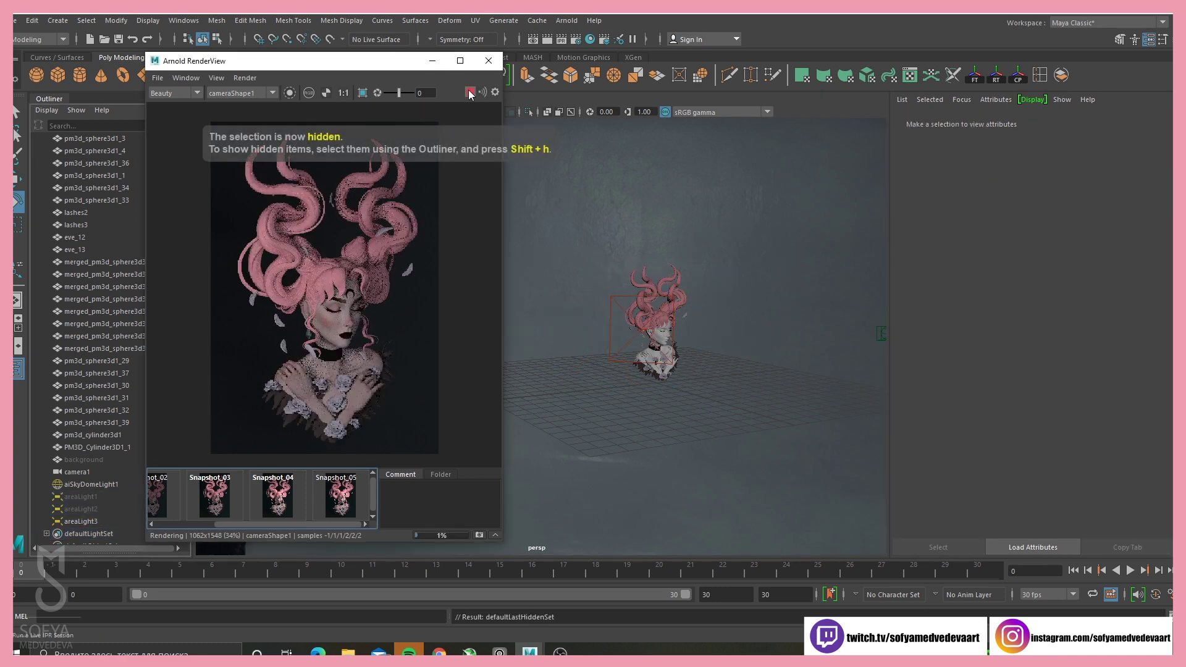
# - Rotate areaLight3 toward the bust and lower its intensity to 2.590
pyautogui.click(645, 331)
pyautogui.press('w')
pyautogui.keyDown('alt'); pyautogui.moveTo(738, 389); pyautogui.dragTo(704, 406); pyautogui.keyUp('alt')
pyautogui.press('e')
pyautogui.keyDown('alt'); pyautogui.moveTo(717, 451); pyautogui.dragTo(705, 356); pyautogui.keyUp('alt')
pyautogui.press('w')
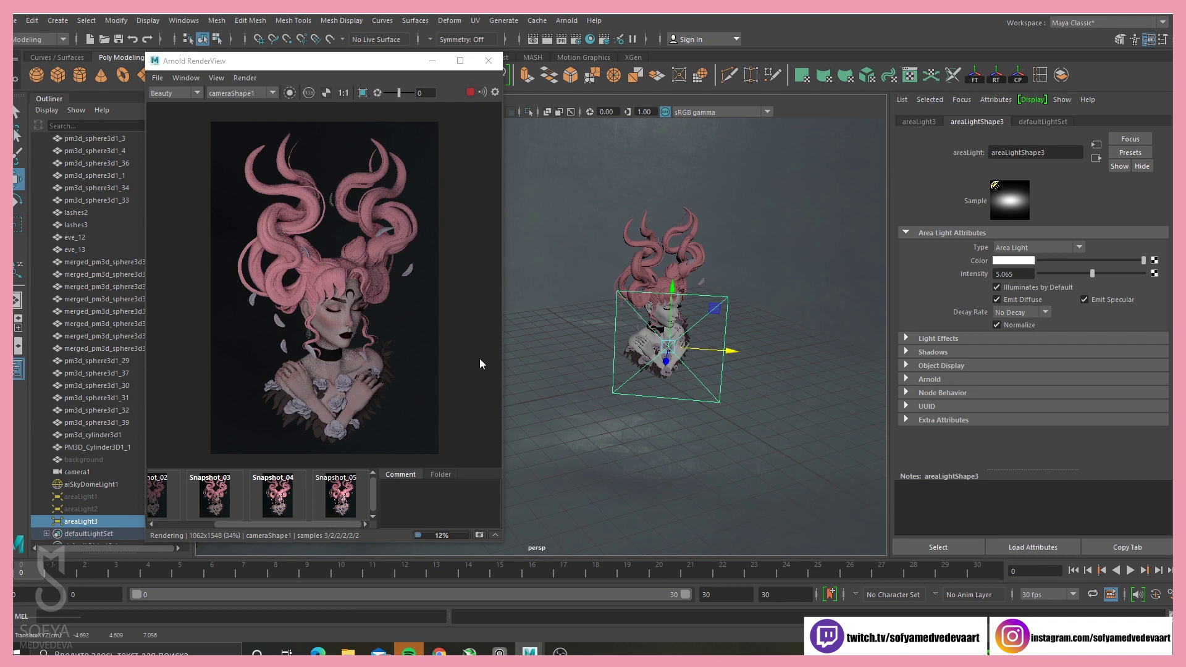
pyautogui.moveTo(1080, 273); pyautogui.dragTo(1067, 275)
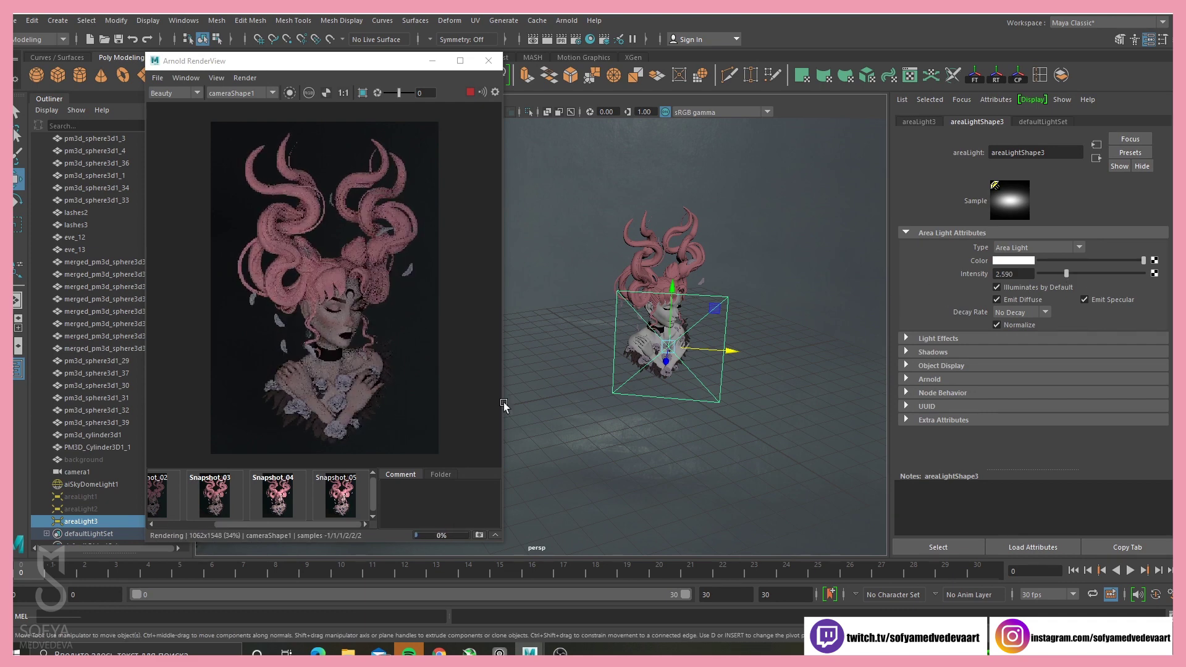
# - Unhide areaLight1 and areaLight2 with Shift+H and enlarge the RenderView window
pyautogui.click(100, 509)
pyautogui.click(101, 495)
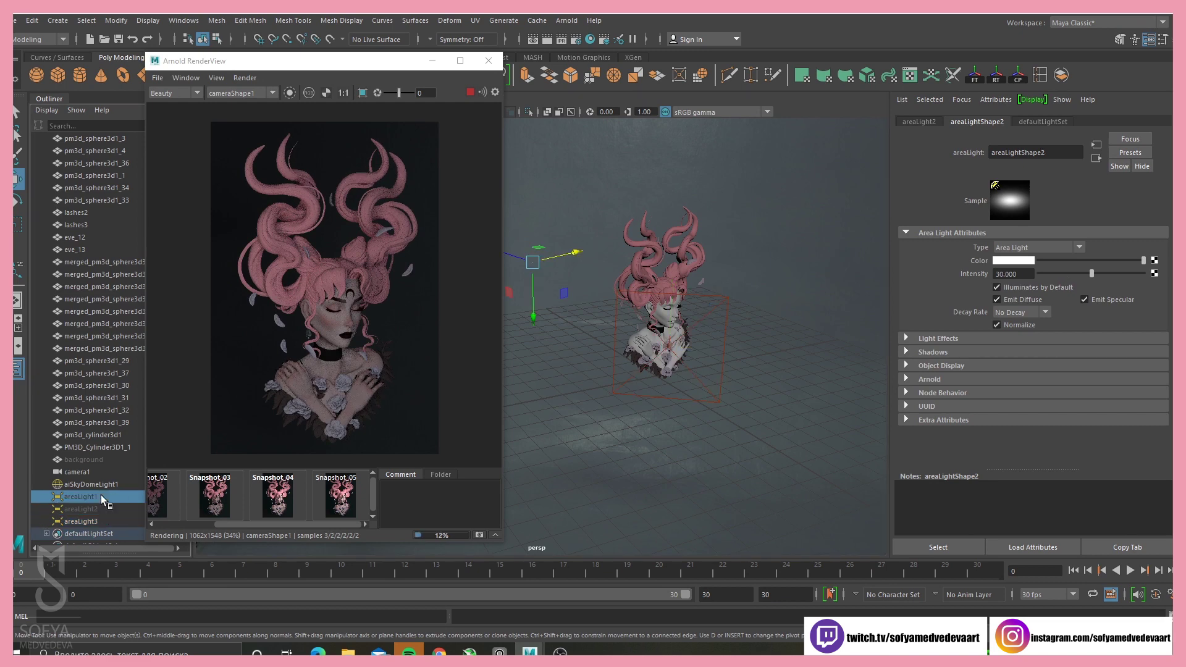
pyautogui.keyDown('shift'); pyautogui.click(92, 507); pyautogui.keyUp('shift')
pyautogui.hotkey('shift', 'h')
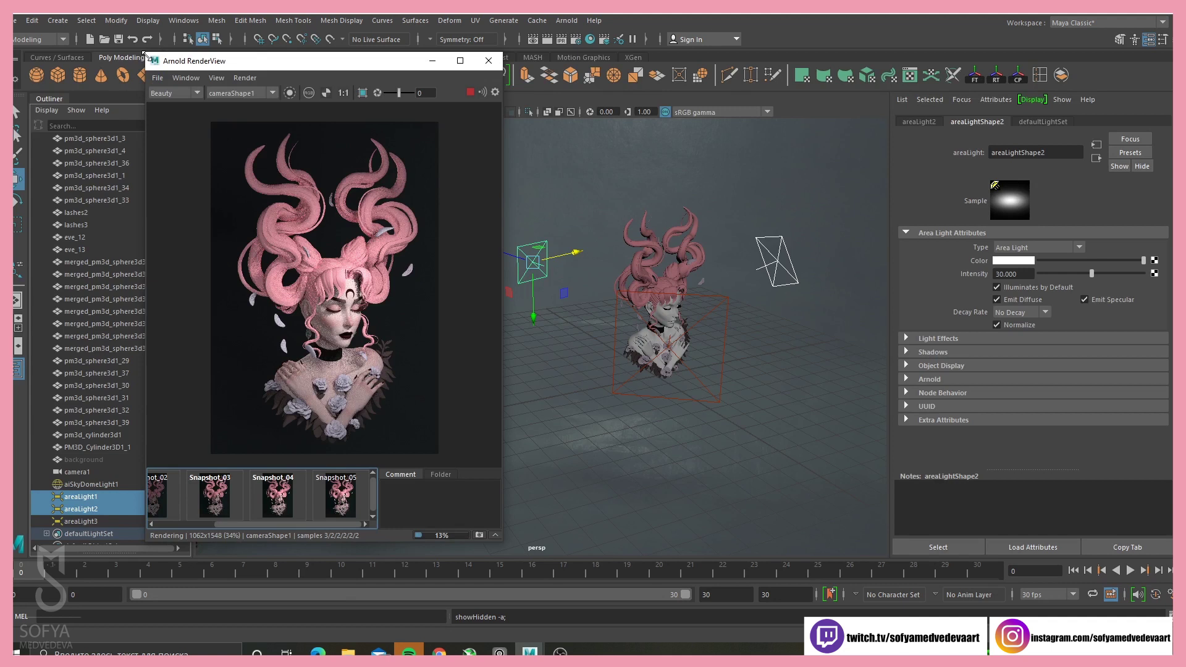
pyautogui.moveTo(147, 54); pyautogui.dragTo(67, 35)
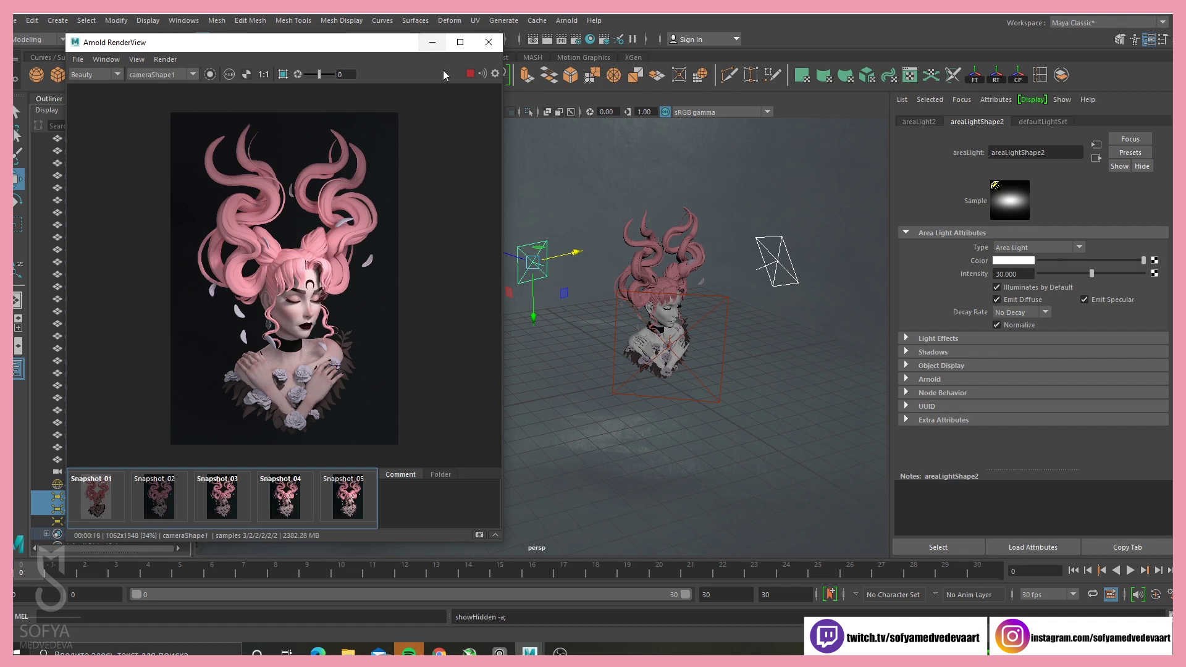
# - Stop the interactive render and flip between Snapshot_05 and Snapshot_06
pyautogui.click(470, 73)
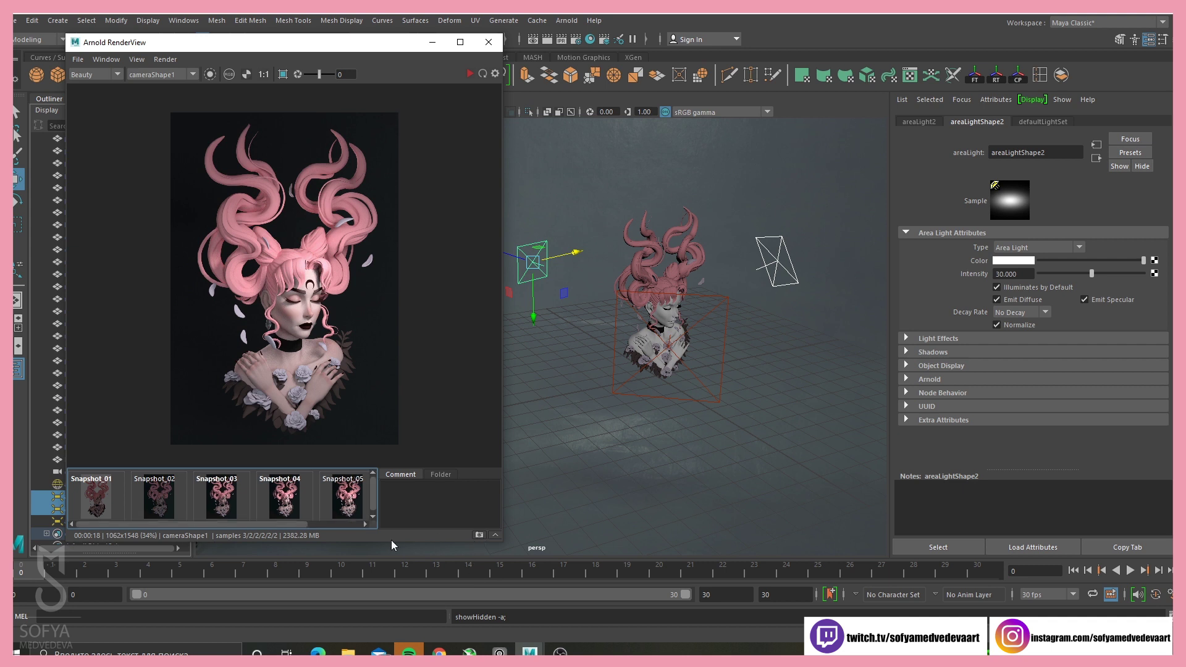
pyautogui.click(346, 505)
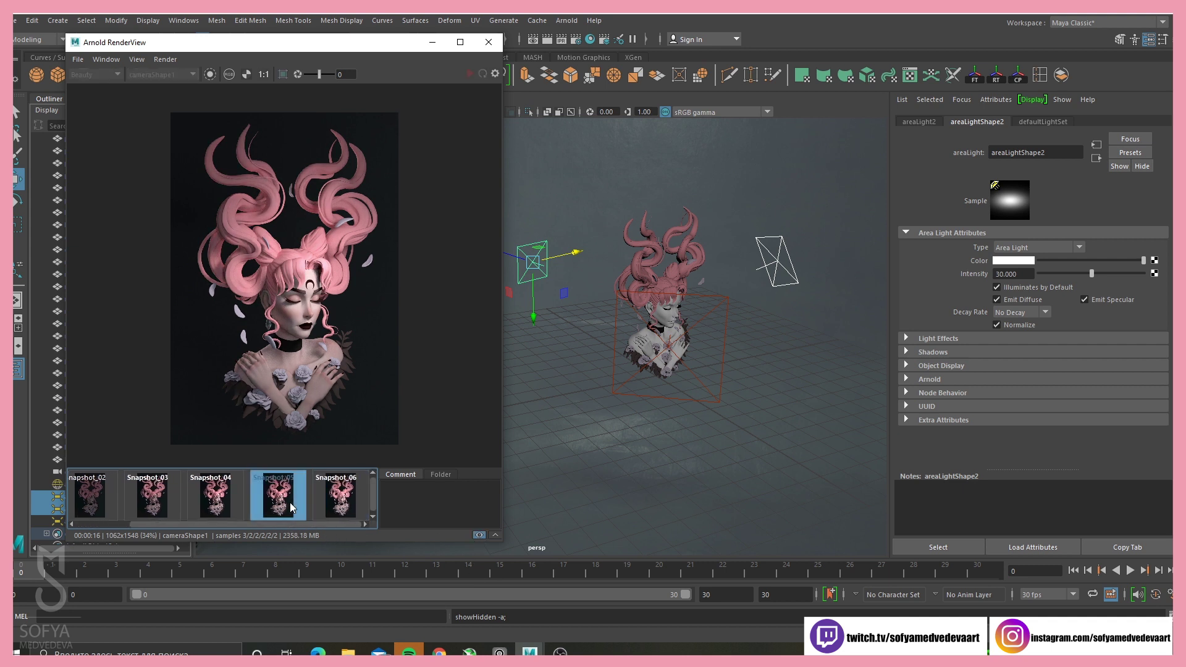
pyautogui.click(357, 510)
pyautogui.click(297, 512)
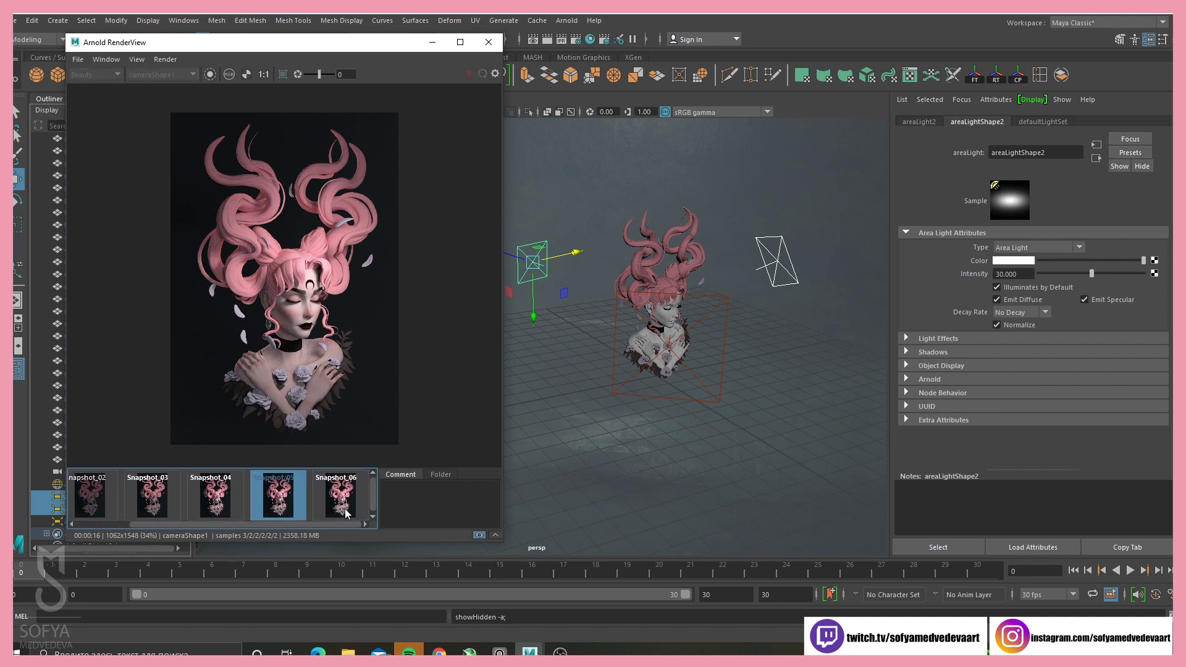
pyautogui.click(347, 490)
pyautogui.click(281, 495)
pyautogui.click(347, 491)
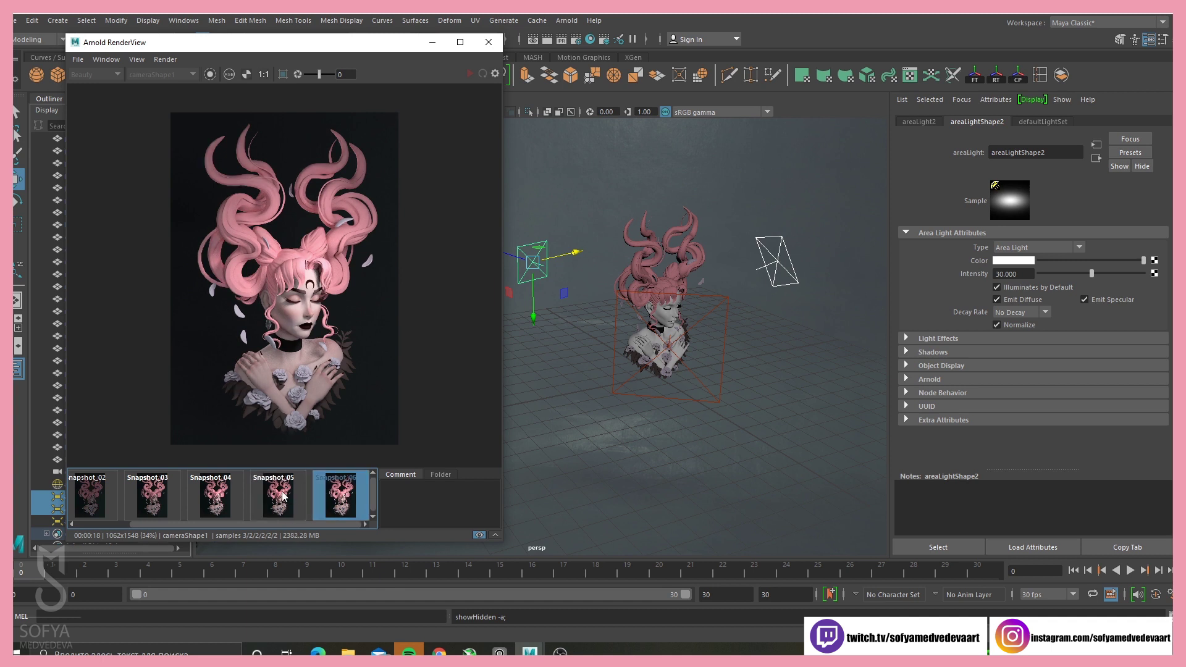
pyautogui.click(282, 494)
# - Keep comparing the newest snapshot with the previous one, then orbit to a side view of the character
pyautogui.click(343, 497)
pyautogui.click(296, 499)
pyautogui.click(341, 497)
pyautogui.click(285, 501)
pyautogui.click(341, 503)
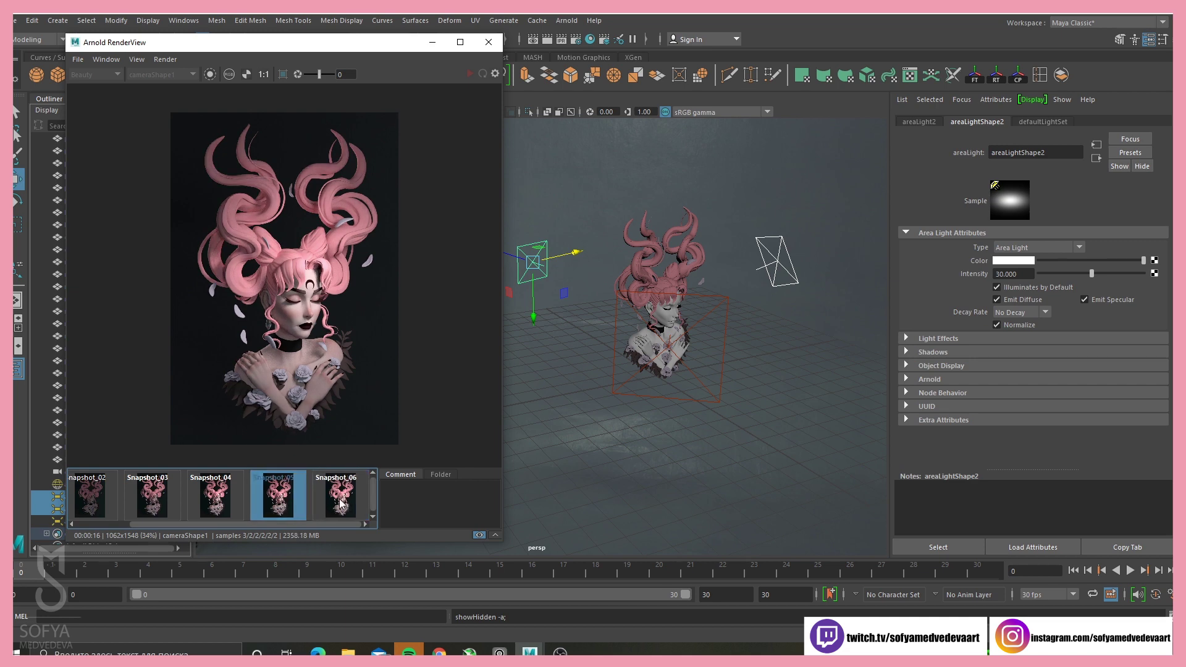
pyautogui.click(282, 497)
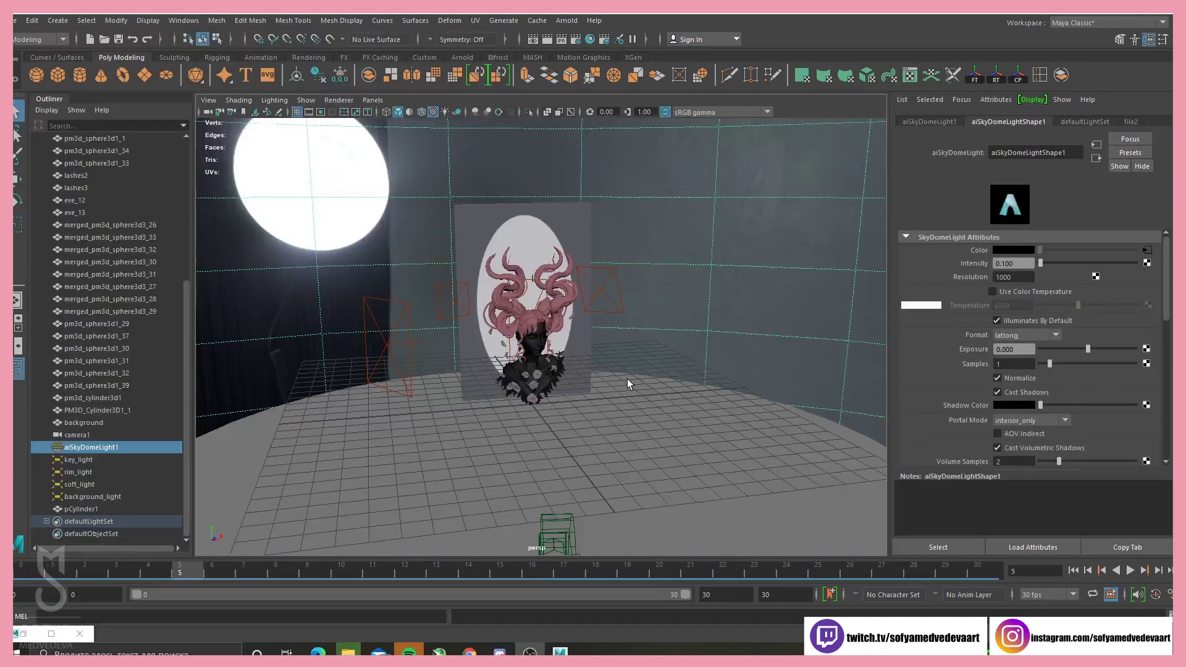
pyautogui.moveTo(600, 386)
pyautogui.keyDown('alt'); pyautogui.mouseDown()
pyautogui.moveTo(620, 411)
pyautogui.moveTo(554, 391)
pyautogui.moveTo(589, 387)
pyautogui.mouseUp(); pyautogui.keyUp('alt')
pyautogui.keyDown('alt'); pyautogui.moveTo(614, 343); pyautogui.dragTo(552, 379); pyautogui.keyUp('alt')
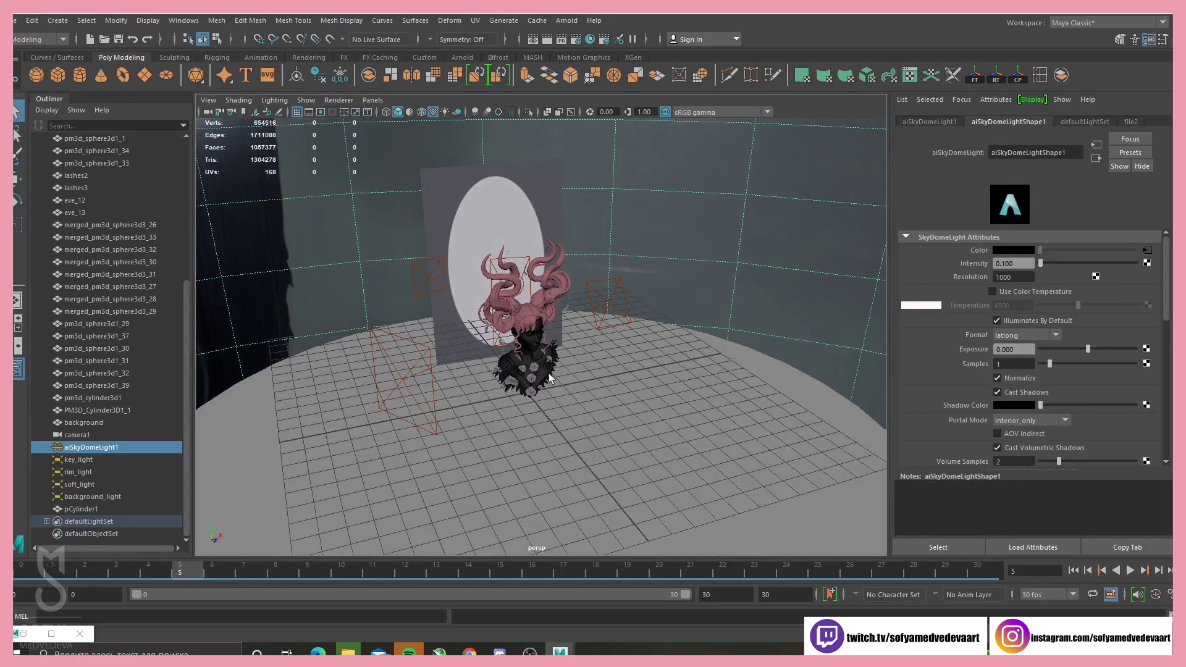
pyautogui.click(464, 217)
pyautogui.keyDown('alt'); pyautogui.moveTo(464, 216); pyautogui.dragTo(542, 355); pyautogui.keyUp('alt')
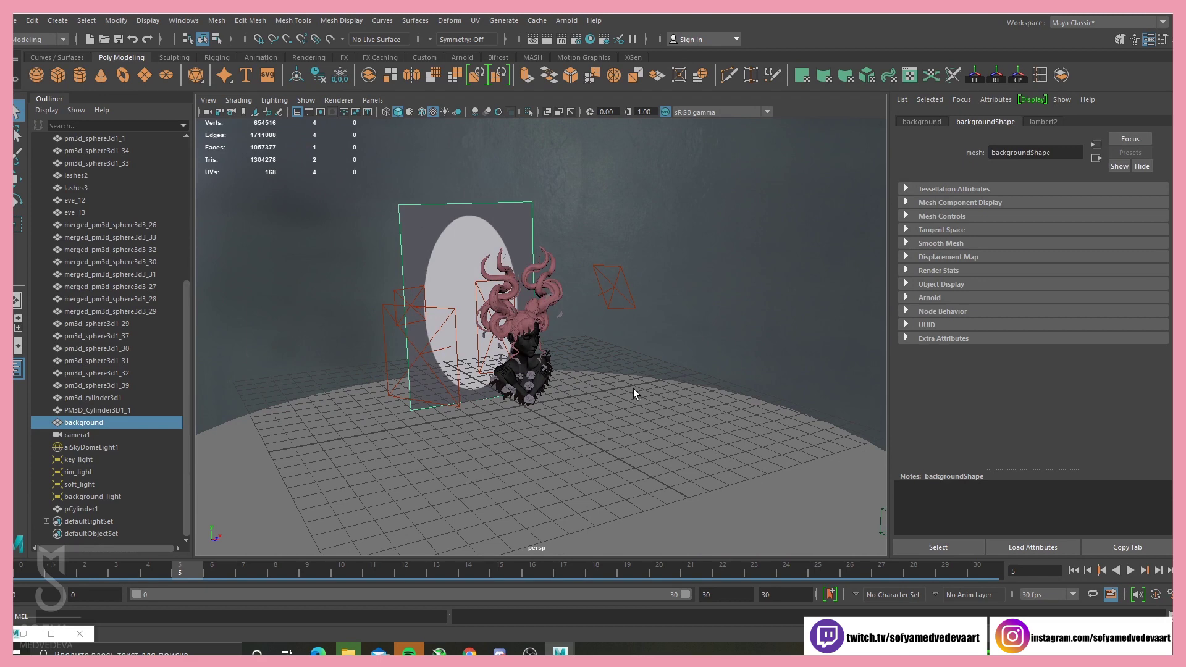
pyautogui.keyDown('alt'); pyautogui.moveTo(632, 388); pyautogui.dragTo(543, 229); pyautogui.keyUp('alt')
pyautogui.moveTo(635, 443)
pyautogui.keyDown('alt'); pyautogui.mouseDown()
pyautogui.moveTo(649, 428)
pyautogui.moveTo(635, 442)
pyautogui.mouseUp(); pyautogui.keyUp('alt')
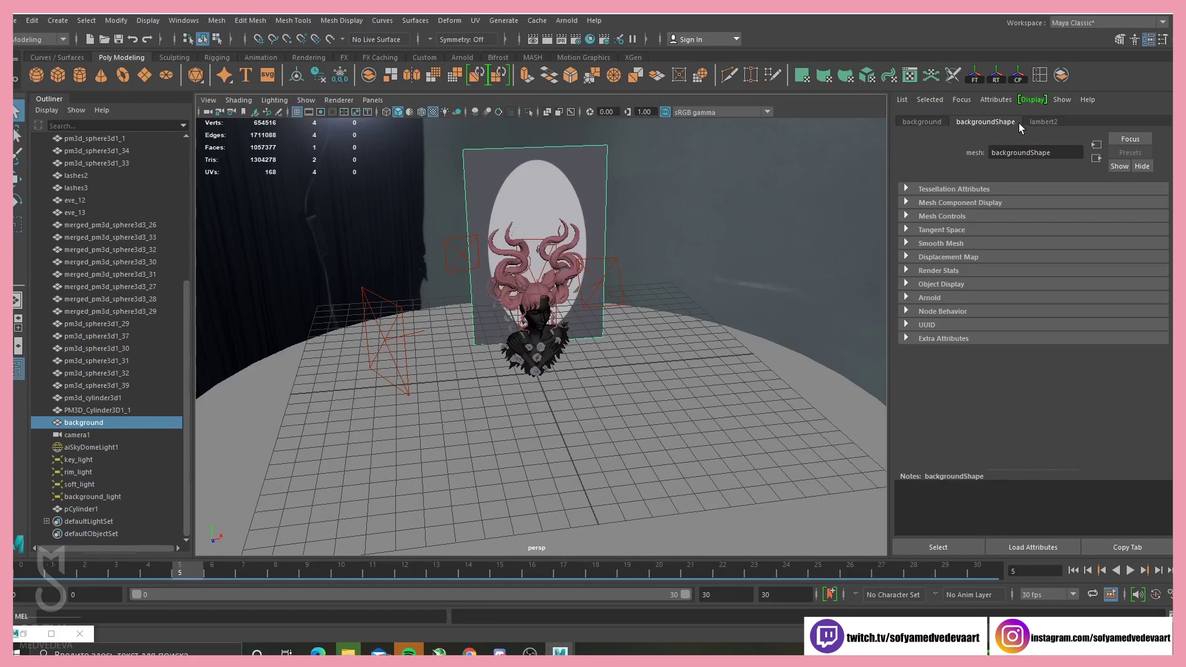
pyautogui.click(1043, 122)
pyautogui.click(974, 123)
pyautogui.keyDown('alt'); pyautogui.moveTo(627, 361); pyautogui.dragTo(639, 345); pyautogui.keyUp('alt')
pyautogui.keyDown('alt'); pyautogui.moveTo(636, 425); pyautogui.dragTo(639, 396); pyautogui.keyUp('alt')
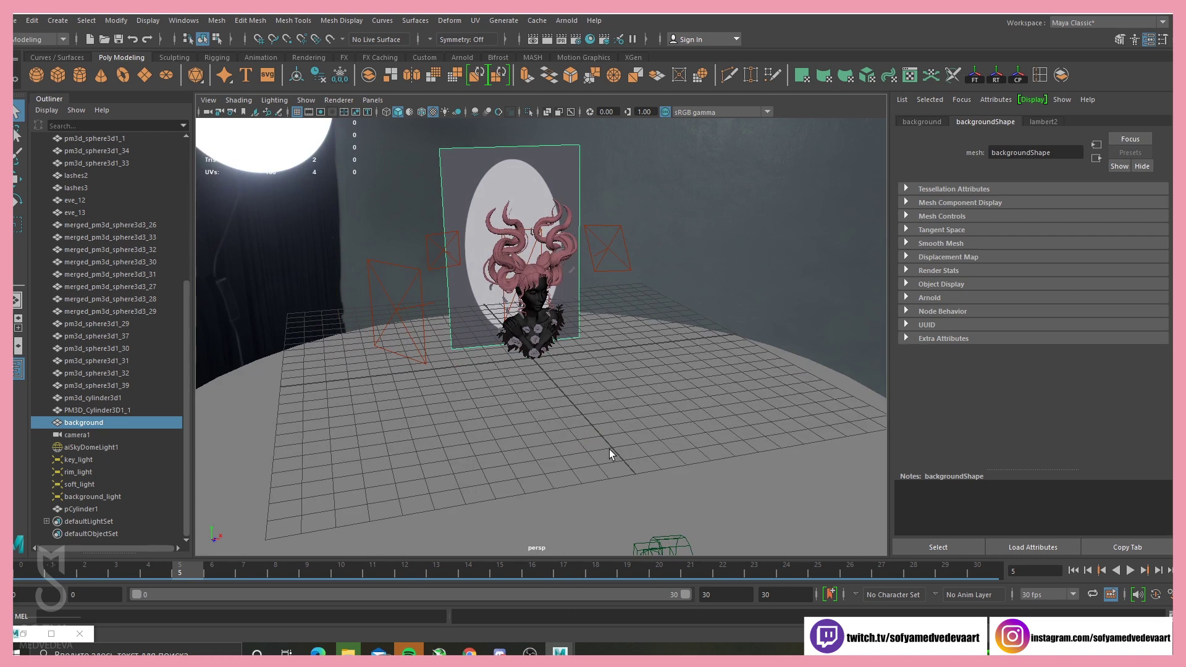
pyautogui.click(615, 426)
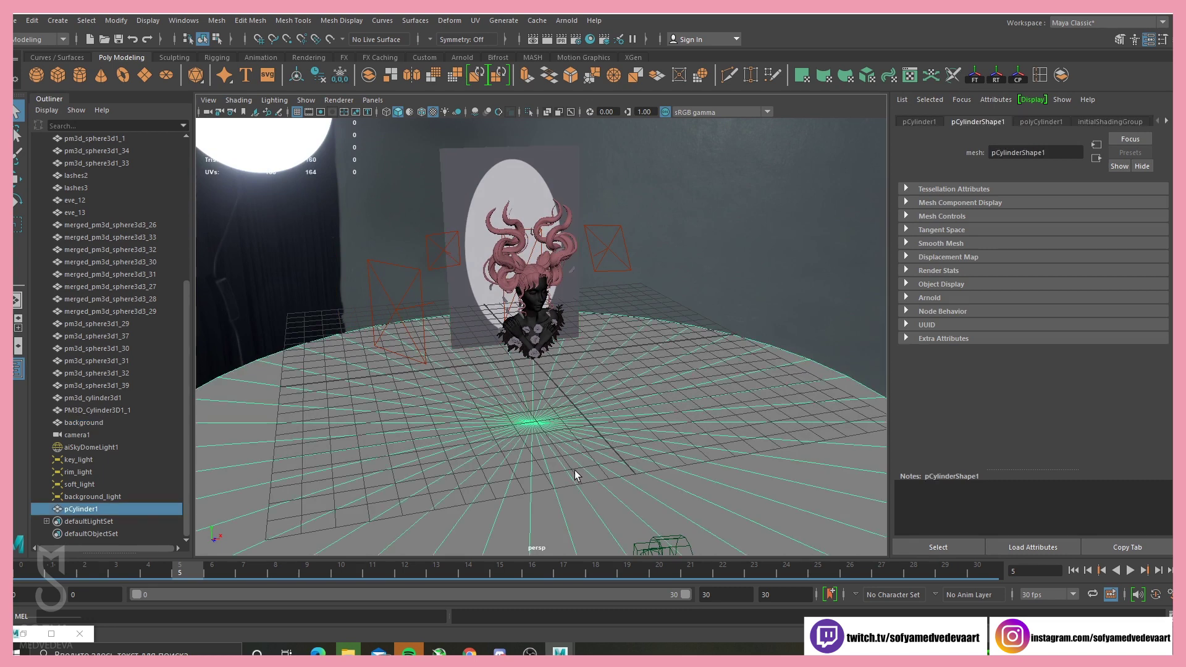
pyautogui.keyDown('alt'); pyautogui.moveTo(574, 470); pyautogui.dragTo(551, 481); pyautogui.keyUp('alt')
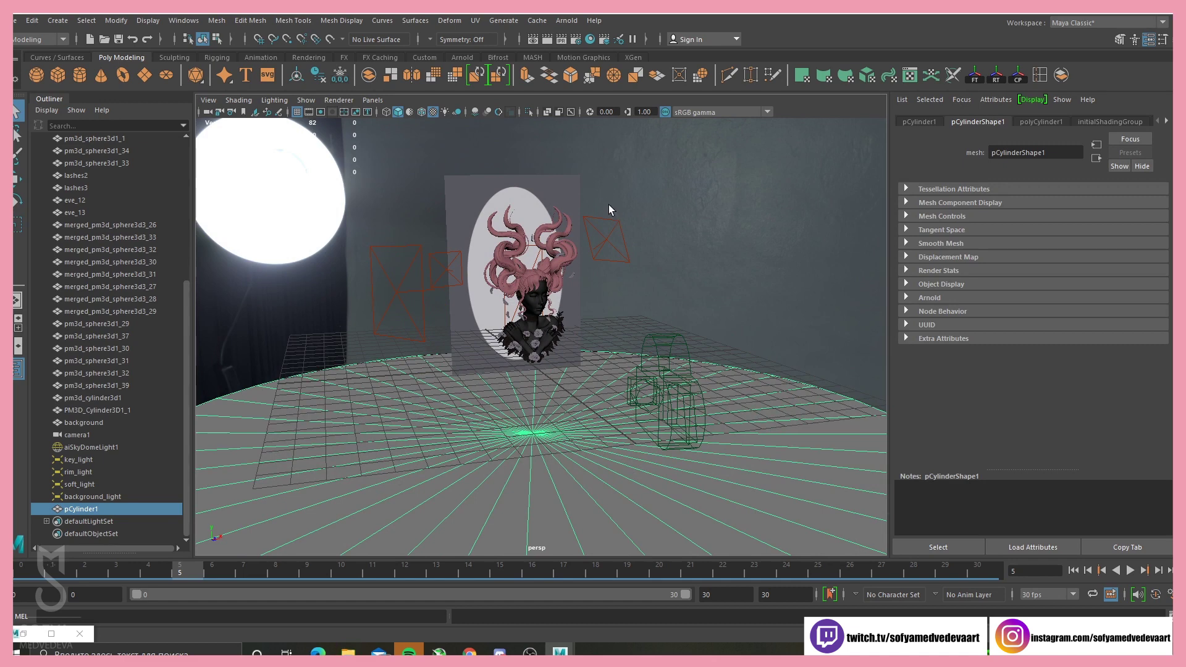
pyautogui.keyDown('alt'); pyautogui.moveTo(608, 205); pyautogui.dragTo(572, 330); pyautogui.keyUp('alt')
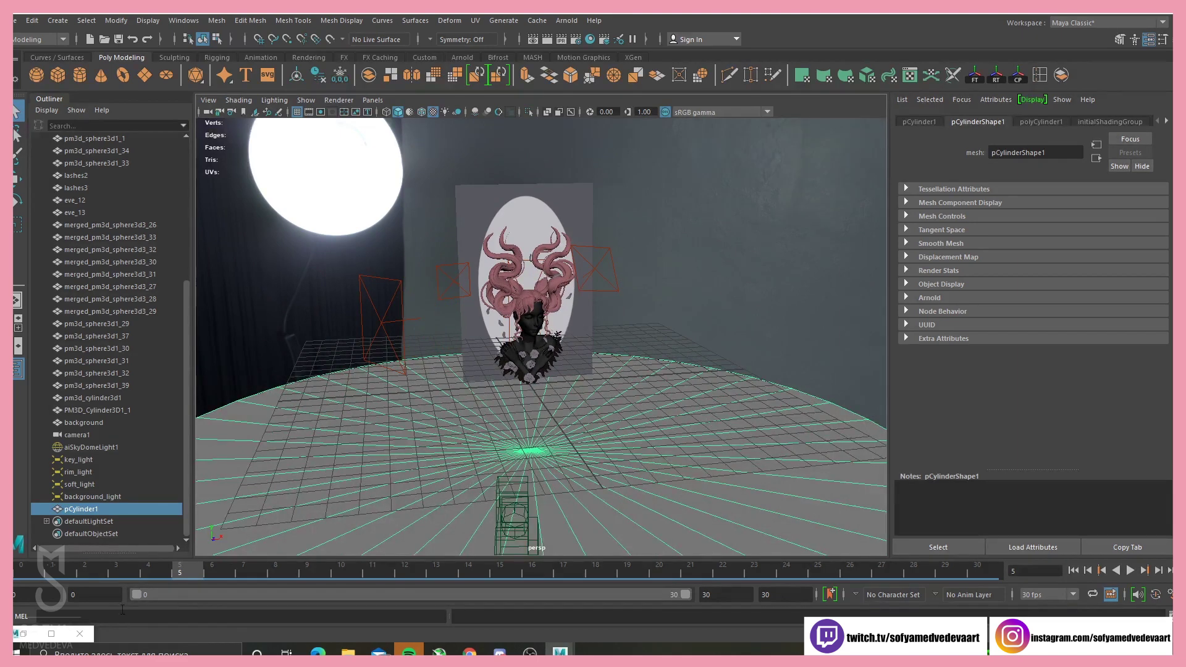
# - Select all four area lights in the Outliner and hide them
pyautogui.click(87, 497)
pyautogui.keyDown('shift'); pyautogui.click(83, 461); pyautogui.keyUp('shift')
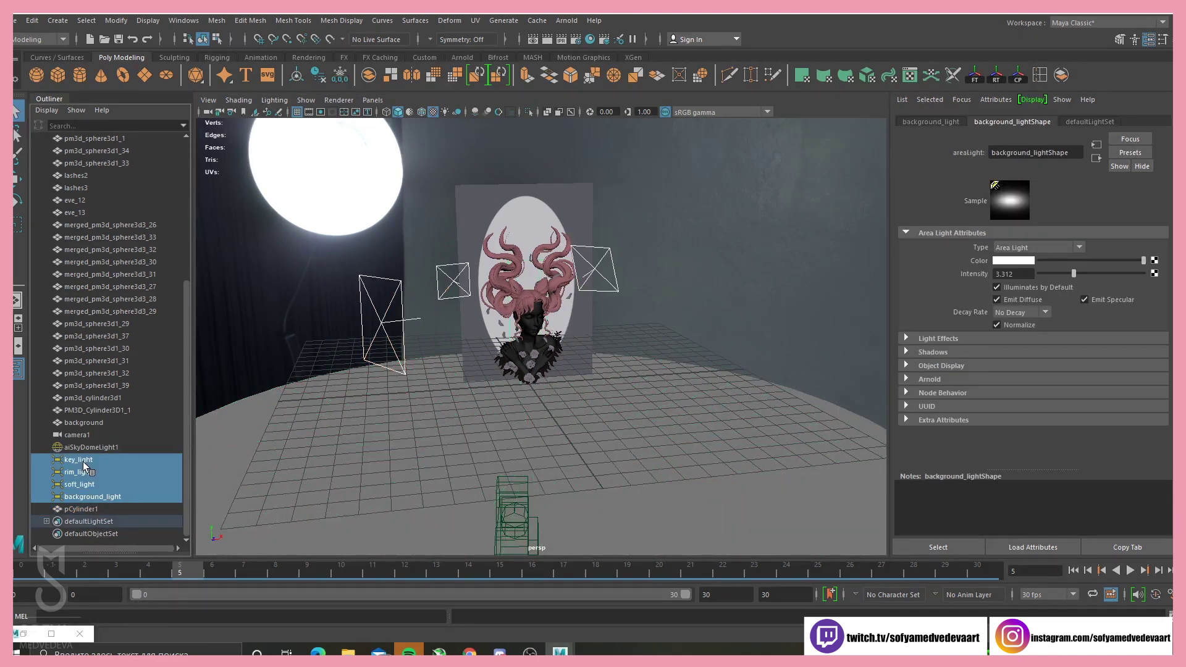
pyautogui.hotkey('ctrl', 'h')
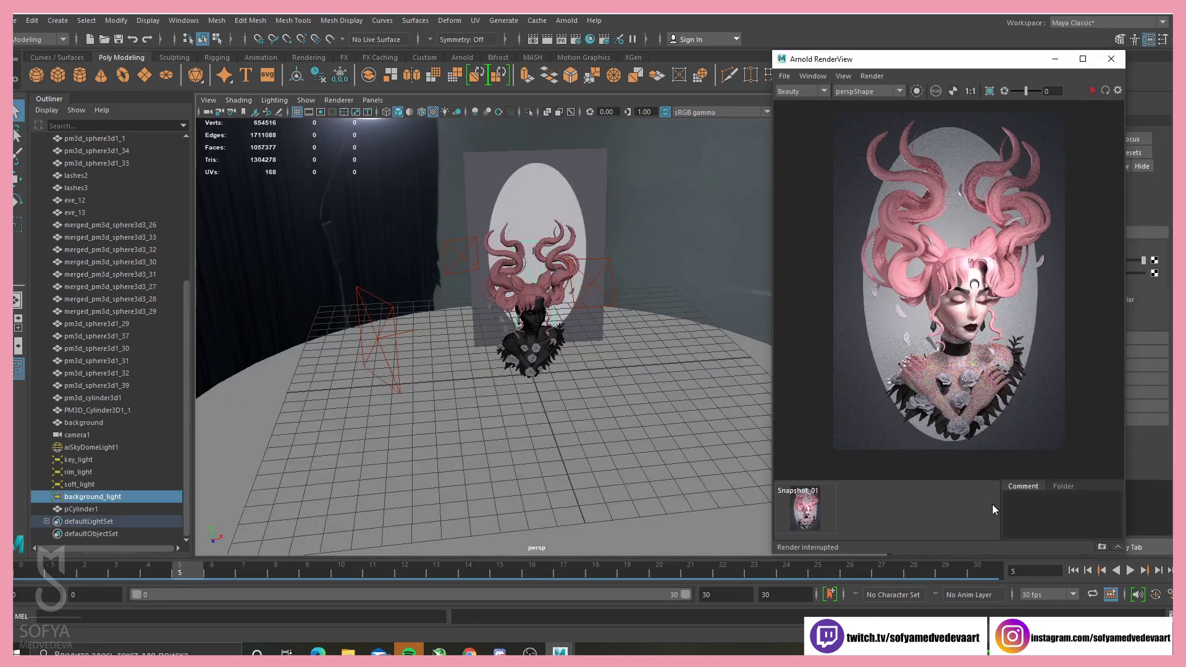
# - Shrink the render window, move it to the upper right, and select the soft and key lights
pyautogui.moveTo(926, 52); pyautogui.dragTo(926, 65)
pyautogui.moveTo(938, 75); pyautogui.dragTo(947, 55)
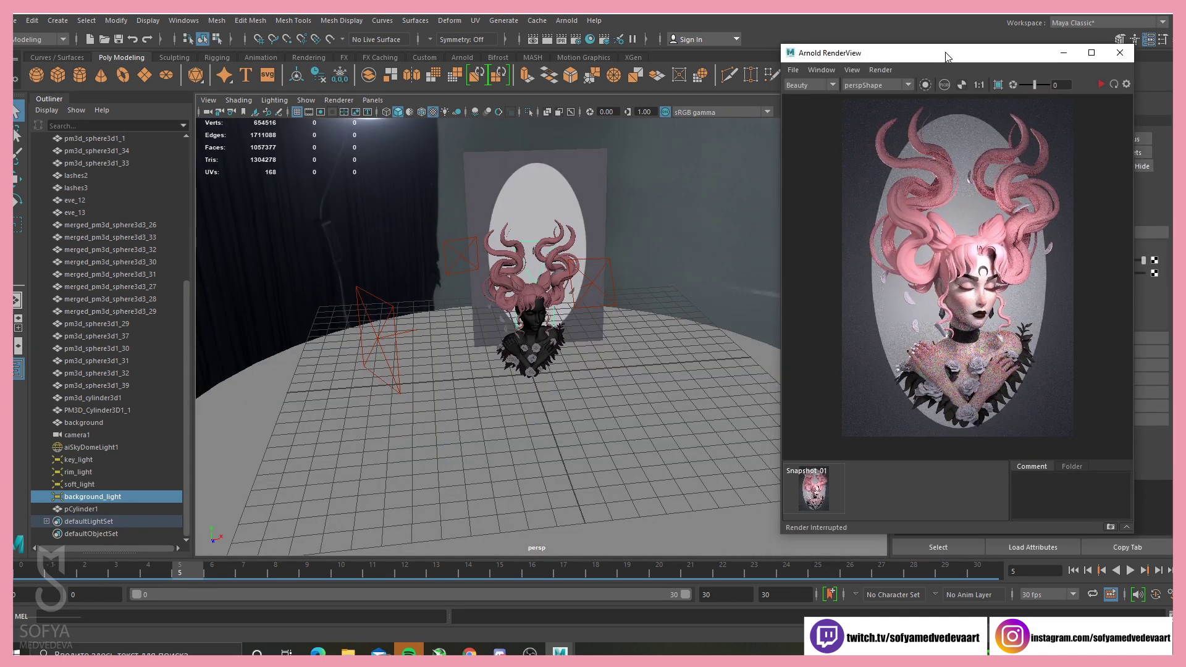
pyautogui.click(90, 485)
pyautogui.click(86, 461)
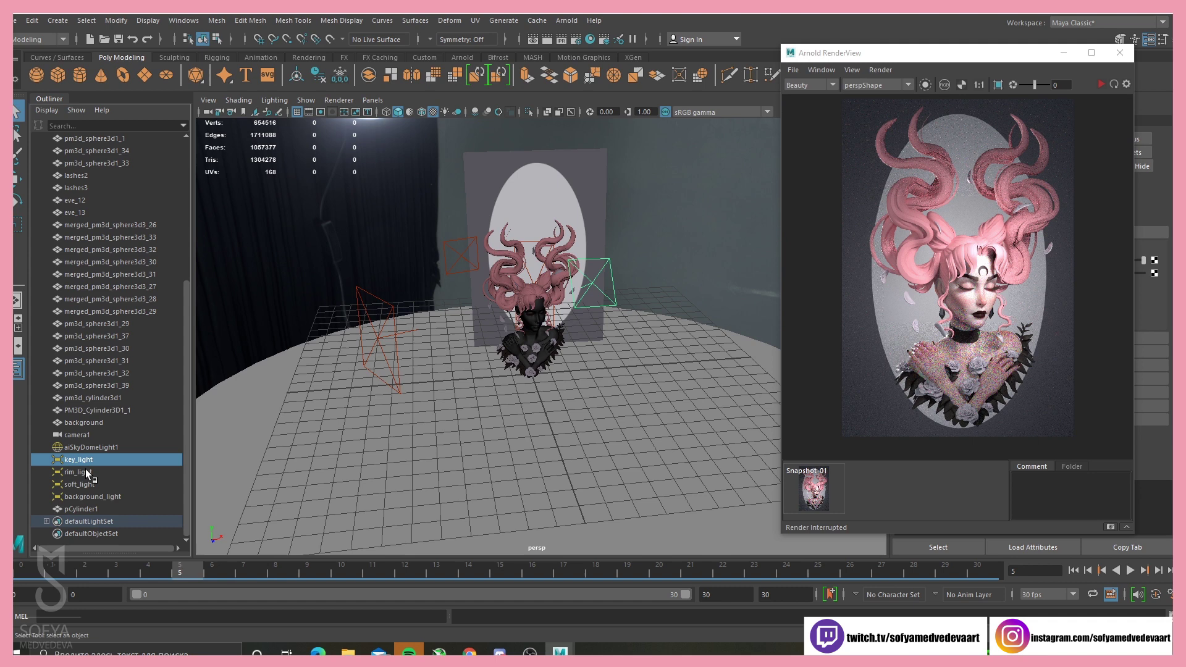
# - Hide the key, rim and soft lights, re-render with only the background light, and snapshot it as Snapshot_02
pyautogui.keyDown('shift'); pyautogui.click(80, 484); pyautogui.keyUp('shift')
pyautogui.hotkey('ctrl', 'h')
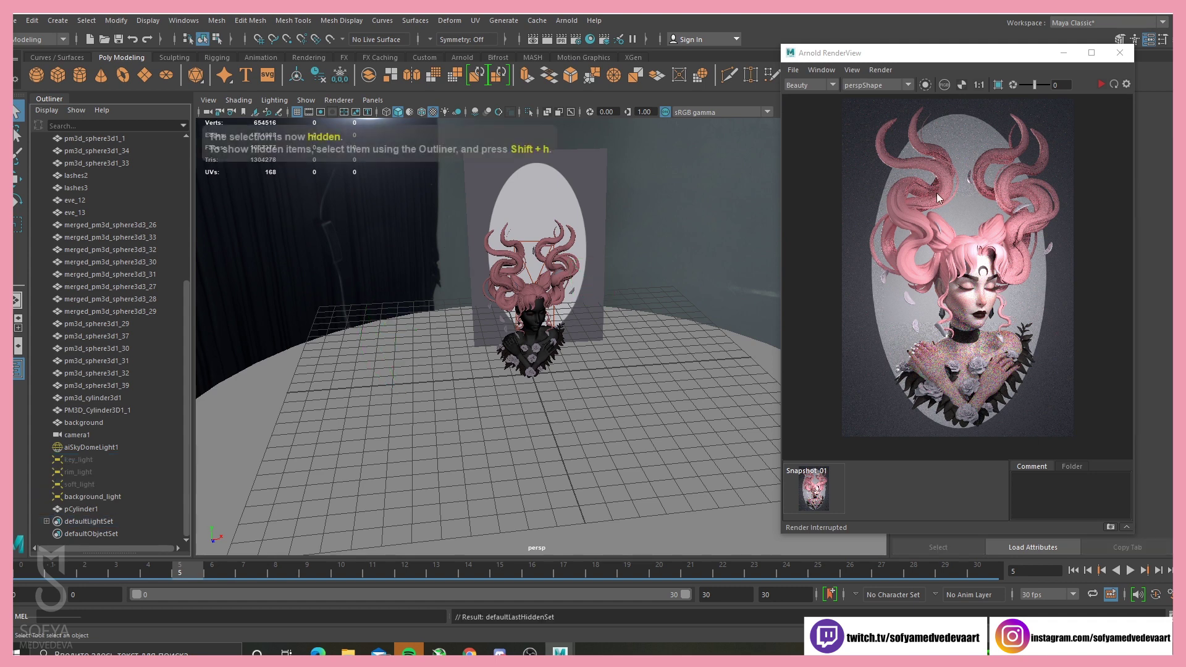
pyautogui.click(1101, 84)
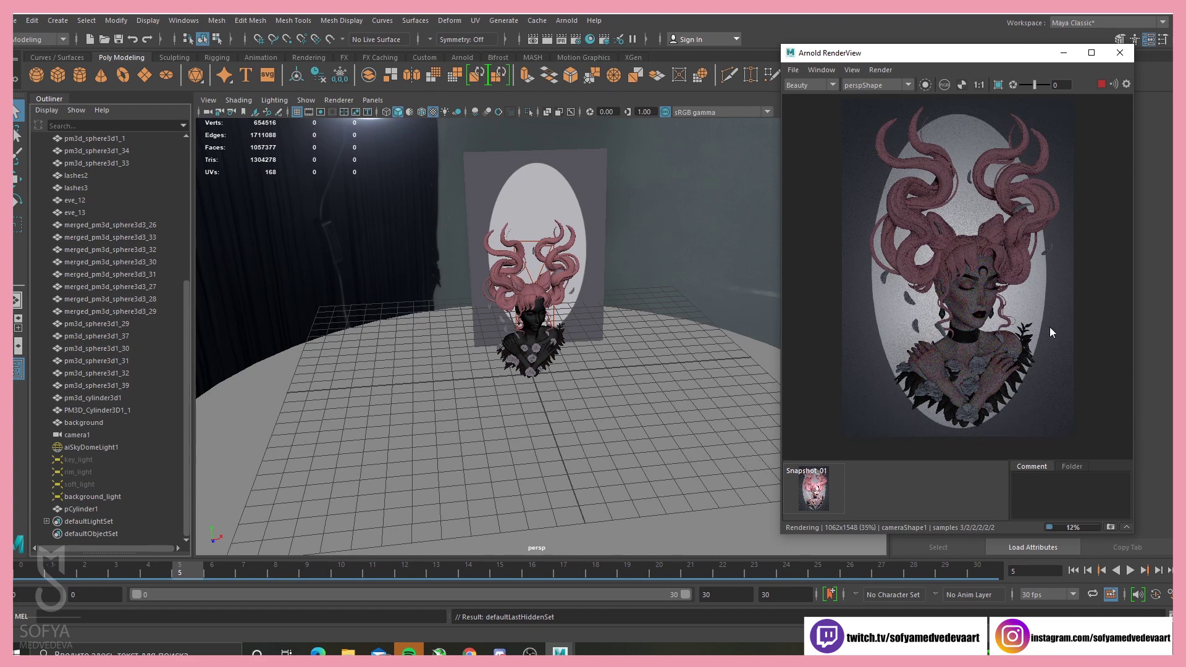
pyautogui.click(94, 498)
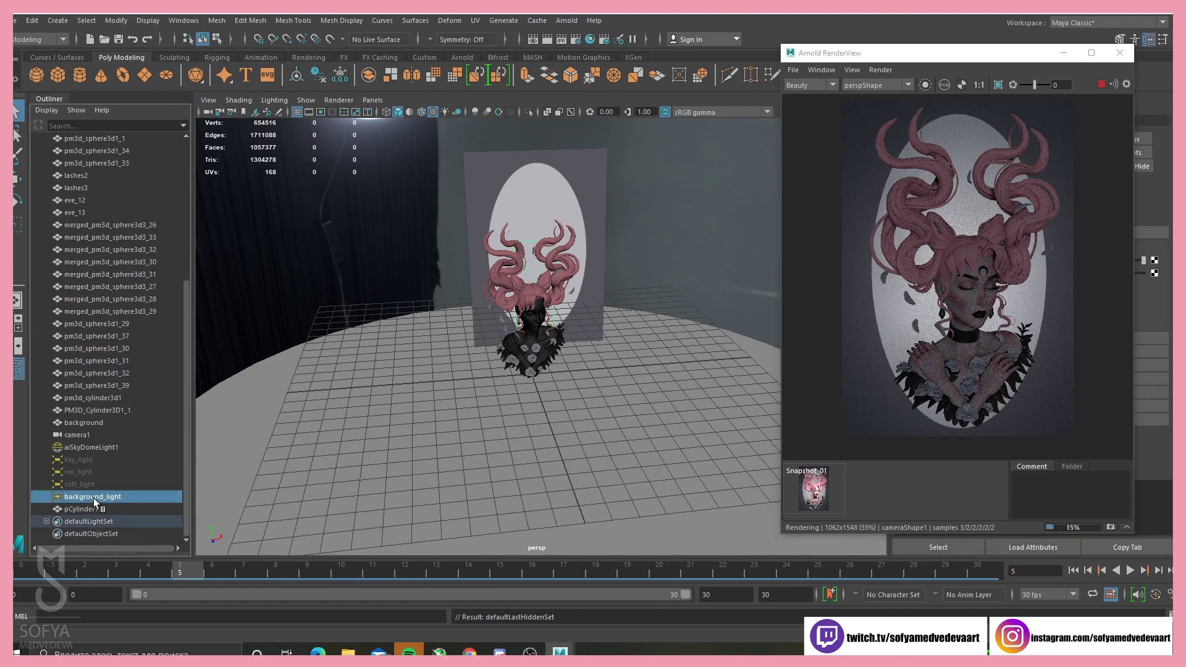
pyautogui.hotkey('ctrl', 'h')
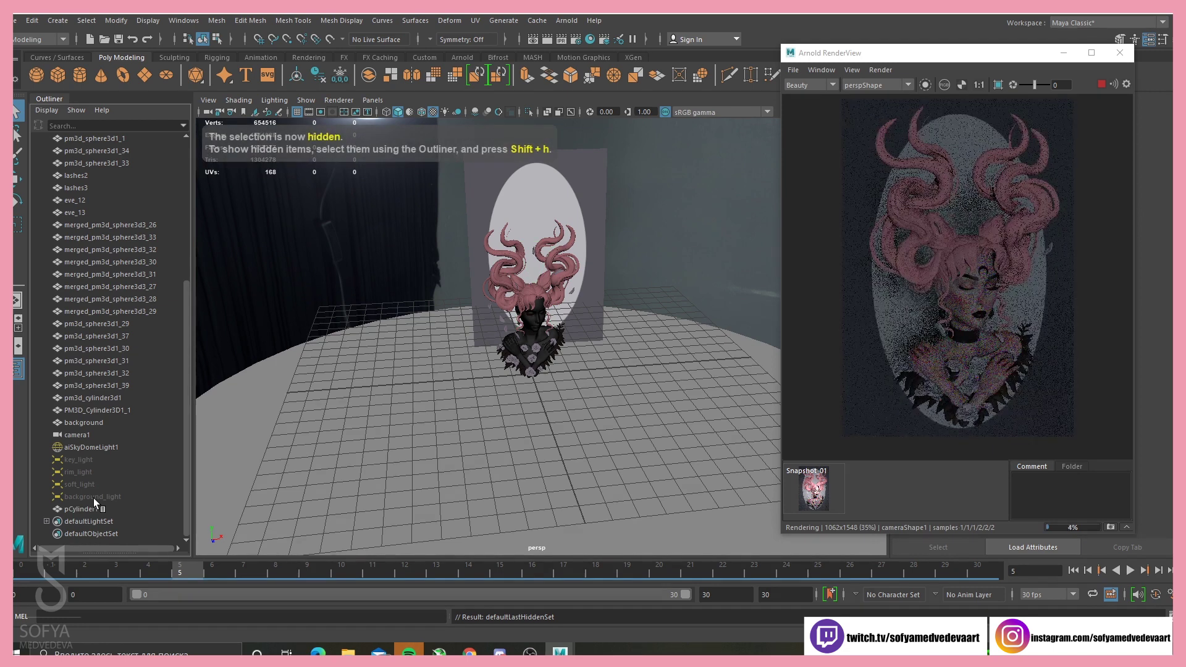
pyautogui.hotkey('ctrl', 'z')
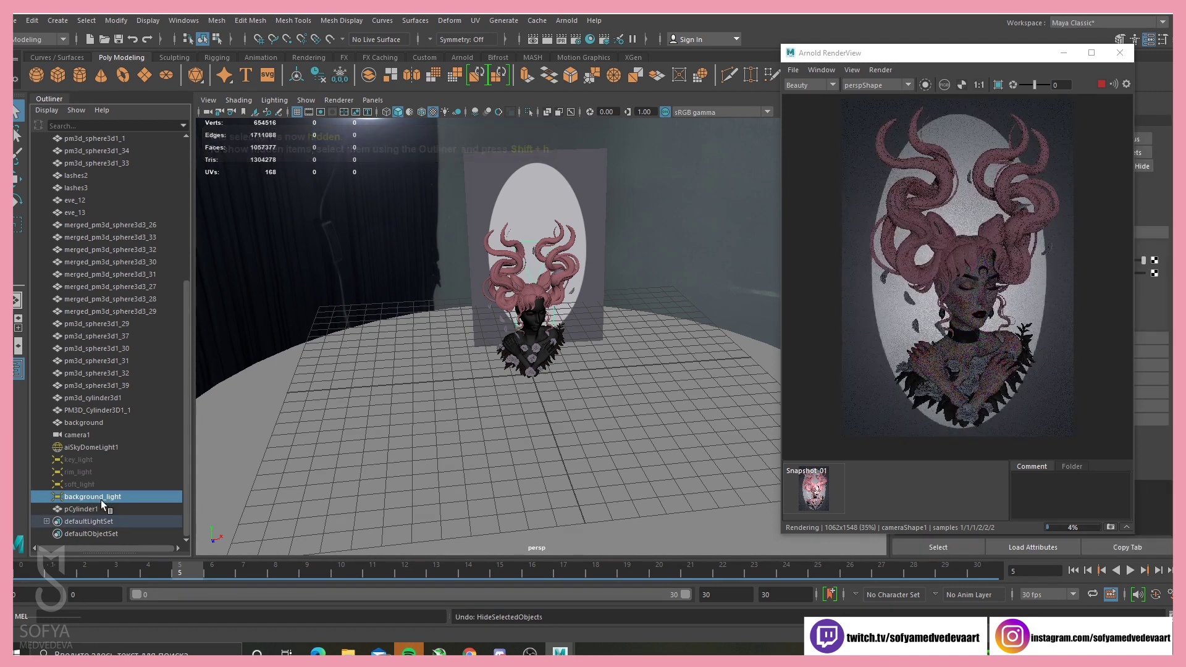
pyautogui.click(1110, 526)
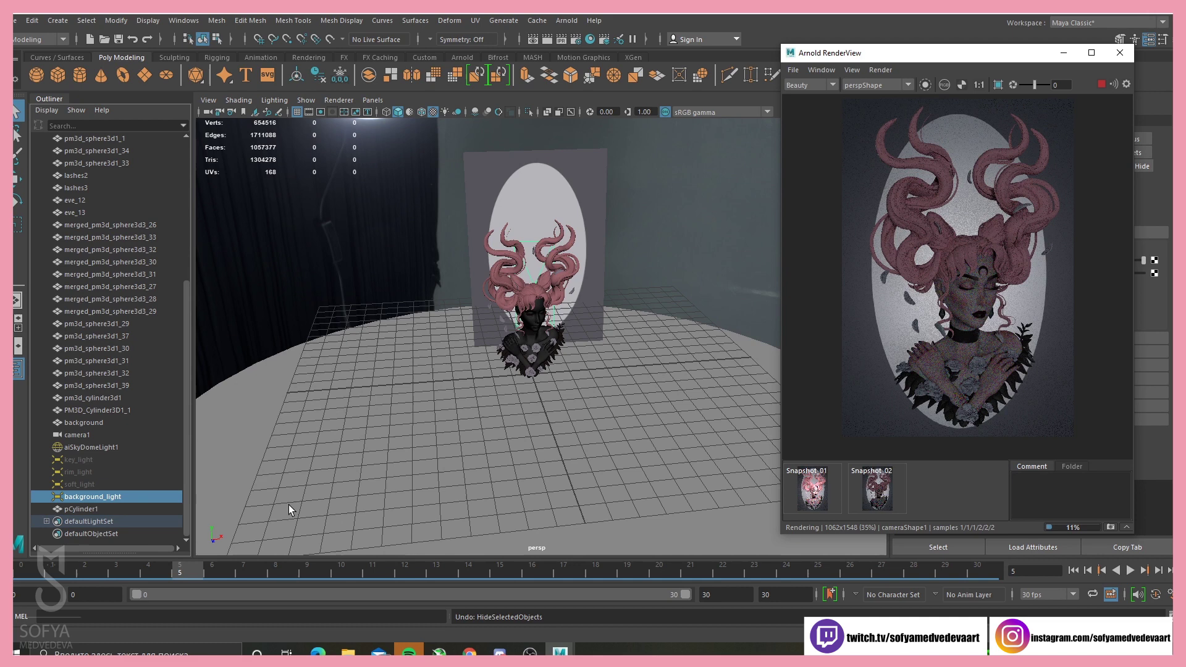
# - Hide the background light, show only the key light, and save the render as Snapshot_03
pyautogui.hotkey('ctrl', 'h')
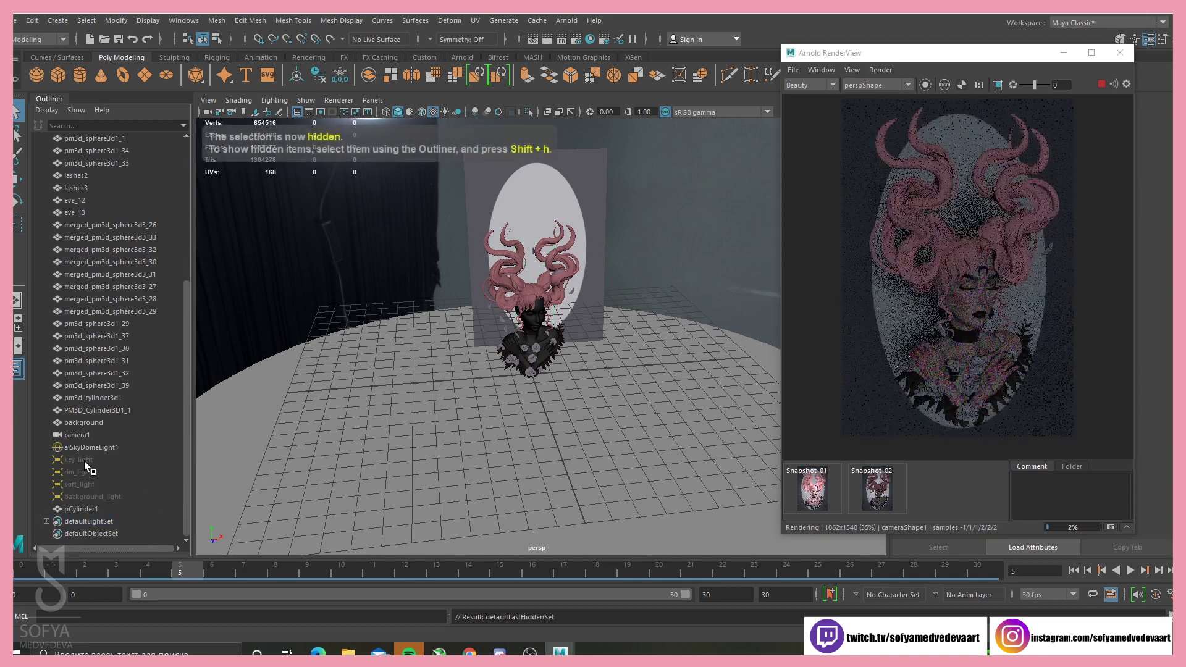
pyautogui.click(84, 460)
pyautogui.hotkey('shift', 'h')
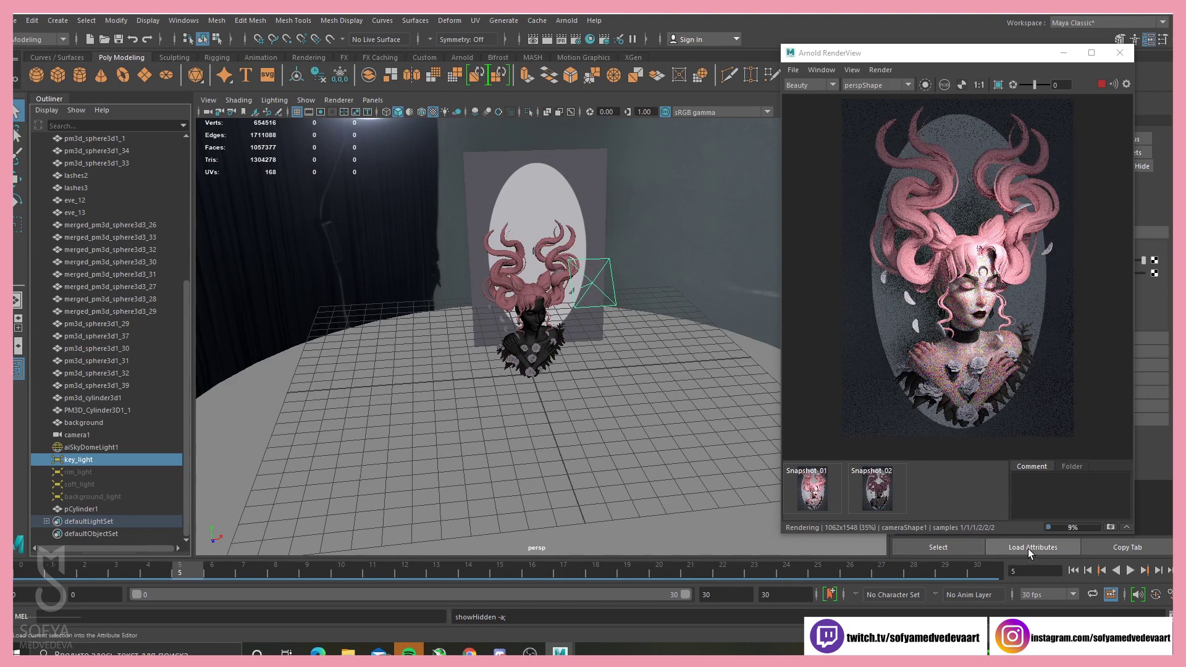
pyautogui.click(1110, 527)
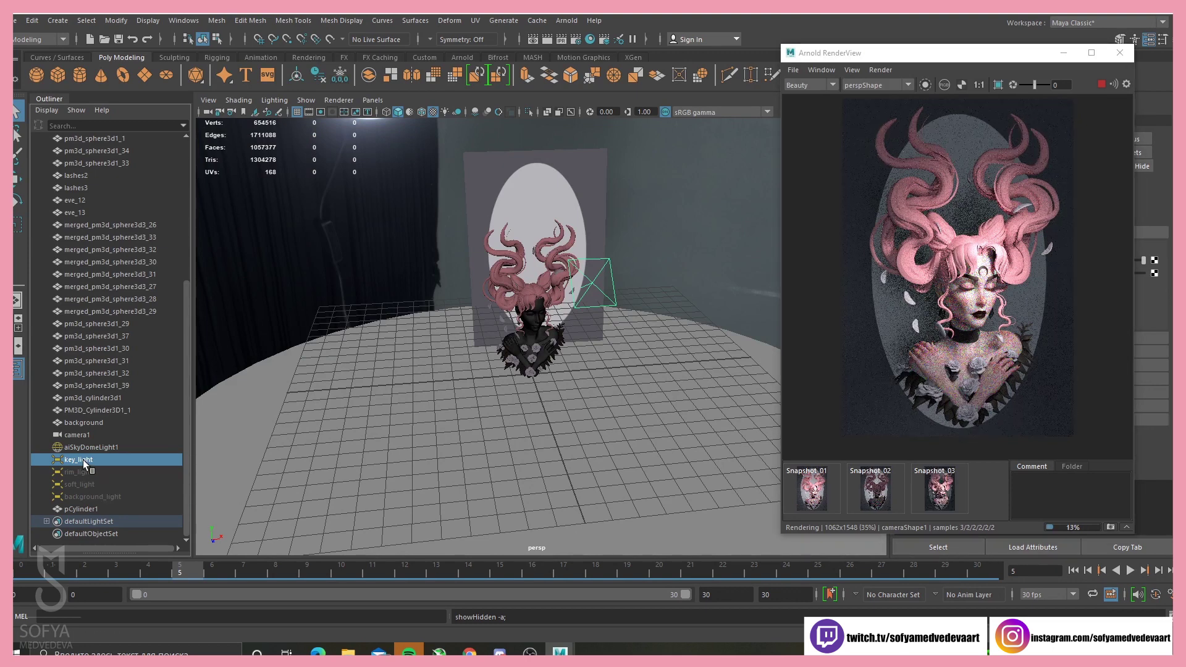
# - Hide the key light and show only the soft light for a new render
pyautogui.hotkey('ctrl', 'h')
pyautogui.click(82, 484)
pyautogui.hotkey('shift', 'h')
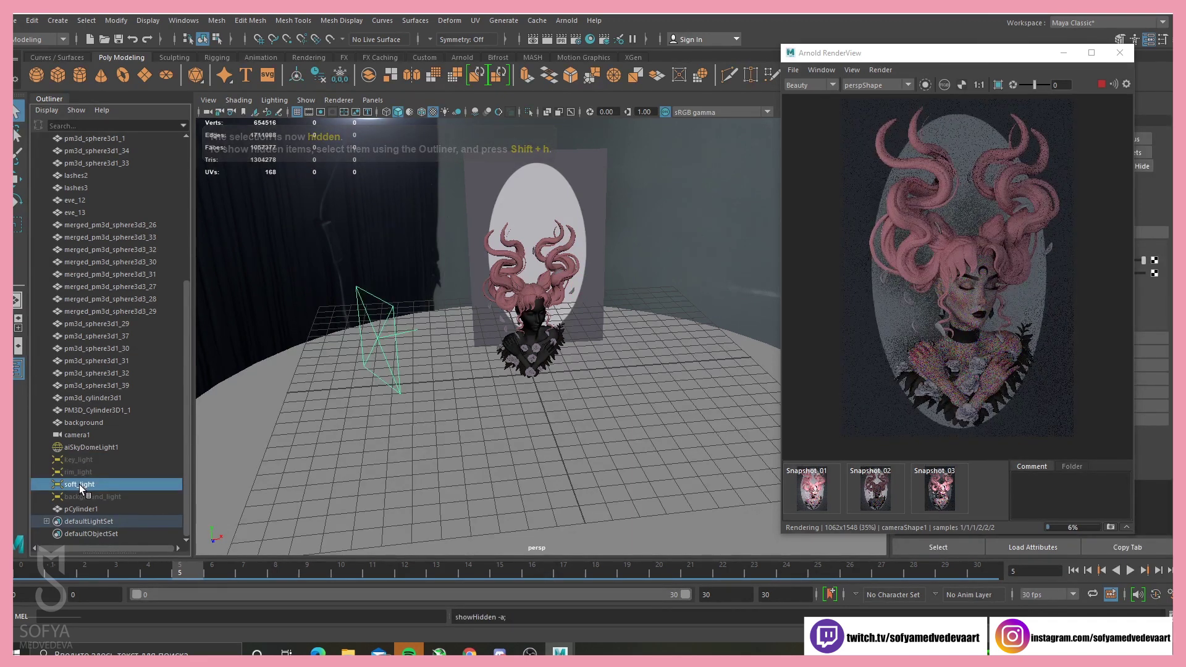
# - Snapshot the soft-light-only render, then hide it and show only the rim light
pyautogui.click(1110, 527)
pyautogui.hotkey('ctrl', 'h')
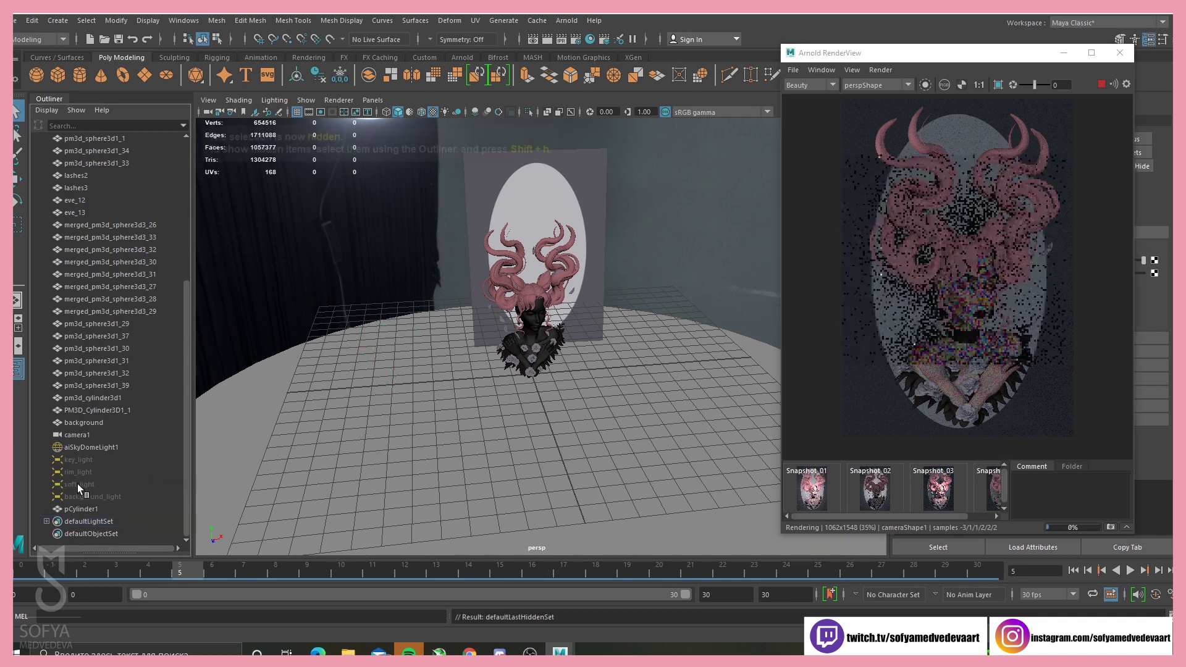
pyautogui.click(77, 473)
pyautogui.hotkey('shift', 'h')
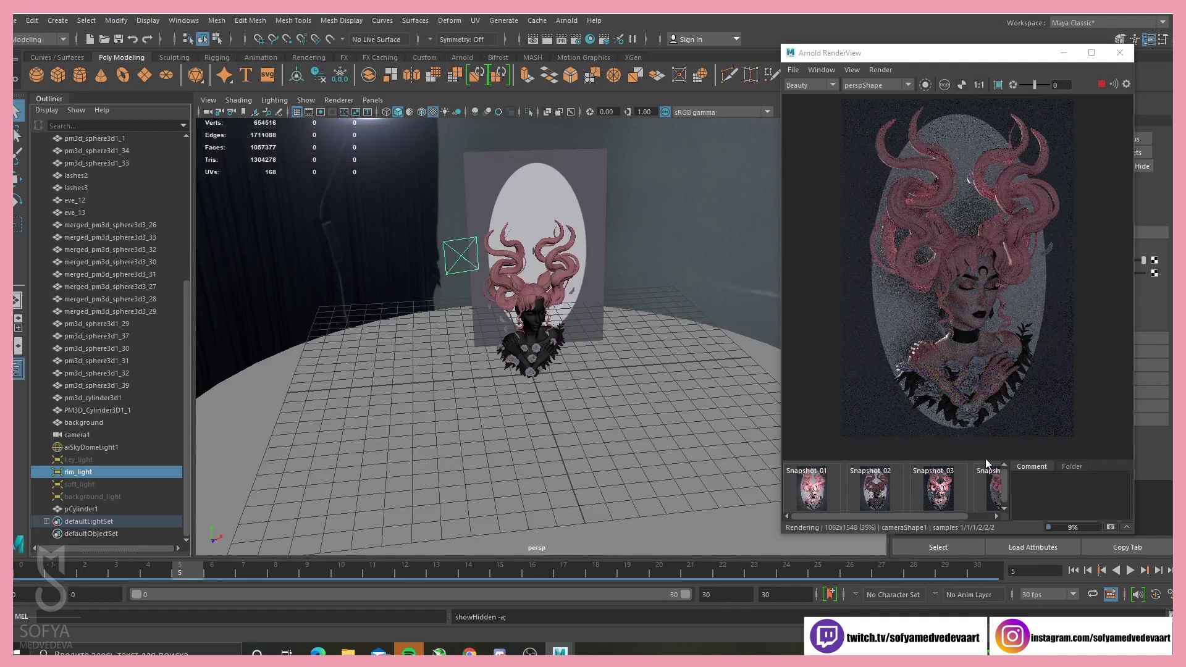
# - Save a snapshot of the rim-light-only render and hide the rim light again
pyautogui.click(1111, 526)
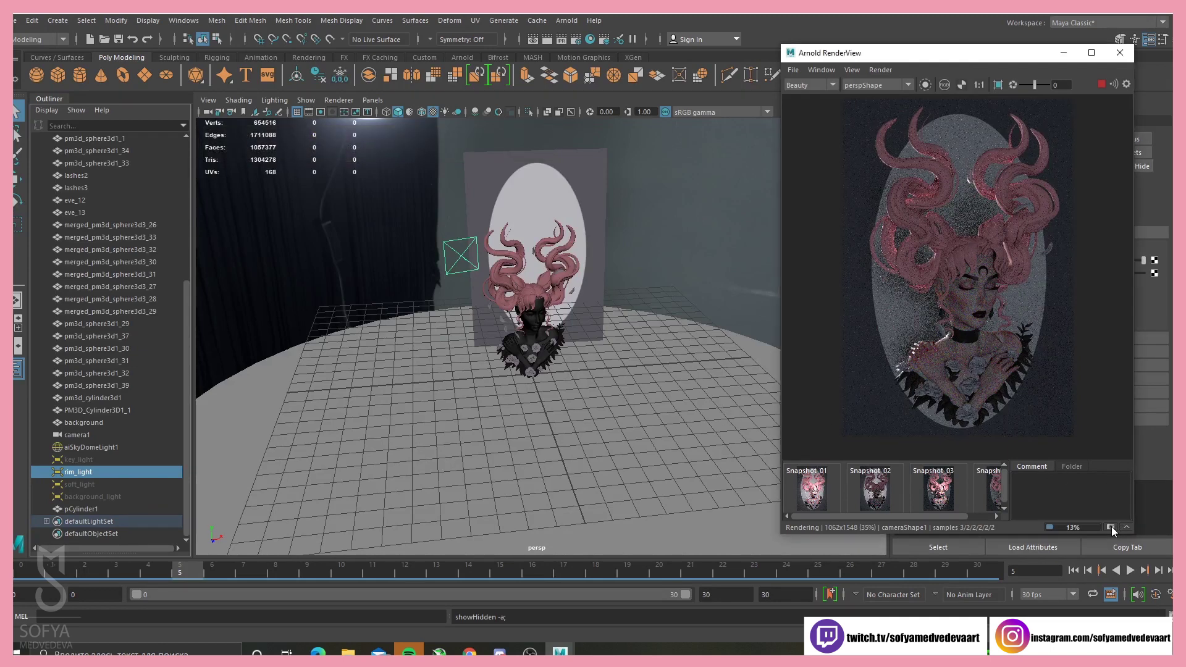
pyautogui.click(87, 476)
pyautogui.hotkey('ctrl', 'h')
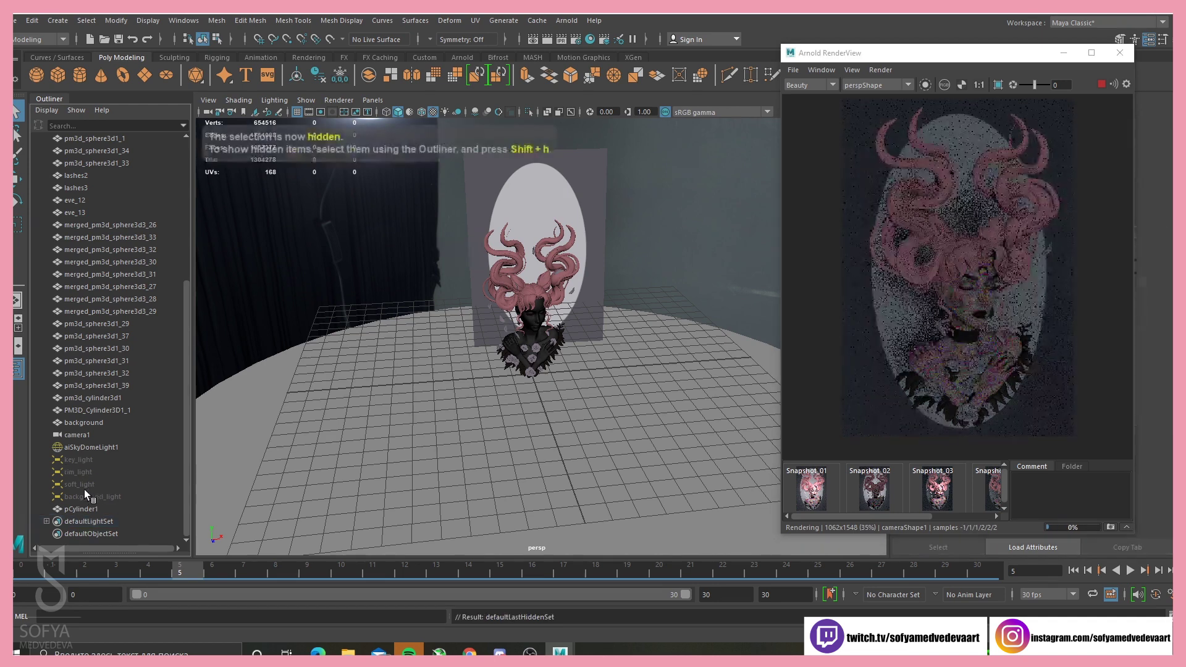
# - Select key_light through background_light, unhide all four, and scroll the RenderView snapshot strip
pyautogui.click(84, 495)
pyautogui.keyDown('shift'); pyautogui.click(81, 459); pyautogui.keyUp('shift')
pyautogui.hotkey('shift', 'h')
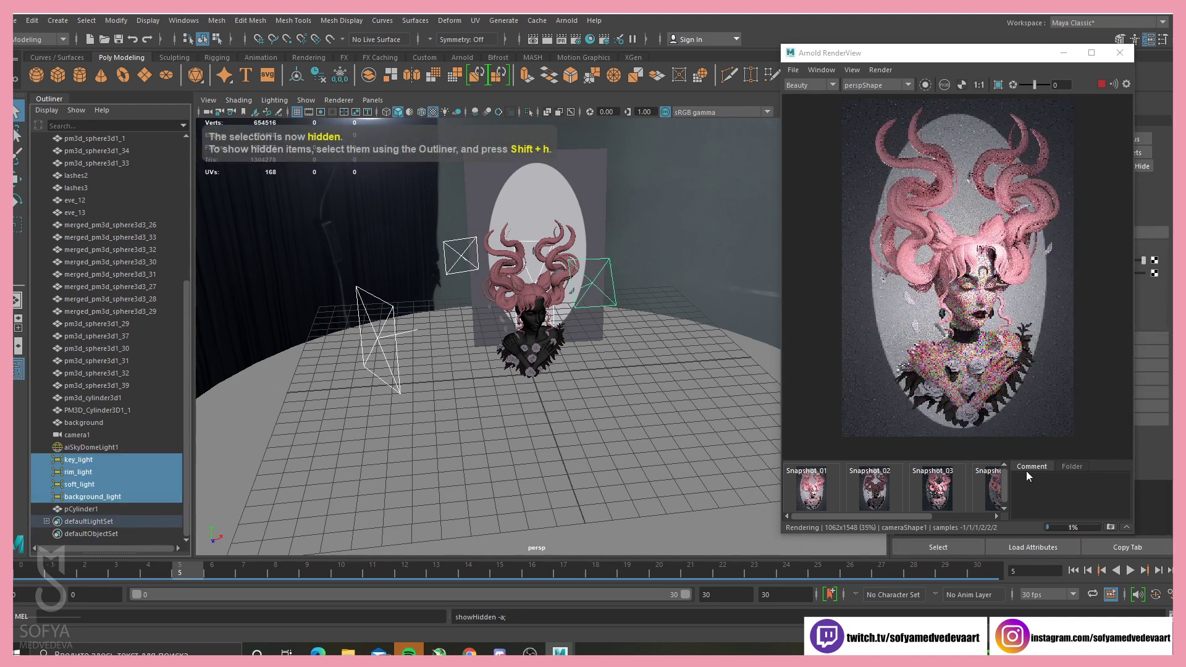
pyautogui.click(899, 517)
pyautogui.moveTo(899, 517); pyautogui.dragTo(958, 518)
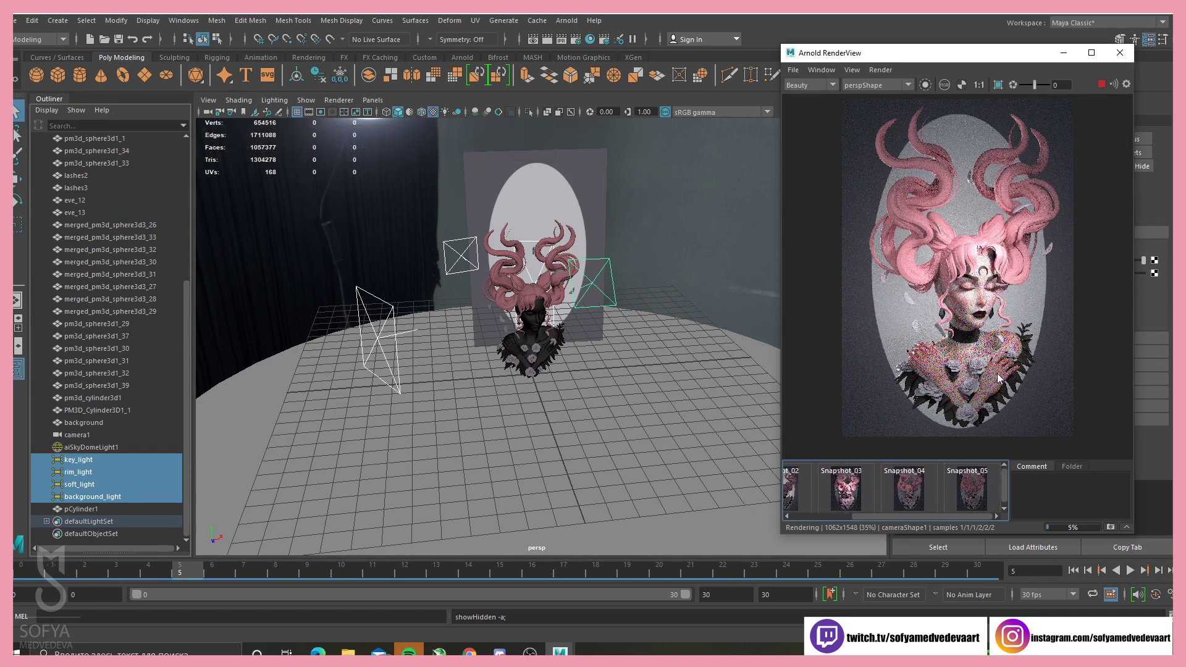